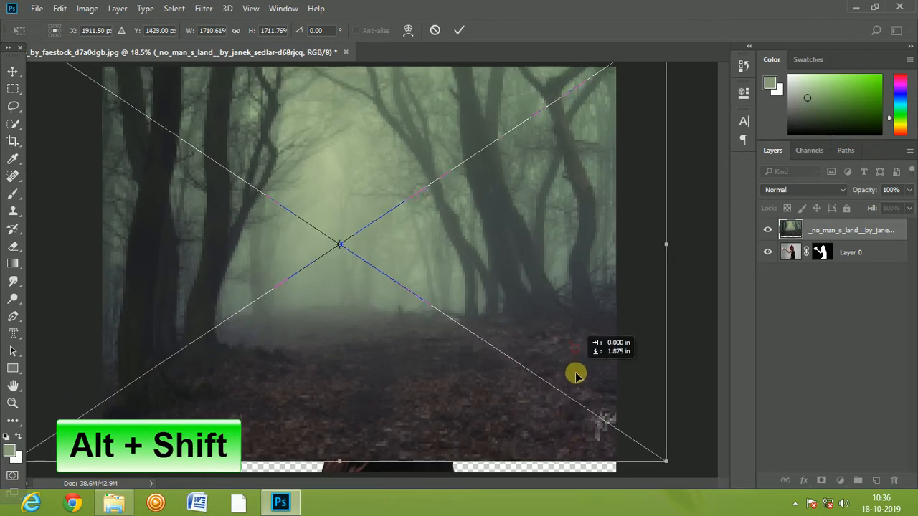
# Commit the enlarged forest image over the canvas and move its layer below Layer 0.
pyautogui.press('Return')
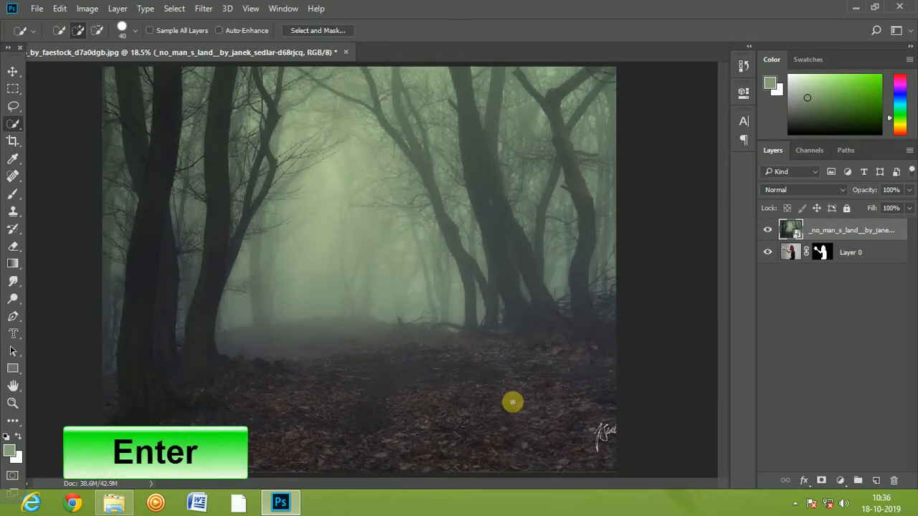
pyautogui.moveTo(866, 235); pyautogui.dragTo(841, 301)
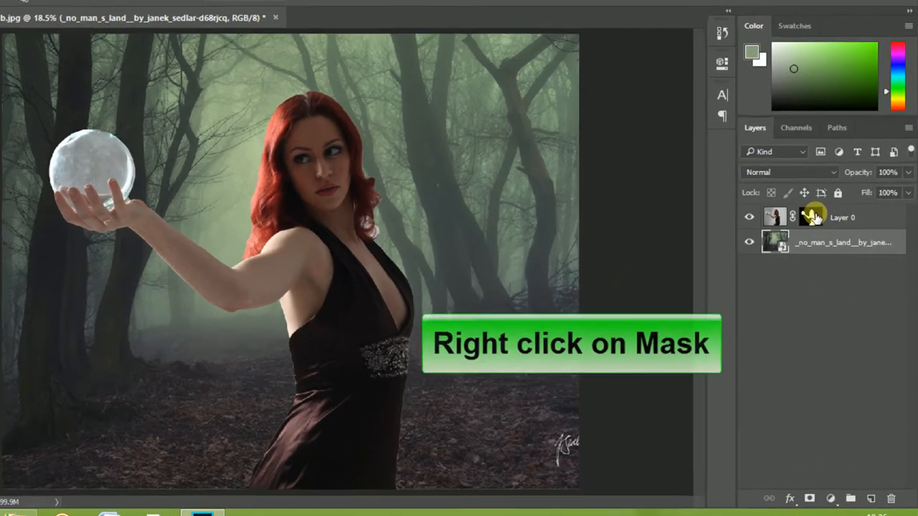
# Refine Layer 0's mask with Select and Mask, using the On Layers view, Feather 2.7 px and Shift Edge -54%.
pyautogui.rightClick(823, 229)
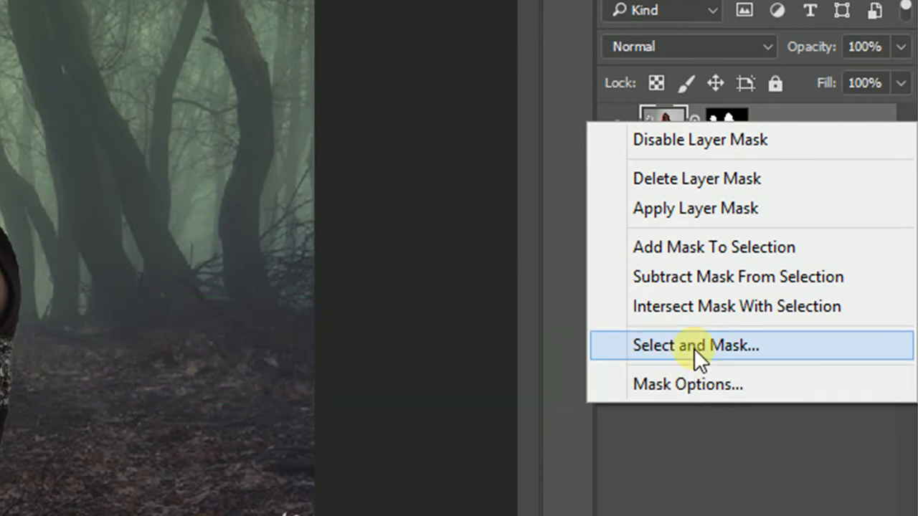
pyautogui.click(693, 347)
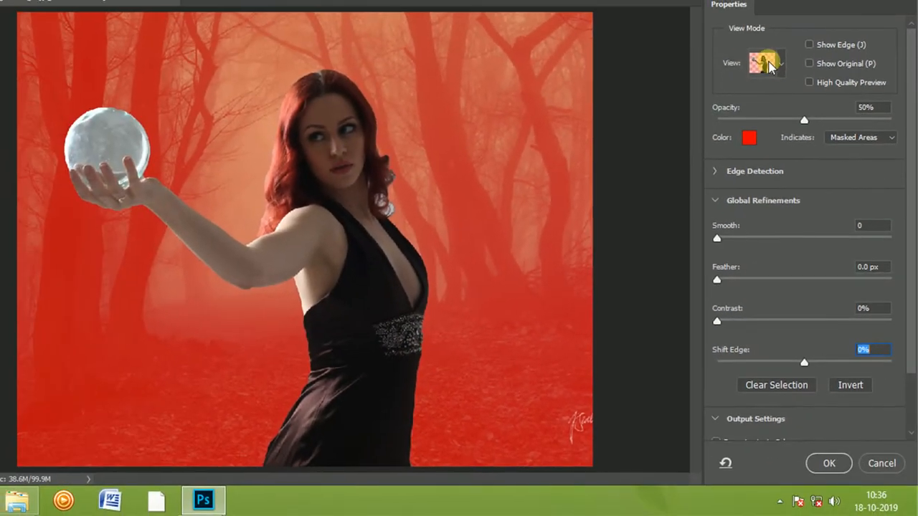
pyautogui.click(780, 64)
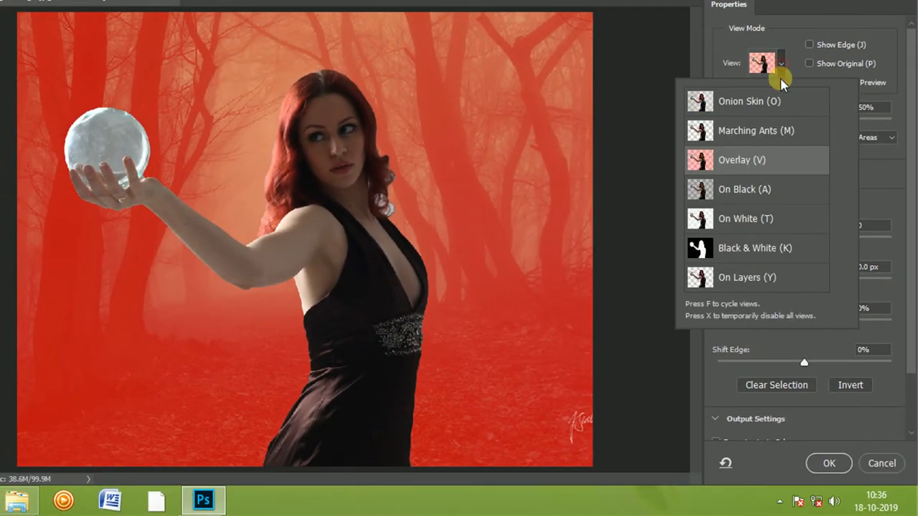
pyautogui.click(753, 280)
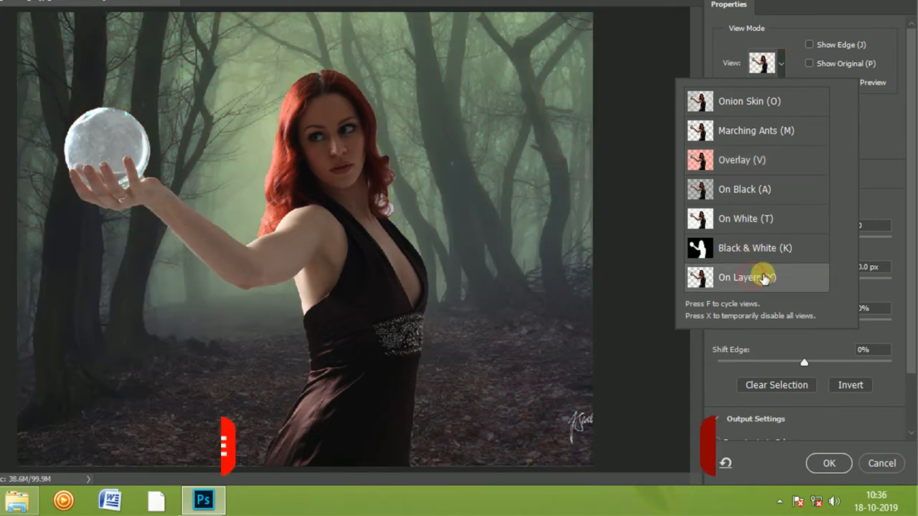
pyautogui.moveTo(806, 364); pyautogui.dragTo(794, 364)
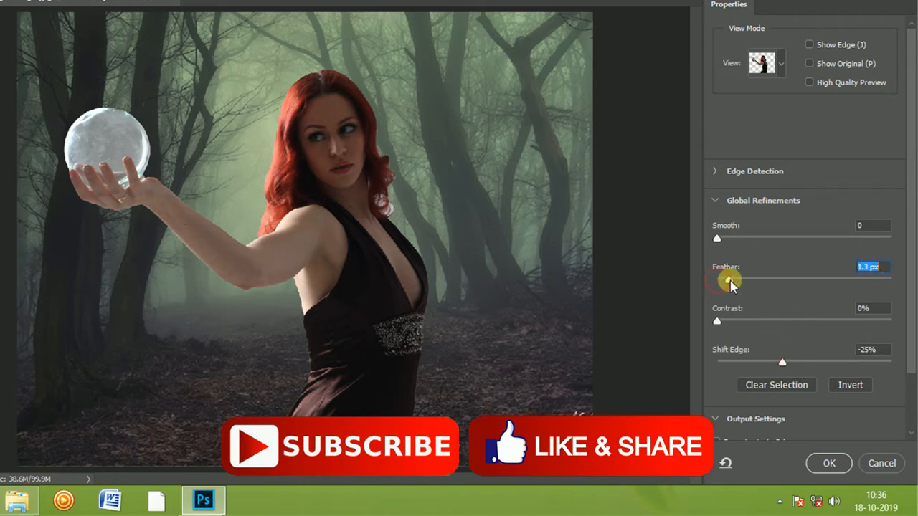
pyautogui.moveTo(781, 362); pyautogui.dragTo(757, 362)
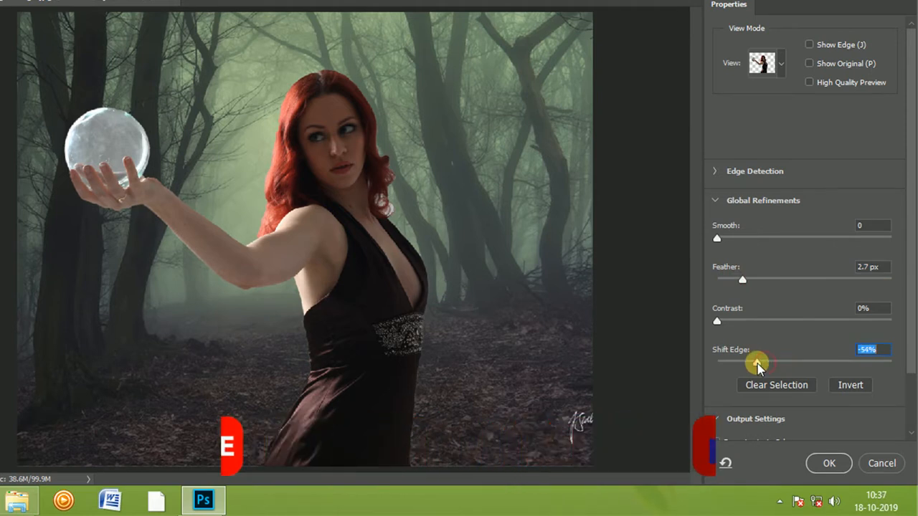
pyautogui.click(830, 464)
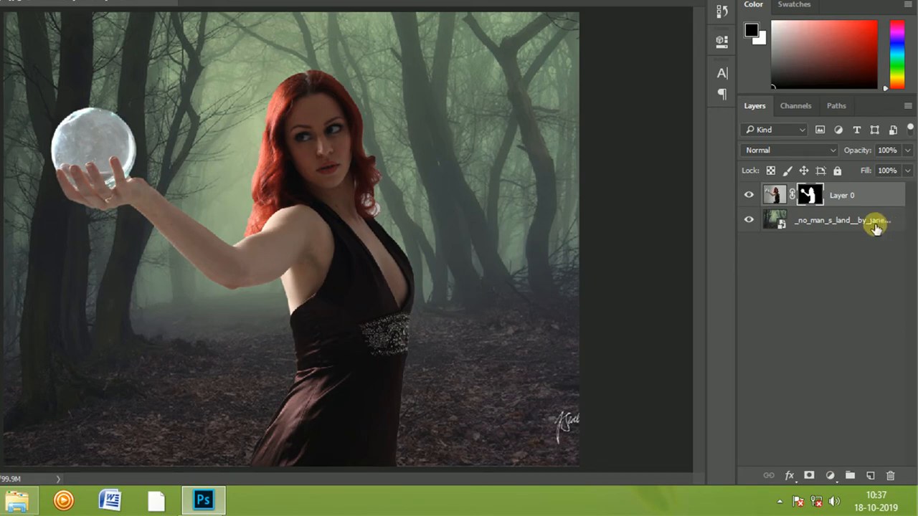
# Apply the layer mask on Layer 0 permanently.
pyautogui.click(857, 228)
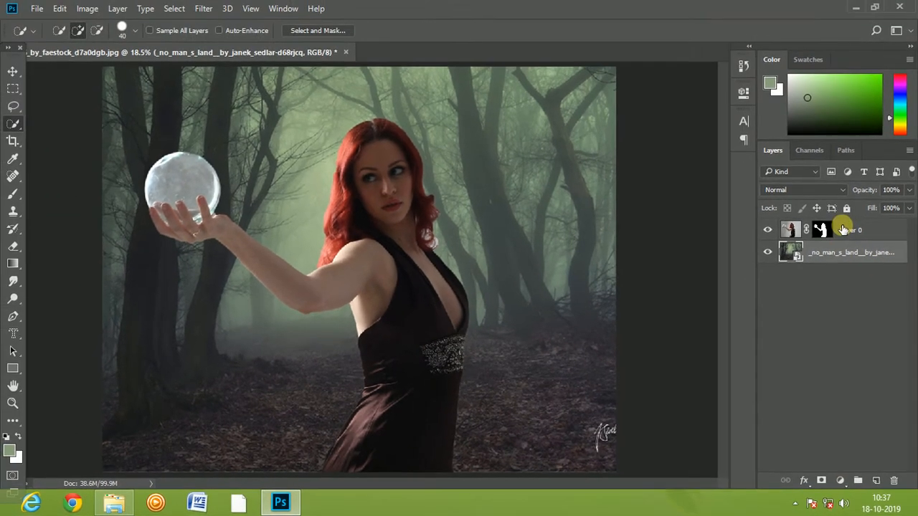
pyautogui.click(810, 196)
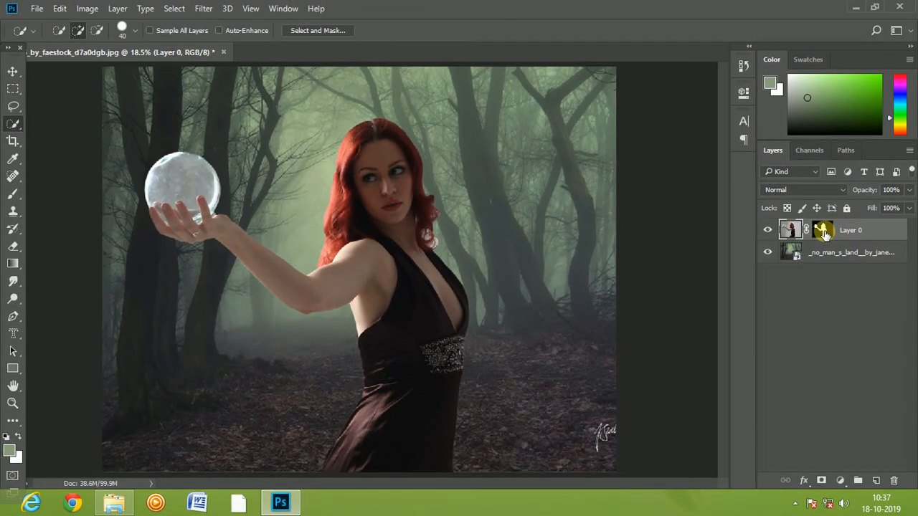
pyautogui.rightClick(823, 230)
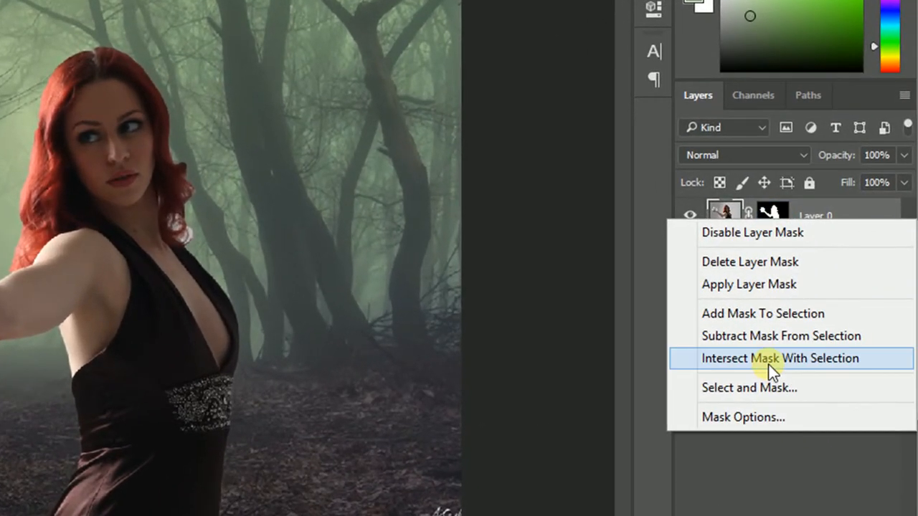
pyautogui.click(739, 285)
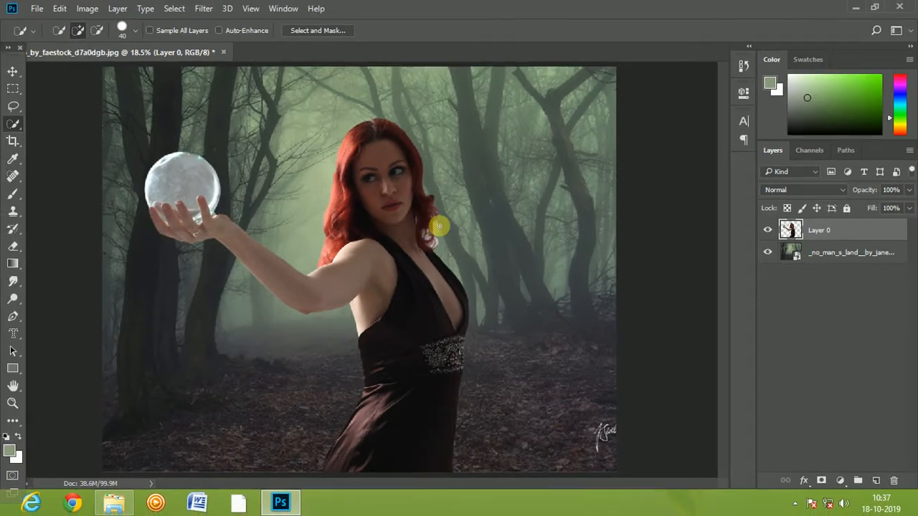
# Add a new layer above Layer 0 and brush sampled background green over the white patches in the woman's lower hair curls.
pyautogui.scroll(5, 361, 218)
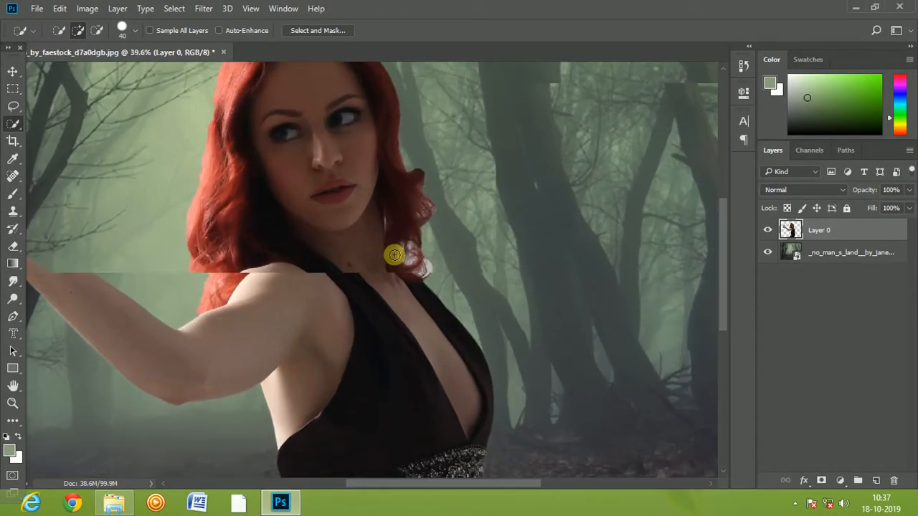
pyautogui.scroll(8, 395, 254)
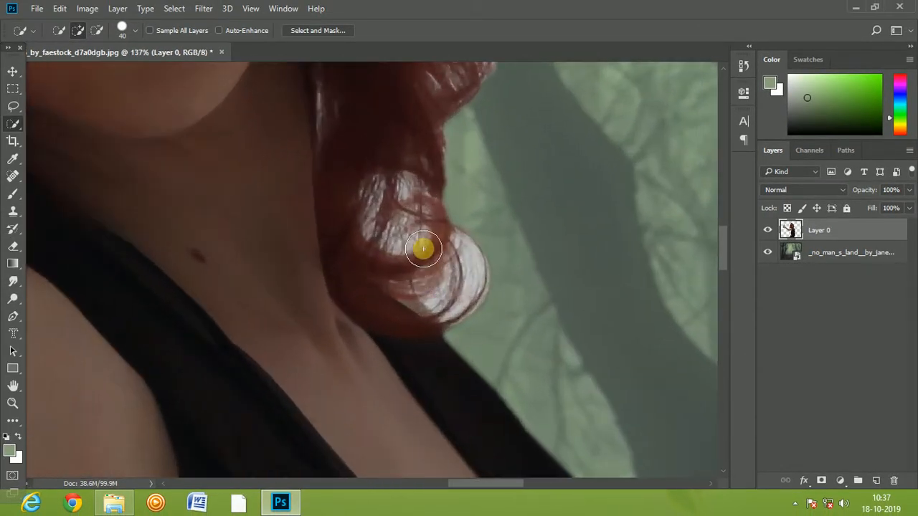
pyautogui.click(13, 194)
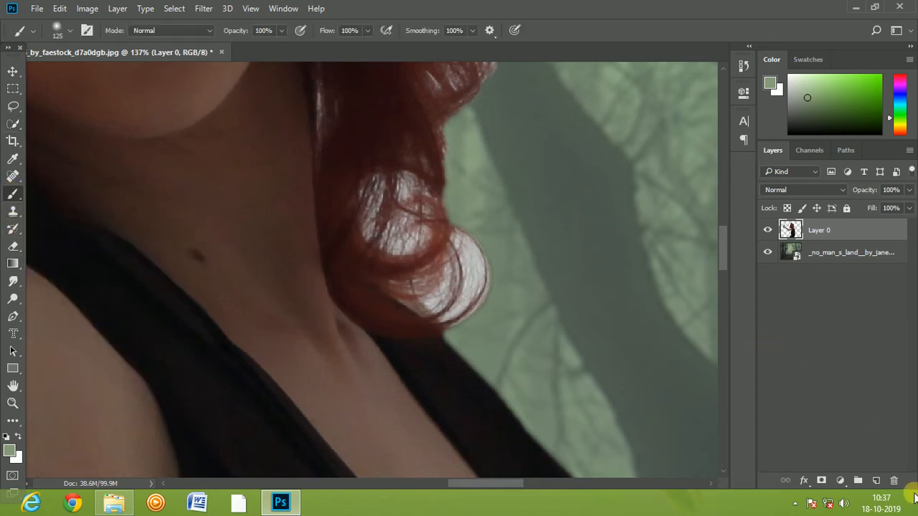
pyautogui.click(875, 480)
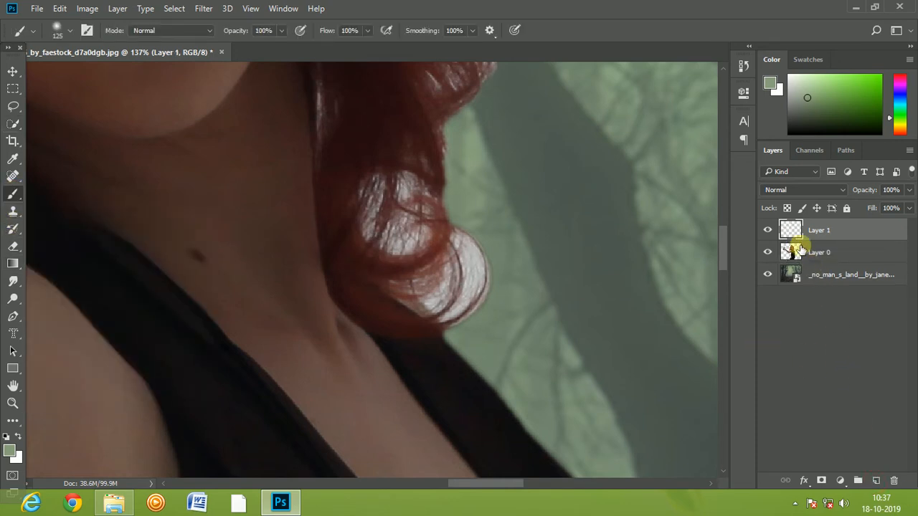
pyautogui.keyDown('alt'); pyautogui.click(514, 328); pyautogui.keyUp('alt')
pyautogui.keyDown('alt'); pyautogui.click(517, 324); pyautogui.keyUp('alt')
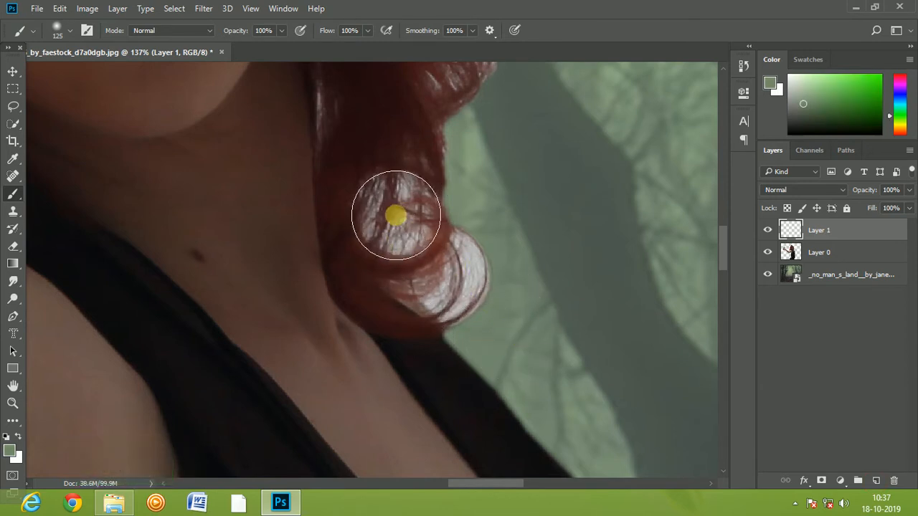
pyautogui.click(395, 213)
pyautogui.moveTo(449, 285)
pyautogui.mouseDown()
pyautogui.moveTo(447, 270)
pyautogui.moveTo(454, 272)
pyautogui.mouseUp()
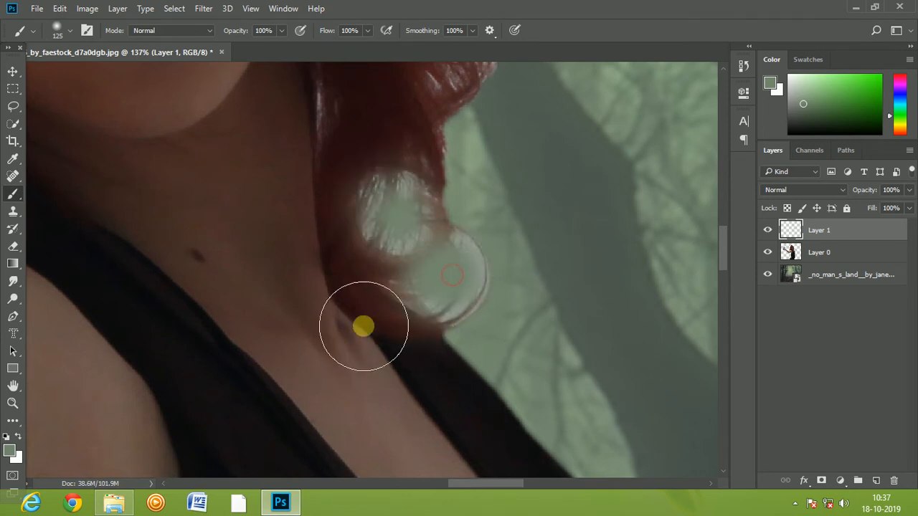
# Set the blend mode of the painted hair patch layer, Layer 1, to Multiply.
pyautogui.click(13, 72)
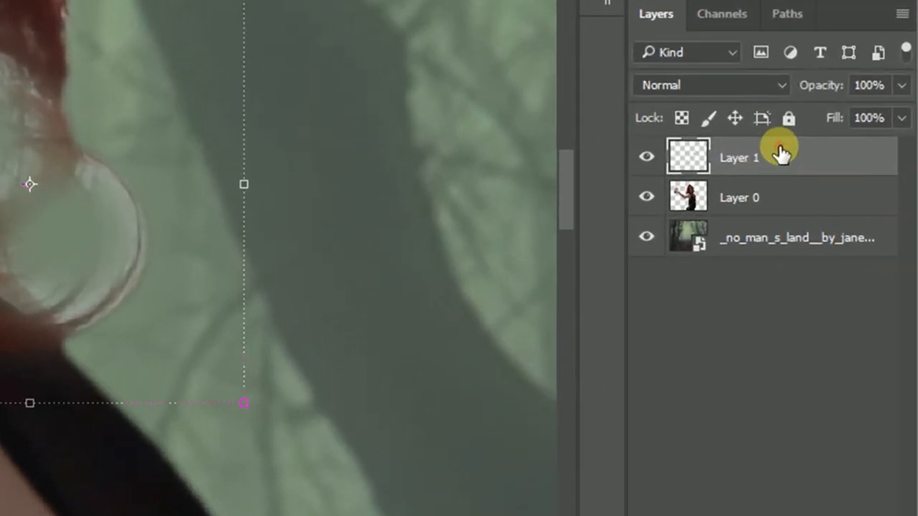
pyautogui.click(780, 152)
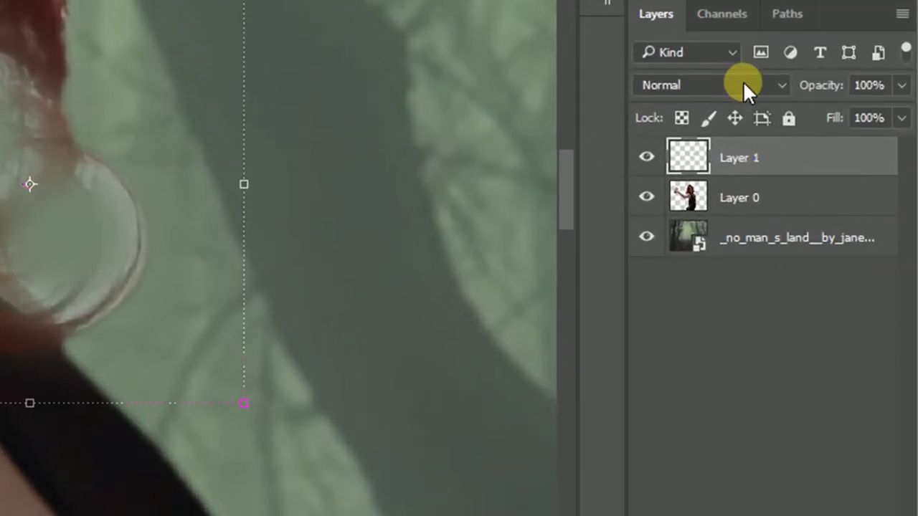
pyautogui.click(742, 84)
pyautogui.click(685, 161)
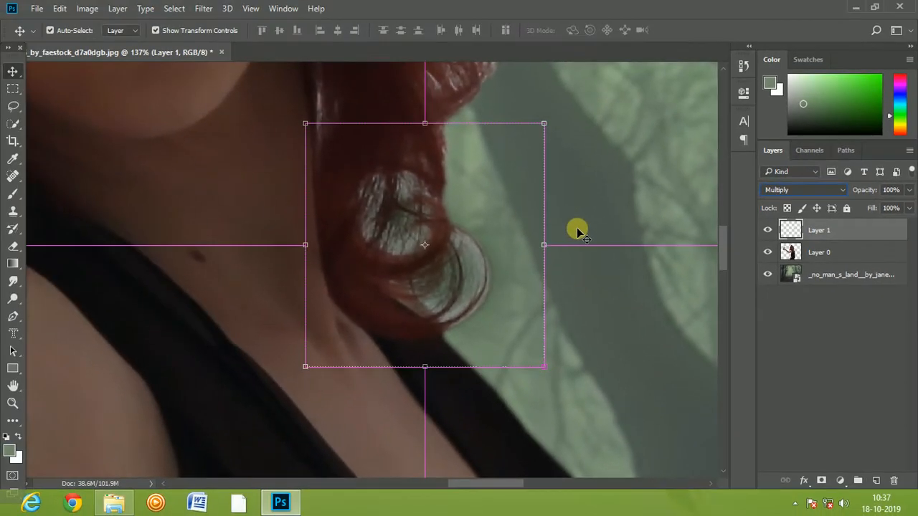
# Merge Layer 1 with Layer 0 and deselect the layers.
pyautogui.hotkey('ctrl', '0')
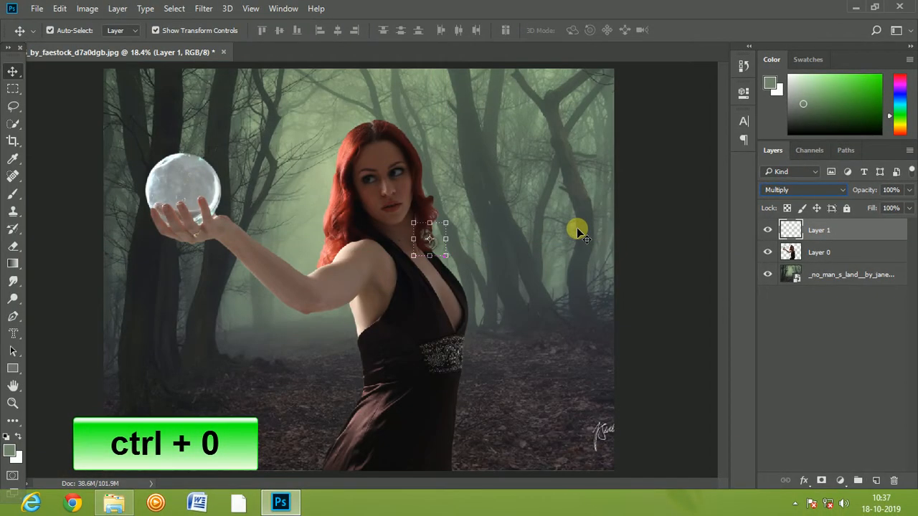
pyautogui.click(830, 253)
pyautogui.keyDown('ctrl'); pyautogui.click(839, 237); pyautogui.keyUp('ctrl')
pyautogui.hotkey('ctrl', 'e')
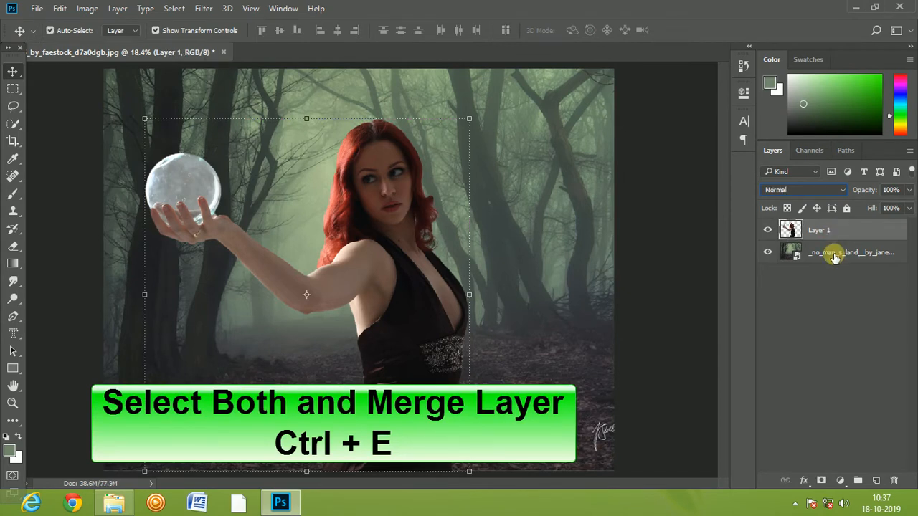
pyautogui.click(816, 289)
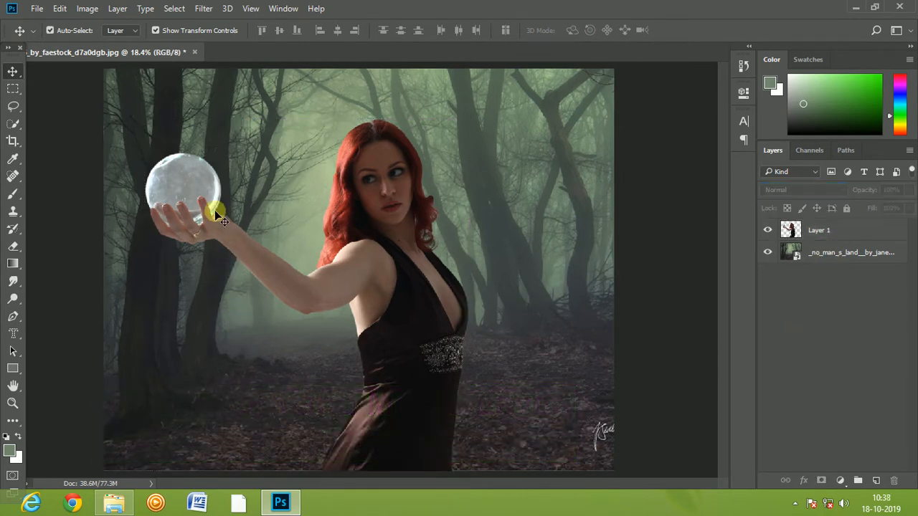
# Select the crystal ball on Layer 1 with the Quick Selection tool.
pyautogui.rightClick(16, 125)
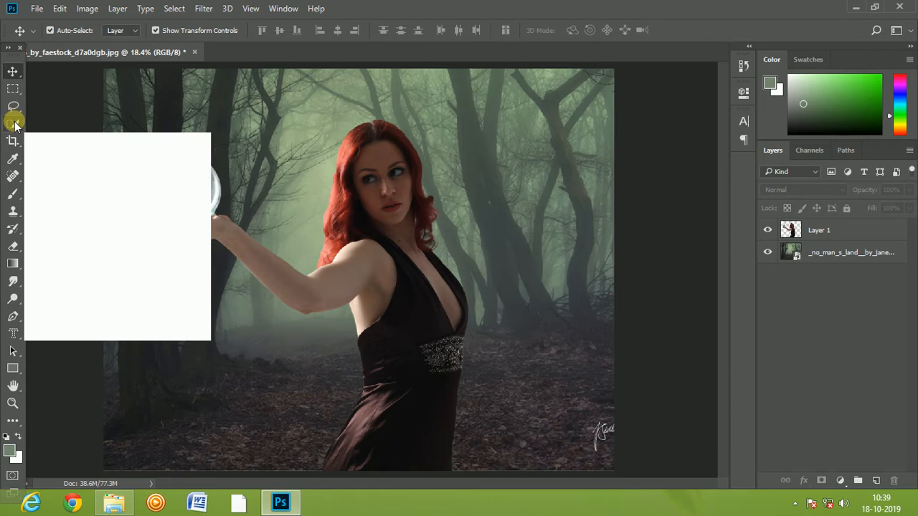
pyautogui.click(57, 141)
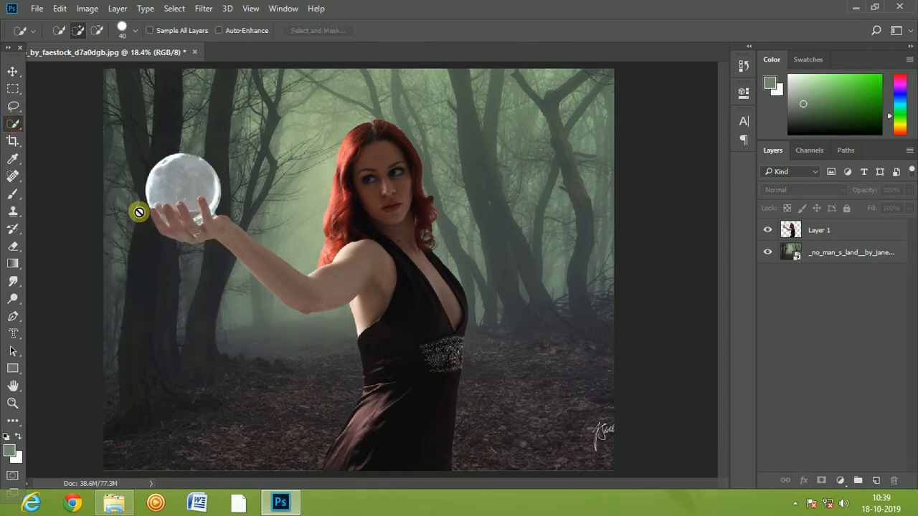
pyautogui.click(853, 233)
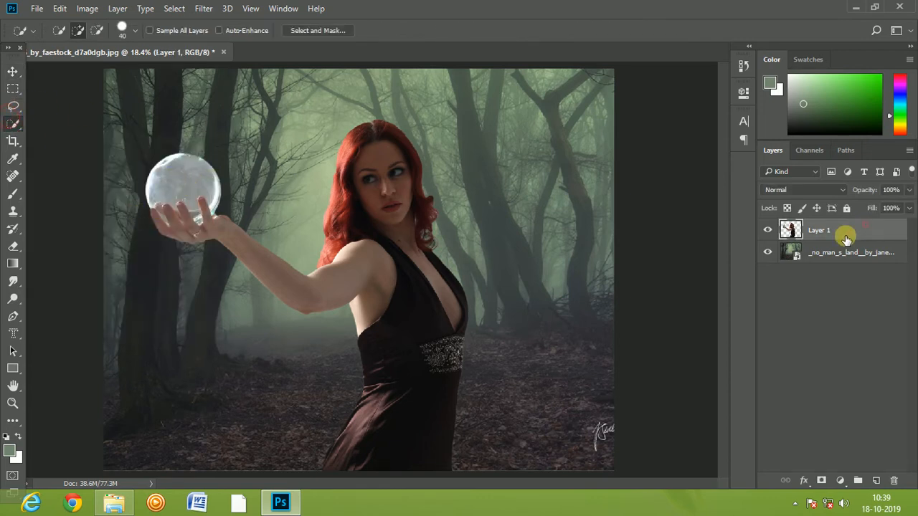
pyautogui.moveTo(167, 167)
pyautogui.mouseDown()
pyautogui.moveTo(190, 170)
pyautogui.moveTo(200, 208)
pyautogui.mouseUp()
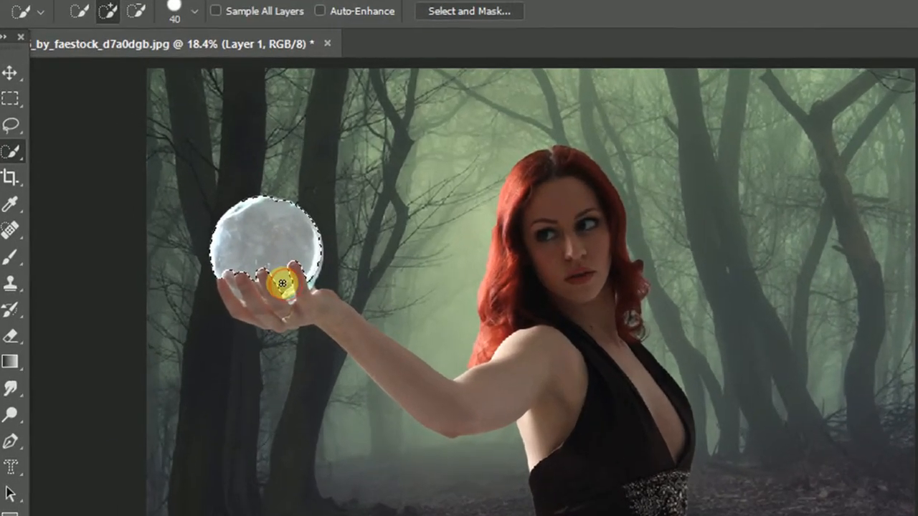
# Extend the crystal ball selection into the gaps between the fingers and along the ball's lower edge beside the wrist.
pyautogui.scroll(5, 193, 207)
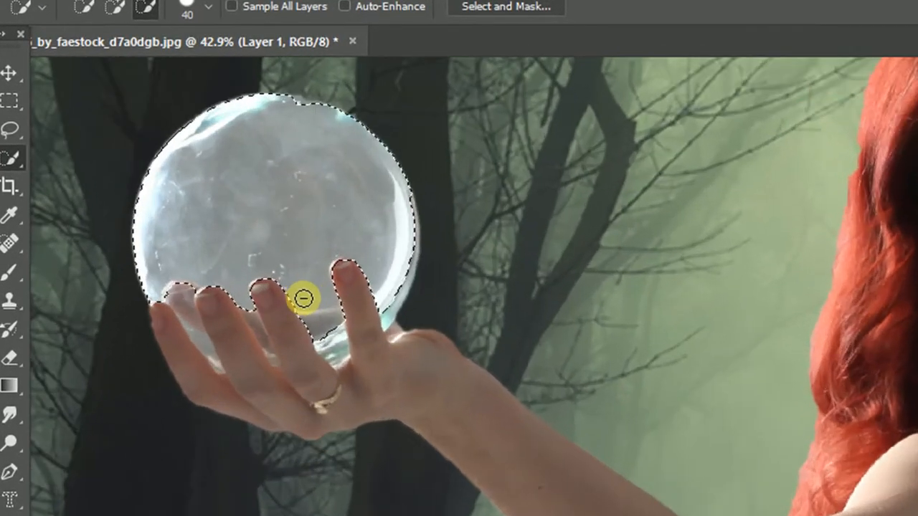
pyautogui.scroll(2, 303, 298)
pyautogui.click(346, 363)
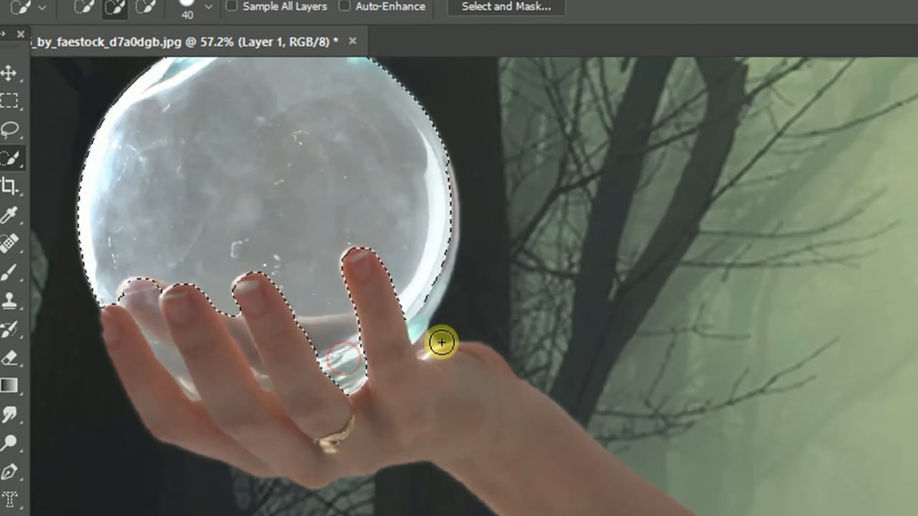
pyautogui.moveTo(425, 324); pyautogui.dragTo(428, 321)
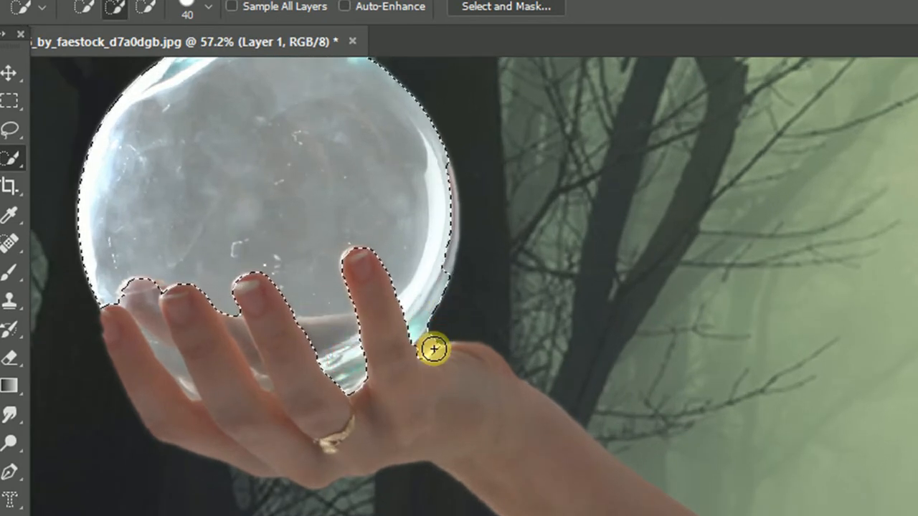
pyautogui.press('alt')
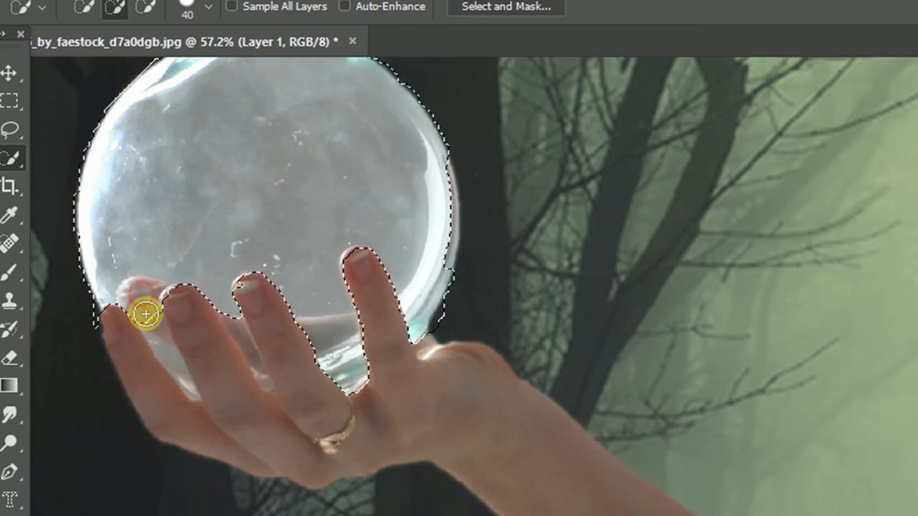
pyautogui.press('alt')
pyautogui.moveTo(174, 389); pyautogui.dragTo(178, 370)
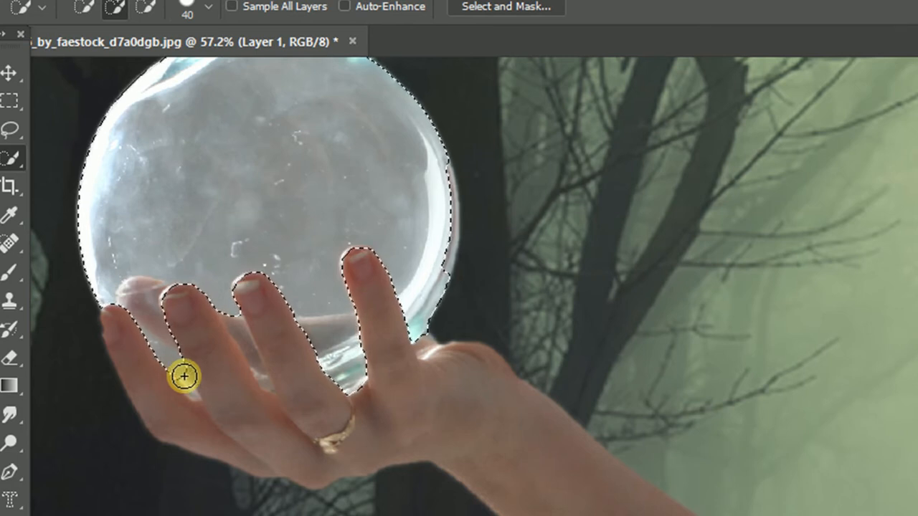
# Reduce the Quick Selection brush to 15 and add the ball's remaining finger gap, right rim and top edge to the selection.
pyautogui.scroll(3, 183, 376)
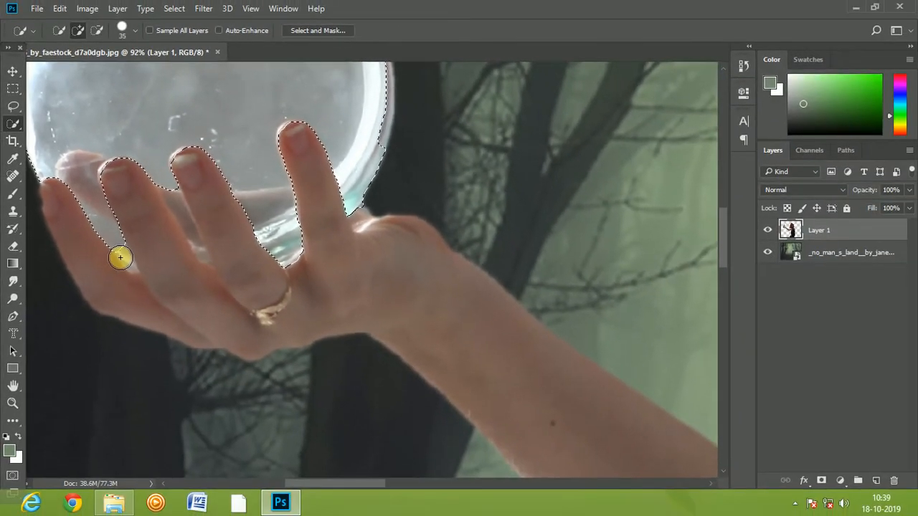
pyautogui.press('[')
pyautogui.press('[')
pyautogui.press('[')
pyautogui.press('[')
pyautogui.press('[')
pyautogui.moveTo(799, 253); pyautogui.dragTo(798, 232)
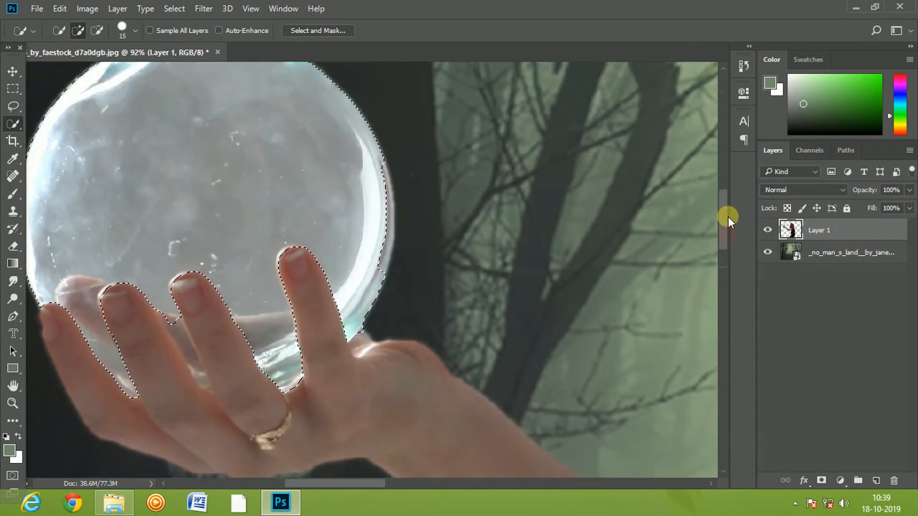
pyautogui.moveTo(389, 184)
pyautogui.mouseDown()
pyautogui.moveTo(383, 168)
pyautogui.moveTo(370, 327)
pyautogui.mouseUp()
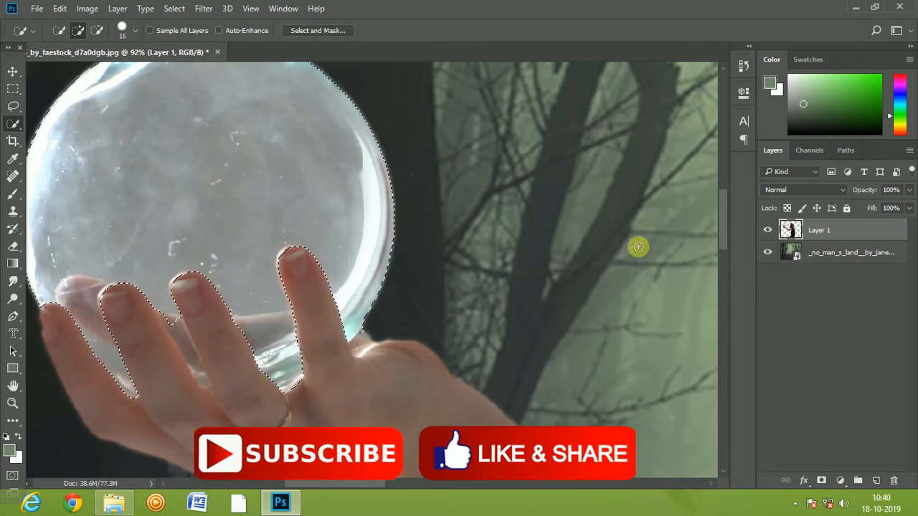
pyautogui.scroll(2, 526, 219)
pyautogui.moveTo(241, 108)
pyautogui.mouseDown()
pyautogui.moveTo(232, 107)
pyautogui.moveTo(238, 103)
pyautogui.mouseUp()
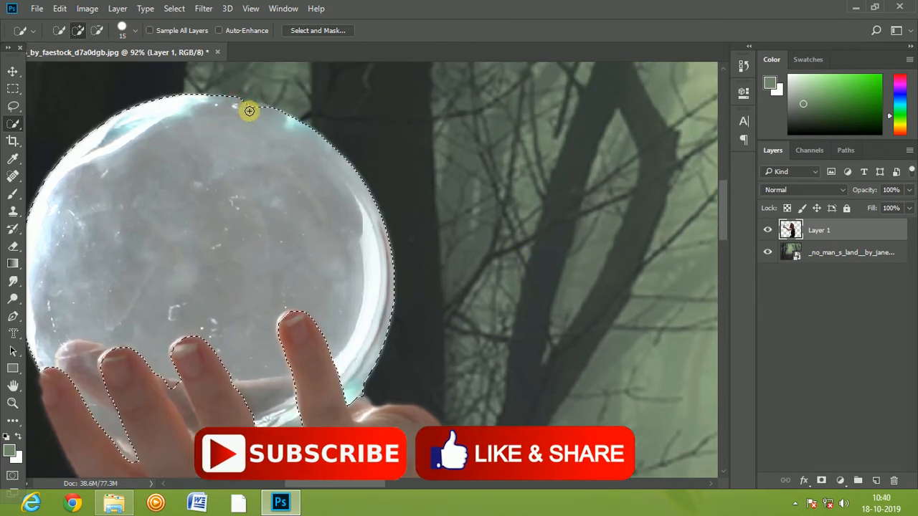
# Copy the selected crystal ball to a new layer and check the cutout by toggling the visibility of Layer 1 and Layer 2.
pyautogui.hscroll(-2, 294, 141)
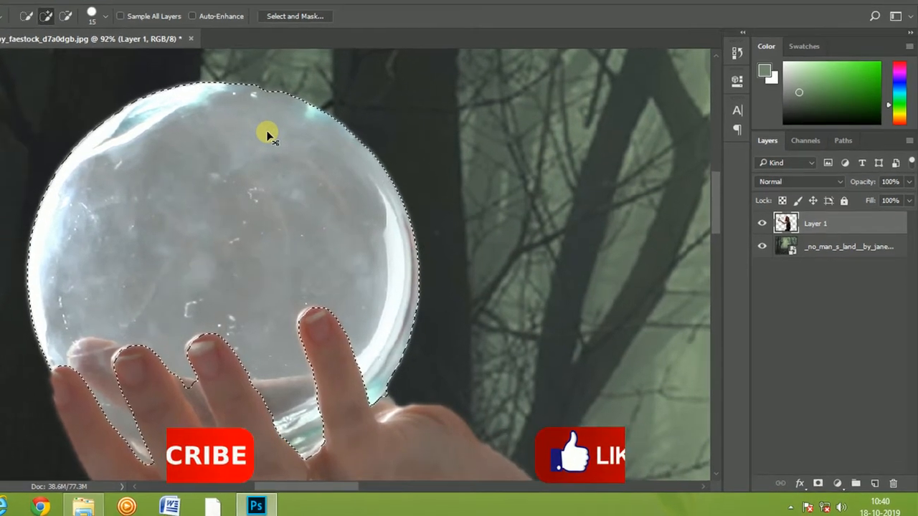
pyautogui.scroll(-5, 157, 88)
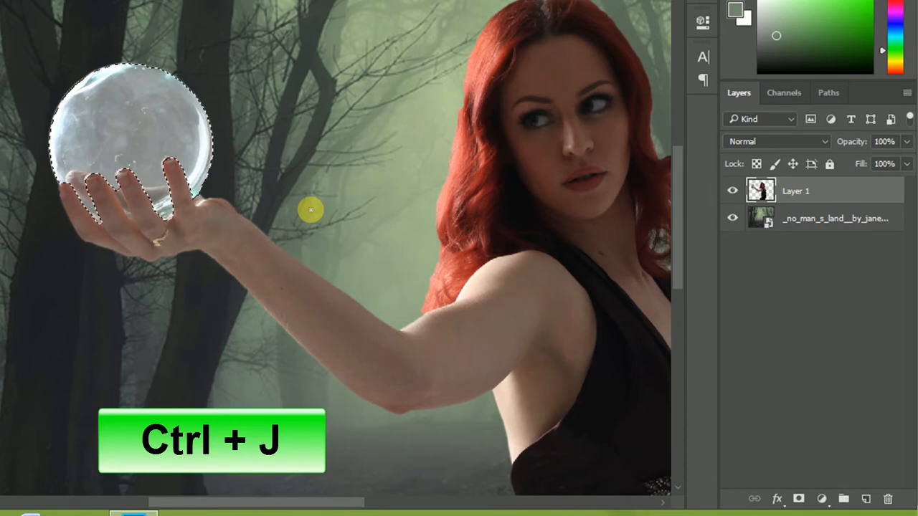
pyautogui.hotkey('ctrl', 'j')
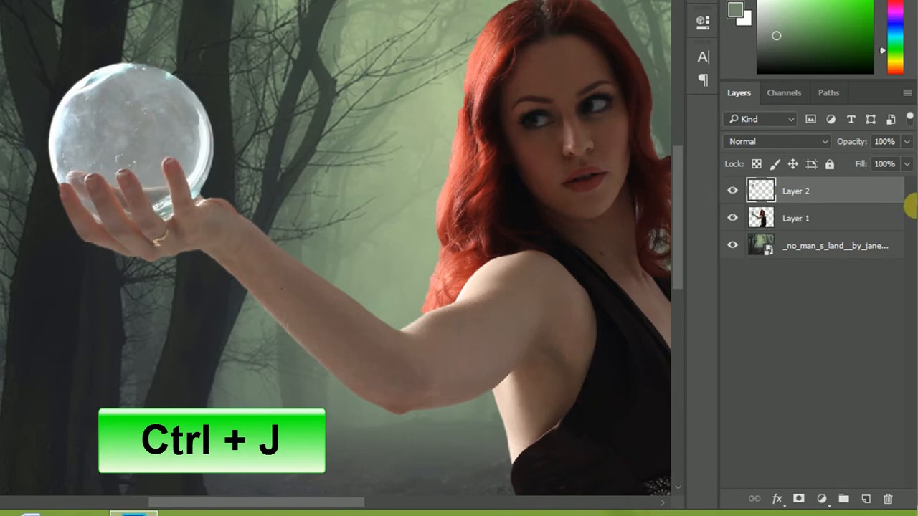
pyautogui.click(732, 218)
pyautogui.click(732, 191)
pyautogui.click(733, 191)
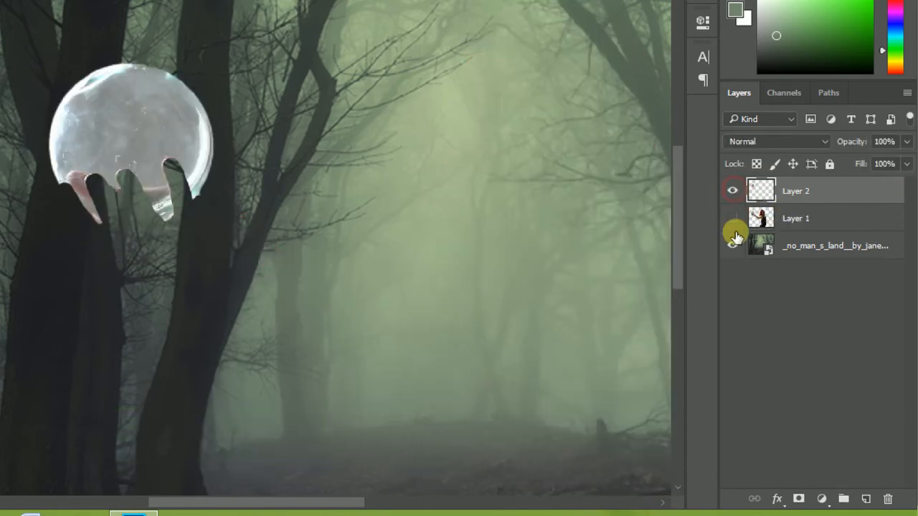
pyautogui.click(732, 218)
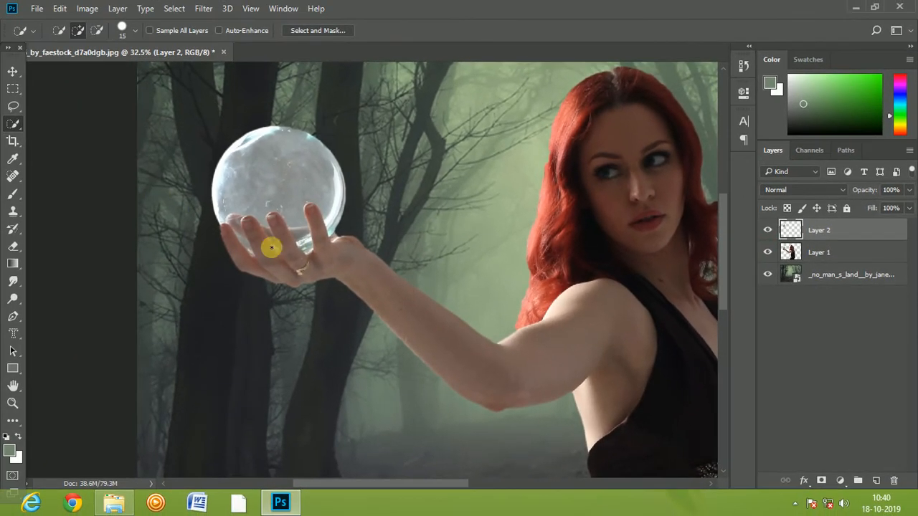
# Place the depositphotos boiling volcanic lava texture above Layer 1, scaled to about 199% width and 152% height over the arm and shoulder.
pyautogui.click(820, 249)
pyautogui.click(114, 502)
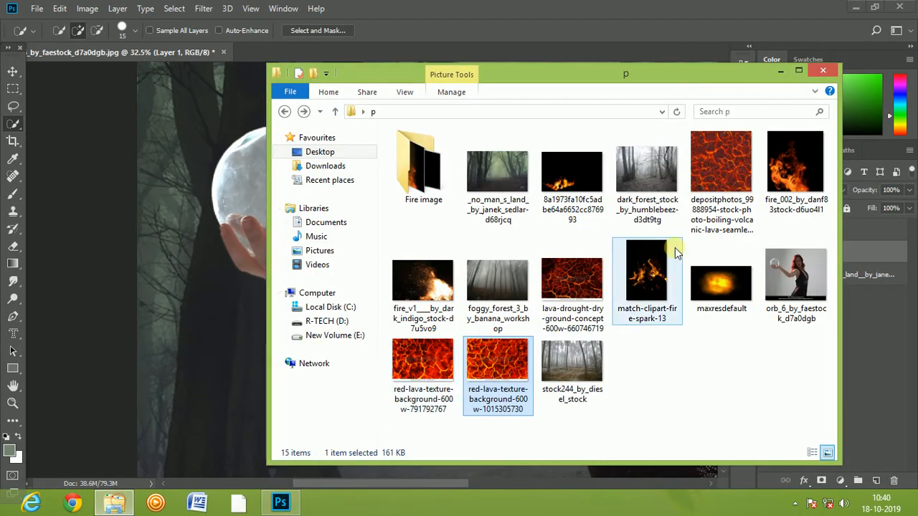
pyautogui.moveTo(712, 167); pyautogui.dragTo(445, 299)
pyautogui.moveTo(495, 398); pyautogui.dragTo(588, 416)
pyautogui.moveTo(507, 356); pyautogui.dragTo(608, 383)
pyautogui.moveTo(321, 307); pyautogui.dragTo(212, 299)
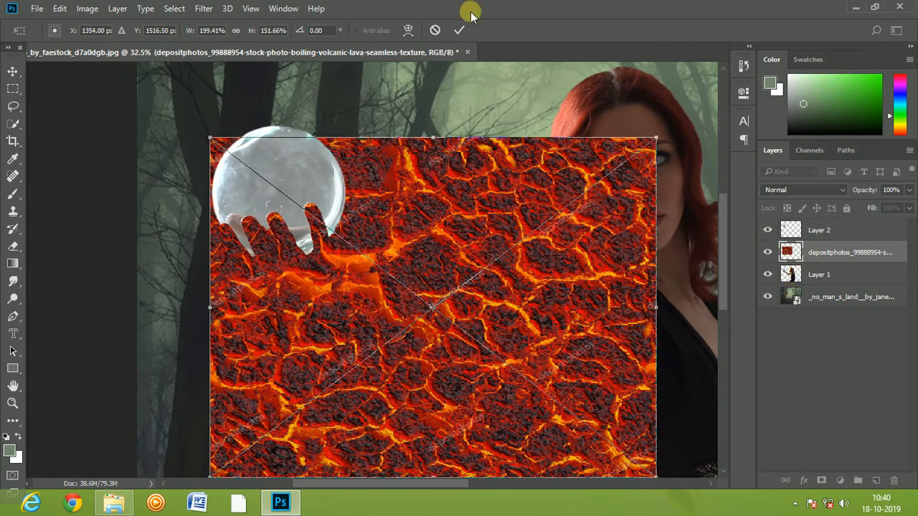
pyautogui.click(459, 29)
pyautogui.press('w')
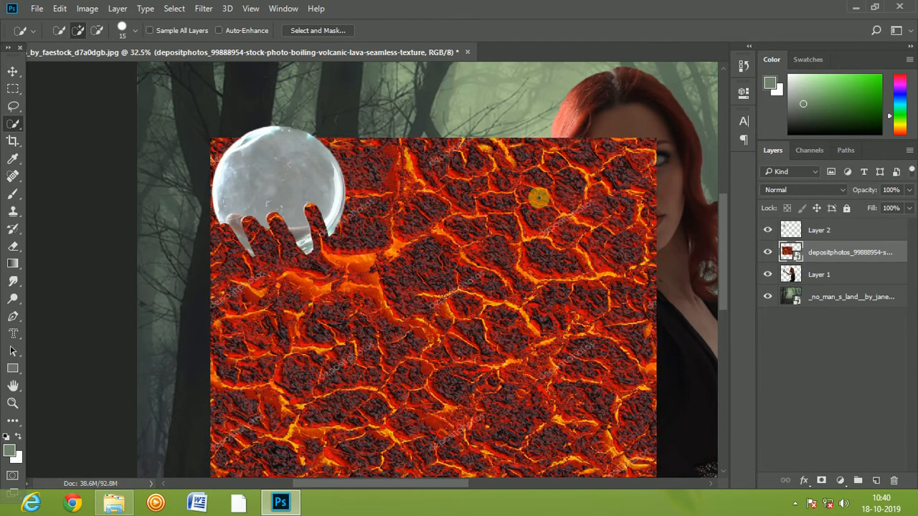
# Clip the lava texture to Layer 1 and lower its opacity to 51%.
pyautogui.hotkey('ctrl', '0')
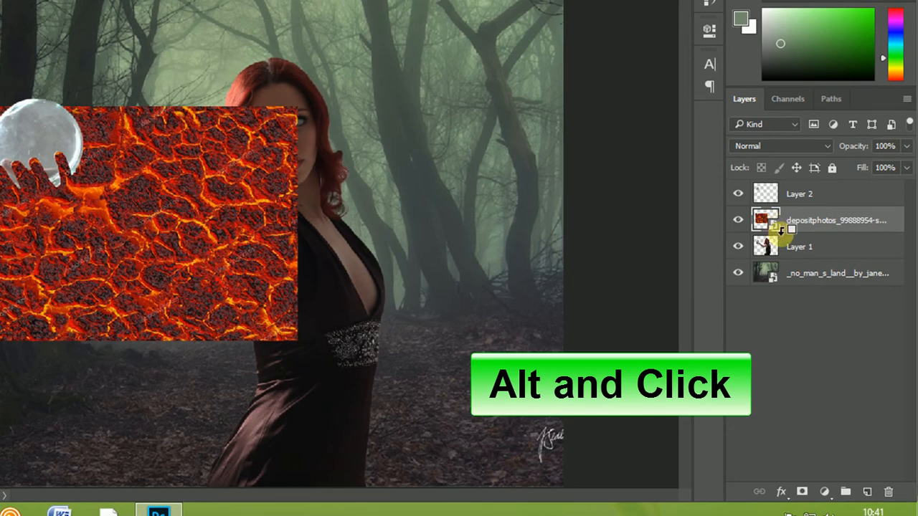
pyautogui.keyDown('alt'); pyautogui.click(776, 226); pyautogui.keyUp('alt')
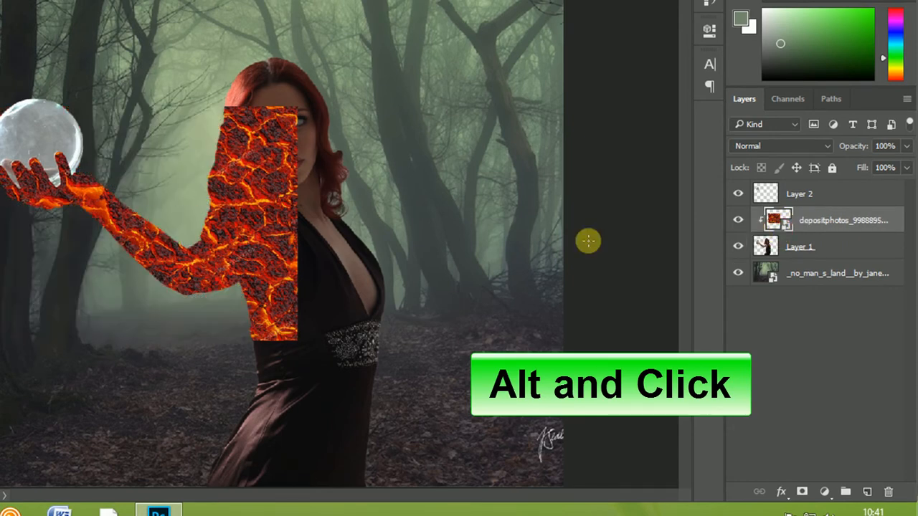
pyautogui.click(906, 146)
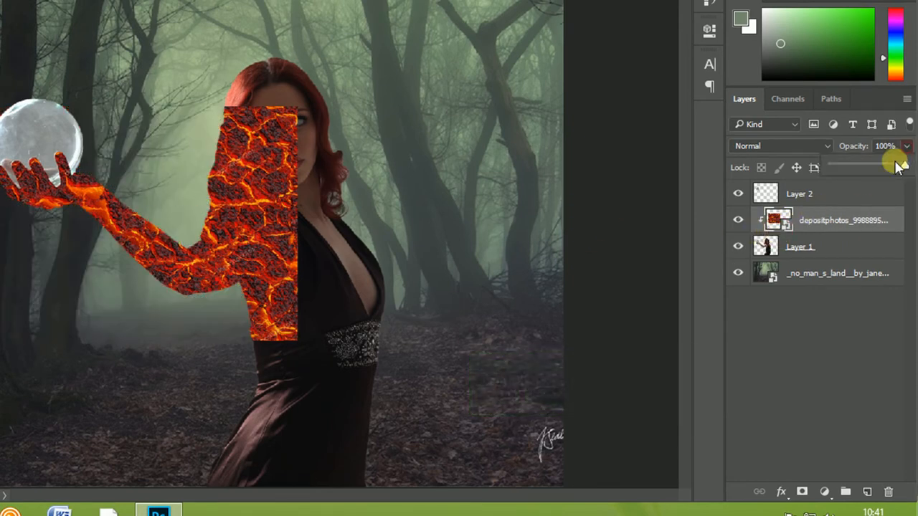
pyautogui.moveTo(883, 166); pyautogui.dragTo(864, 167)
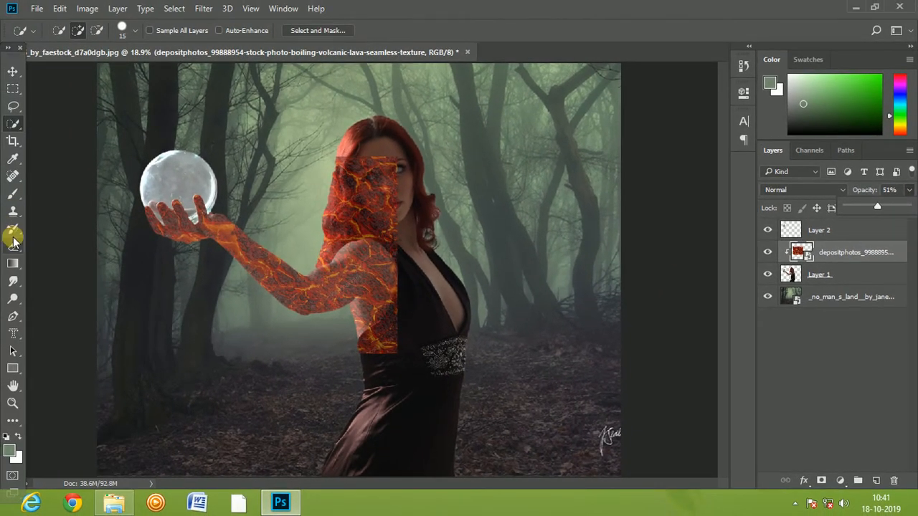
# Add a layer mask to the lava texture layer and brush black across the woman's face.
pyautogui.click(13, 193)
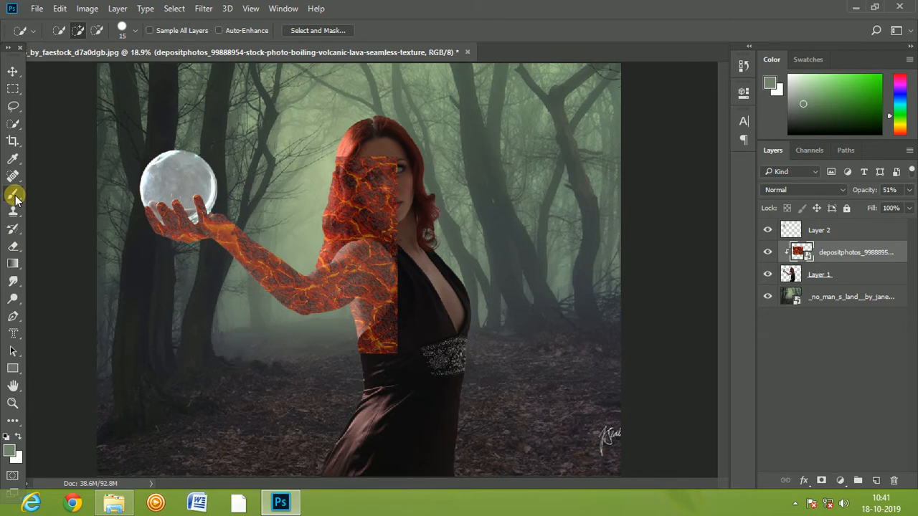
pyautogui.click(822, 481)
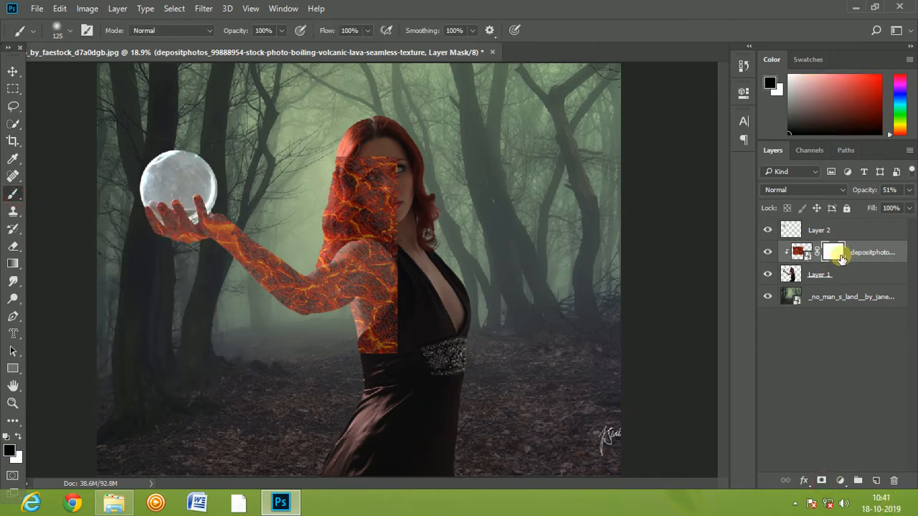
pyautogui.moveTo(317, 199)
pyautogui.mouseDown()
pyautogui.moveTo(415, 193)
pyautogui.moveTo(383, 213)
pyautogui.moveTo(335, 192)
pyautogui.moveTo(410, 179)
pyautogui.mouseUp()
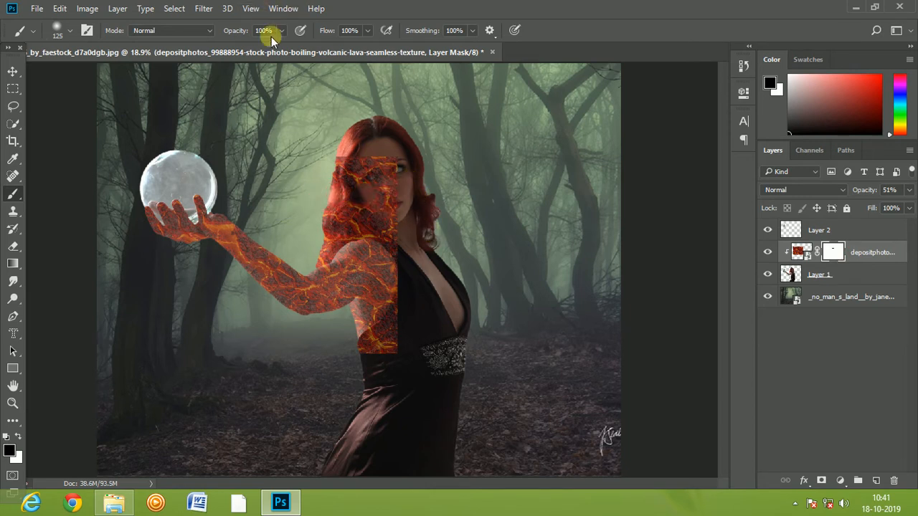
# Mask the lava off the woman's face, neck and hair with a hard round 125 px brush.
pyautogui.rightClick(359, 188)
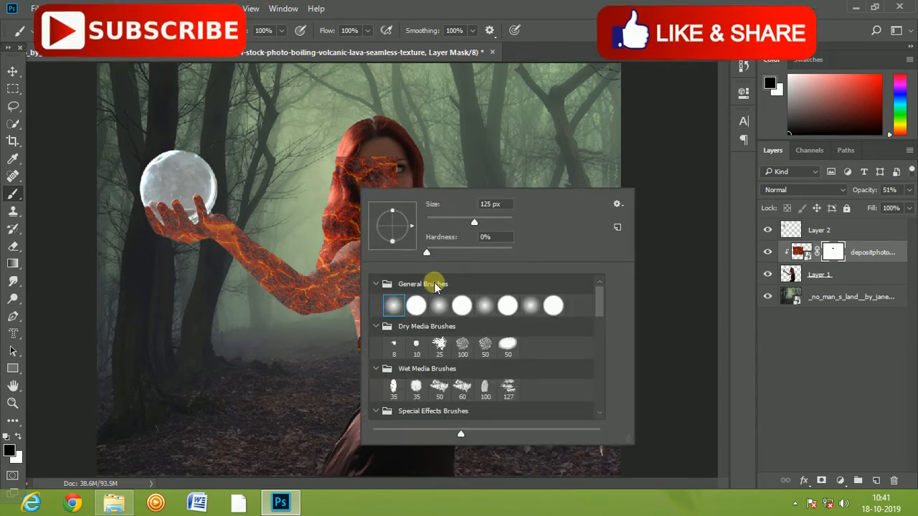
pyautogui.click(419, 311)
pyautogui.click(309, 178)
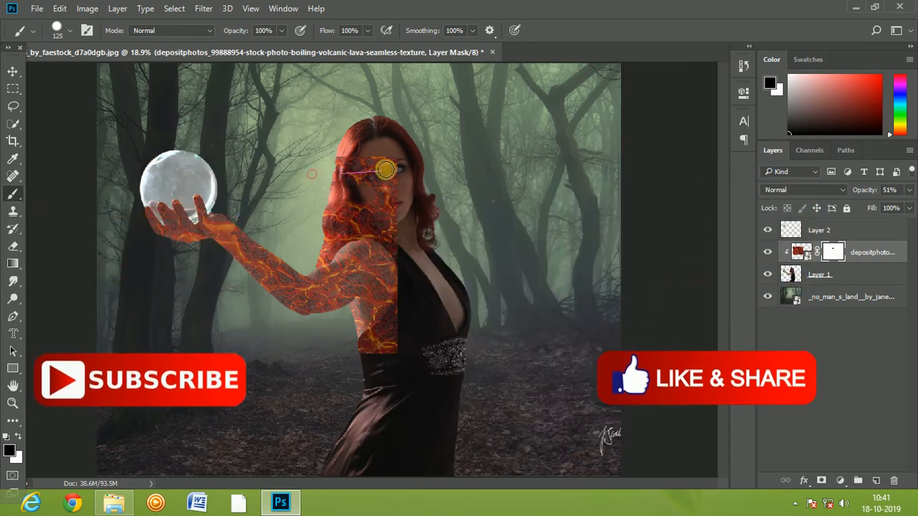
pyautogui.moveTo(365, 152)
pyautogui.mouseDown()
pyautogui.moveTo(415, 161)
pyautogui.moveTo(424, 175)
pyautogui.moveTo(367, 189)
pyautogui.mouseUp()
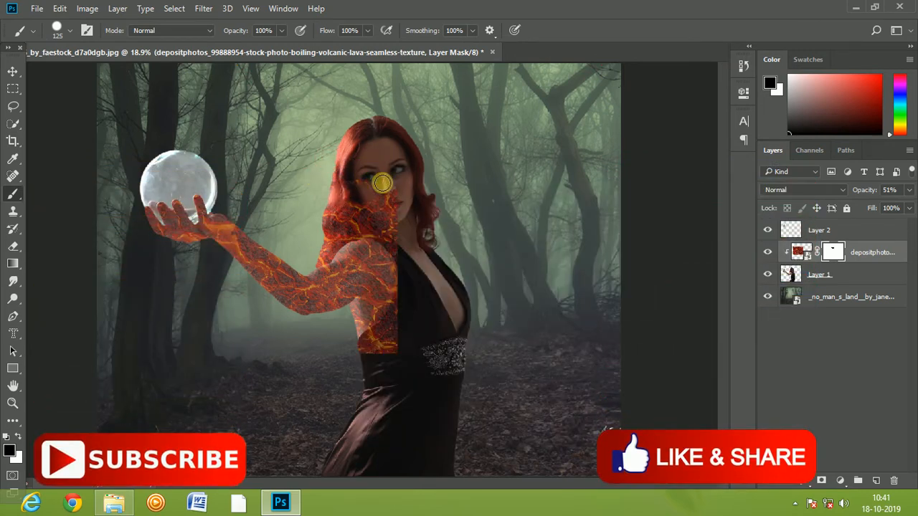
pyautogui.moveTo(301, 189)
pyautogui.mouseDown()
pyautogui.moveTo(344, 173)
pyautogui.moveTo(426, 192)
pyautogui.moveTo(375, 191)
pyautogui.mouseUp()
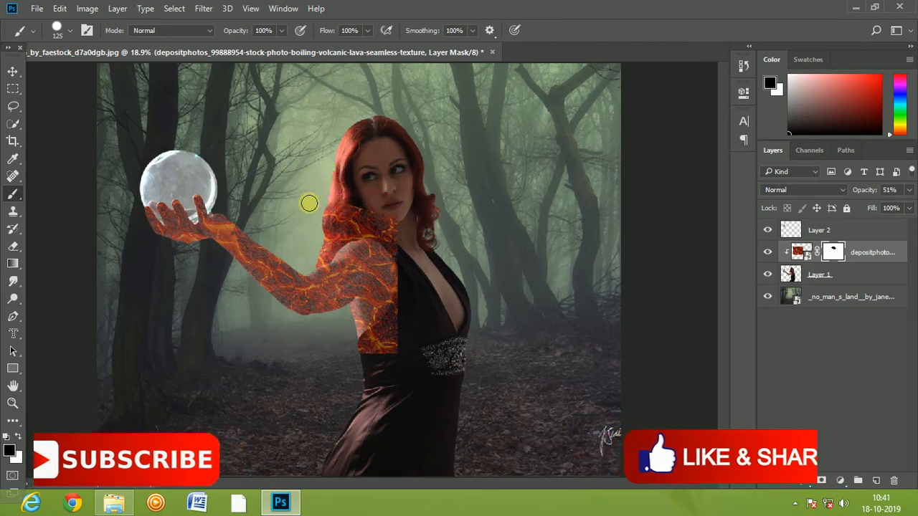
pyautogui.moveTo(396, 223); pyautogui.dragTo(306, 225)
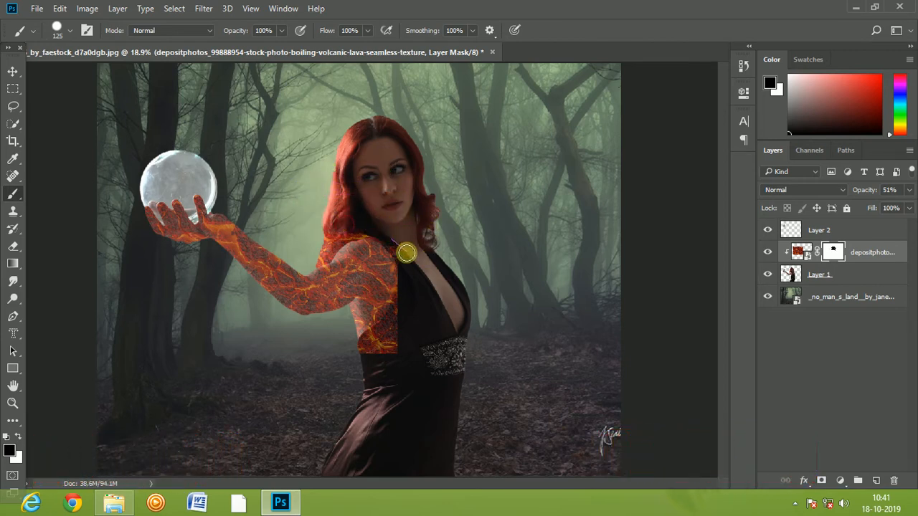
pyautogui.moveTo(399, 235); pyautogui.dragTo(333, 236)
# Mask the lava off the lower hair curls and along the shoulder's edge, finishing with a soft 48 px brush.
pyautogui.scroll(5, 313, 256)
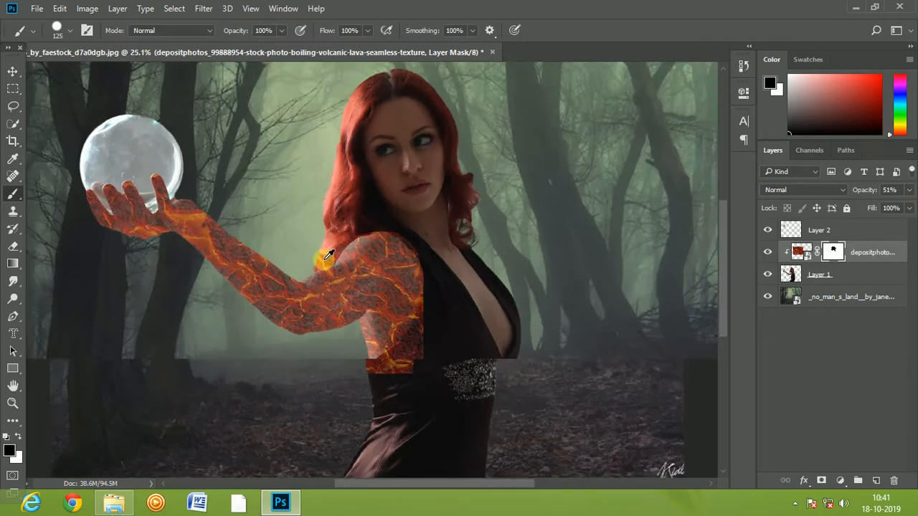
pyautogui.moveTo(365, 202)
pyautogui.mouseDown()
pyautogui.moveTo(381, 234)
pyautogui.moveTo(312, 264)
pyautogui.mouseUp()
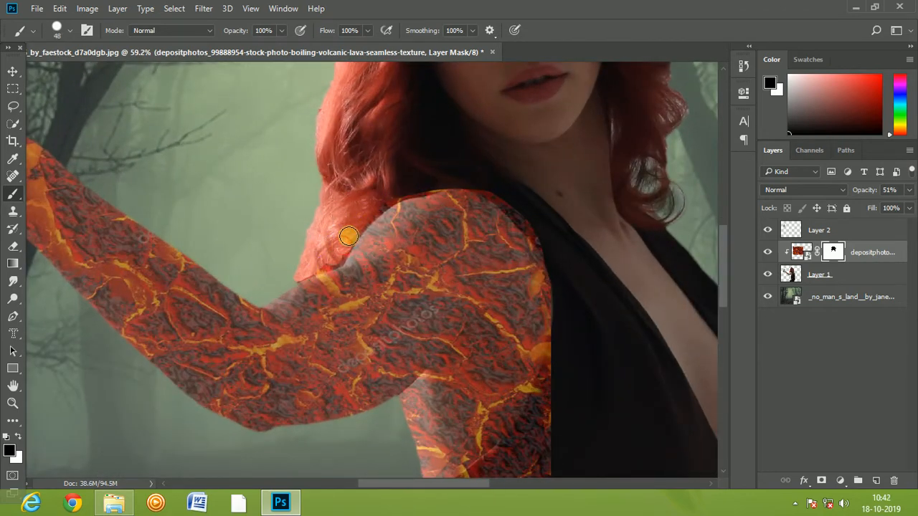
pyautogui.rightClick(322, 223)
pyautogui.press('Escape')
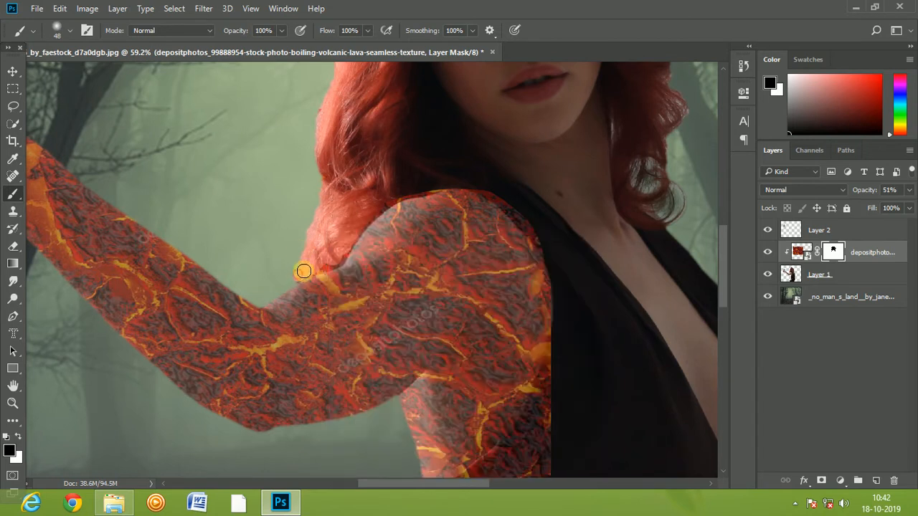
pyautogui.moveTo(401, 194)
pyautogui.mouseDown()
pyautogui.moveTo(492, 192)
pyautogui.moveTo(534, 227)
pyautogui.moveTo(550, 264)
pyautogui.mouseUp()
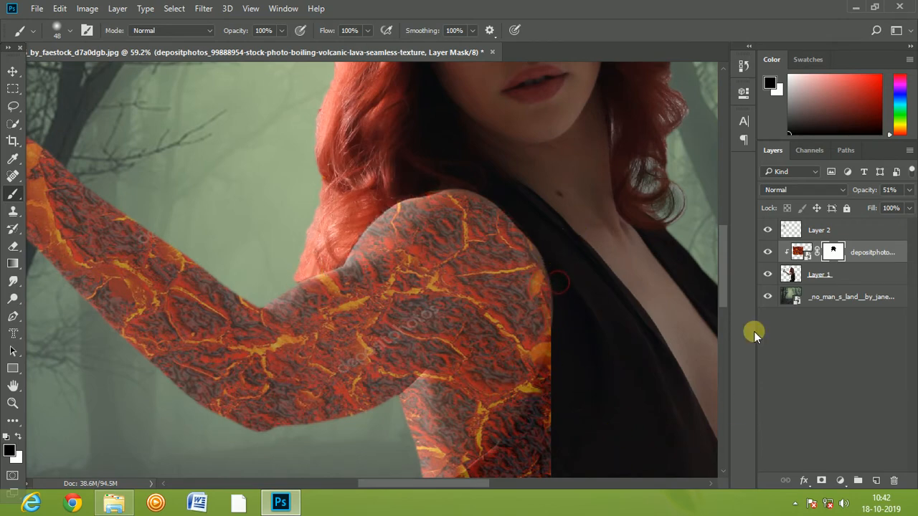
# Mask the lava off the black dress beside the arm, finishing with a hard 143 px brush.
pyautogui.scroll(-5, 596, 246)
pyautogui.moveTo(556, 202)
pyautogui.mouseDown()
pyautogui.moveTo(516, 293)
pyautogui.moveTo(442, 416)
pyautogui.mouseUp()
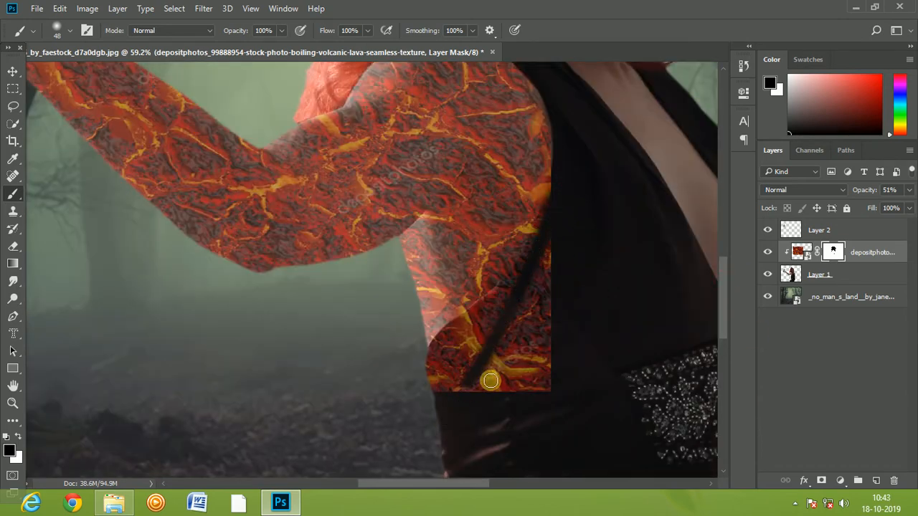
pyautogui.rightClick(542, 234)
pyautogui.moveTo(640, 266); pyautogui.dragTo(644, 265)
pyautogui.moveTo(558, 247); pyautogui.dragTo(466, 503)
pyautogui.rightClick(569, 343)
pyautogui.click(623, 349)
pyautogui.click(686, 265)
pyautogui.moveTo(441, 388)
pyautogui.mouseDown()
pyautogui.moveTo(573, 248)
pyautogui.moveTo(567, 386)
pyautogui.moveTo(541, 377)
pyautogui.moveTo(572, 225)
pyautogui.moveTo(535, 302)
pyautogui.moveTo(422, 394)
pyautogui.mouseUp()
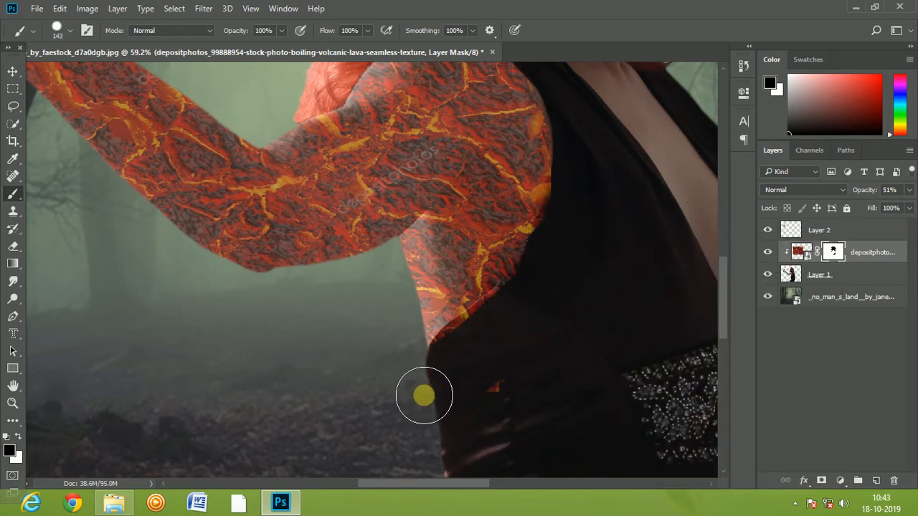
# Clean the lava mask along the dress's armhole edge with hard 20 px and 28 px brushes.
pyautogui.rightClick(569, 311)
pyautogui.moveTo(670, 266); pyautogui.dragTo(652, 266)
pyautogui.moveTo(437, 344)
pyautogui.mouseDown()
pyautogui.moveTo(465, 317)
pyautogui.moveTo(445, 347)
pyautogui.mouseUp()
pyautogui.moveTo(492, 301); pyautogui.dragTo(468, 333)
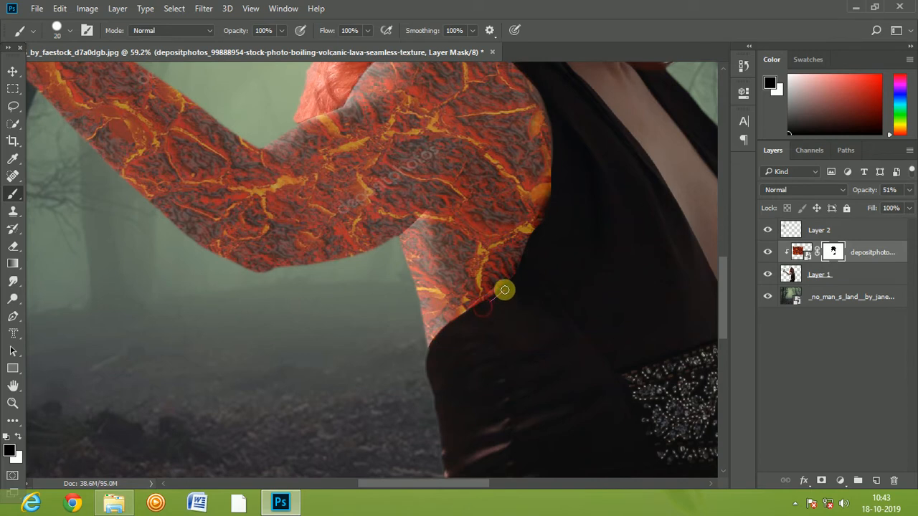
pyautogui.moveTo(557, 209)
pyautogui.mouseDown()
pyautogui.moveTo(537, 232)
pyautogui.moveTo(555, 184)
pyautogui.moveTo(561, 190)
pyautogui.moveTo(526, 232)
pyautogui.moveTo(516, 266)
pyautogui.moveTo(532, 273)
pyautogui.mouseUp()
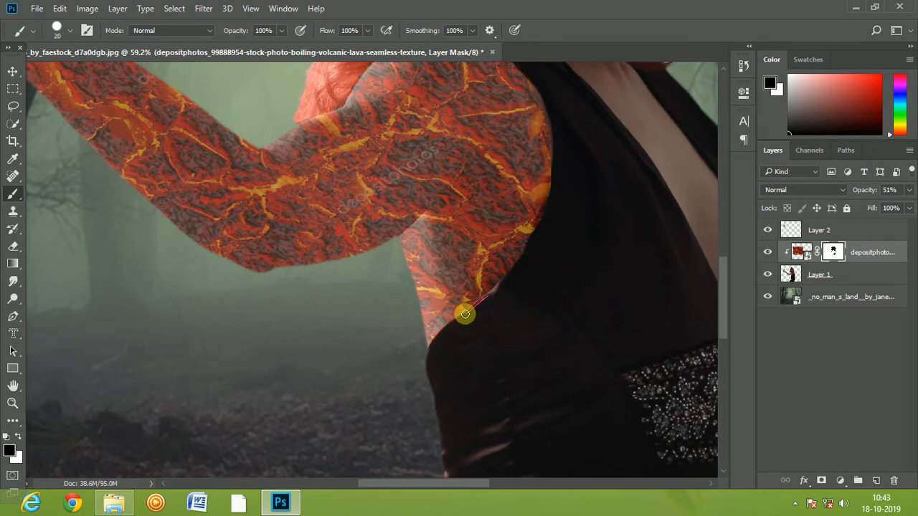
pyautogui.moveTo(465, 313); pyautogui.dragTo(435, 366)
pyautogui.rightClick(506, 302)
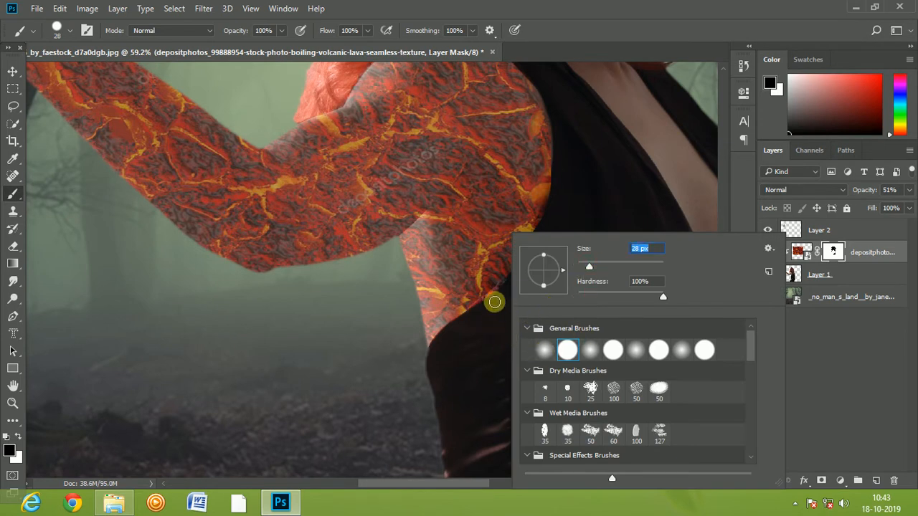
pyautogui.press('Return')
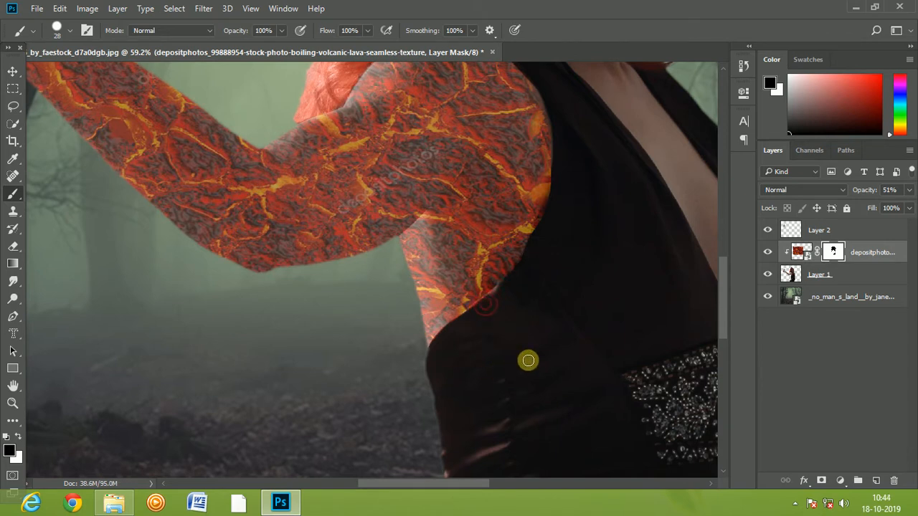
# Place a second copy of the depositphotos lava texture over the woman's chest and scale it to about 109%.
pyautogui.scroll(-2, 541, 342)
pyautogui.scroll(-5, 541, 342)
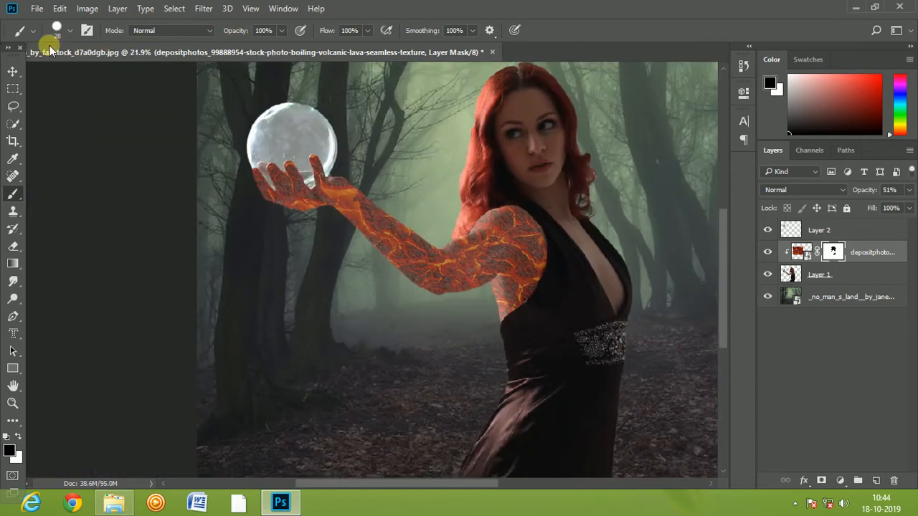
pyautogui.click(12, 89)
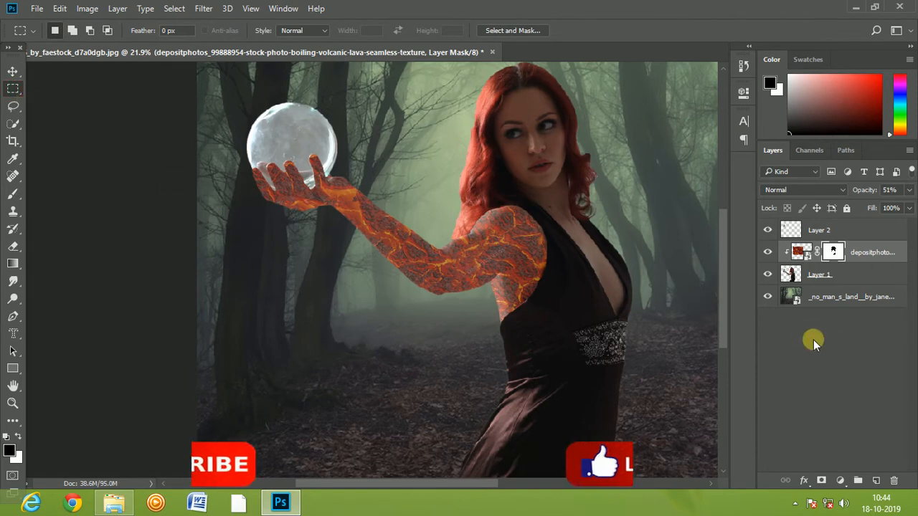
pyautogui.scroll(2, 604, 265)
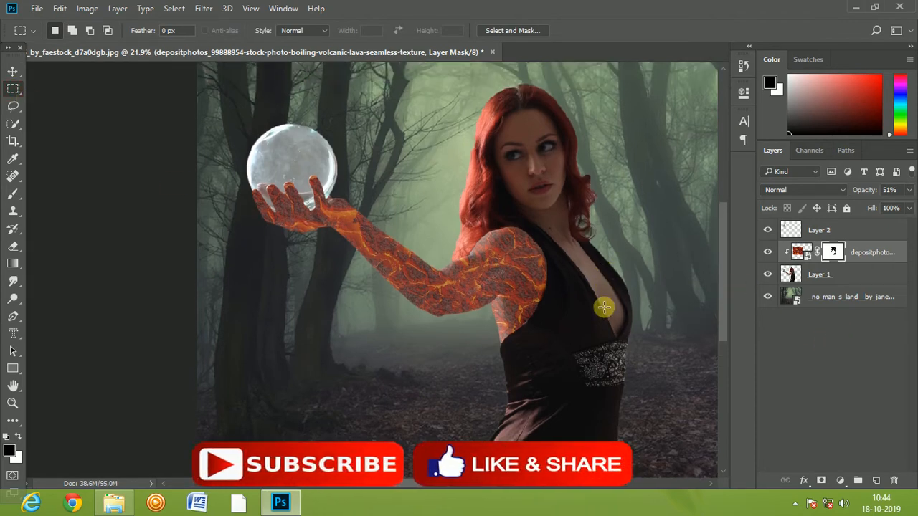
pyautogui.scroll(5, 604, 307)
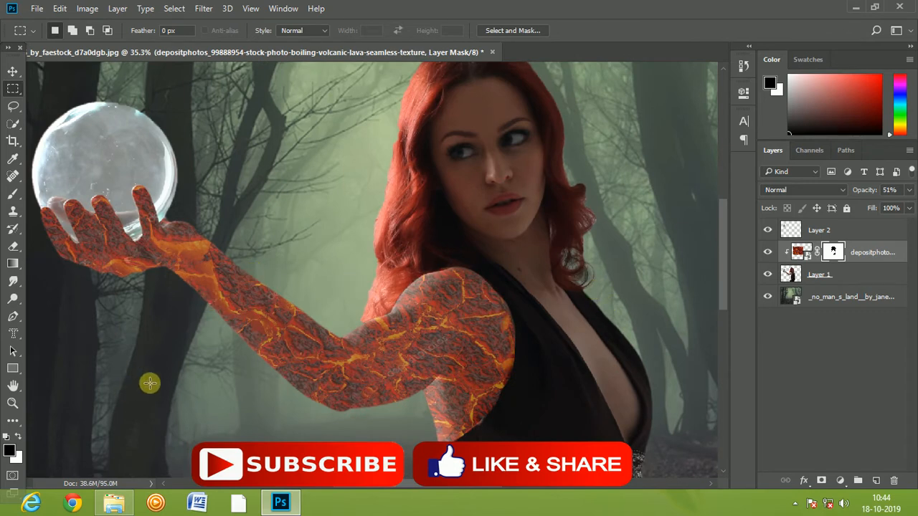
pyautogui.click(114, 503)
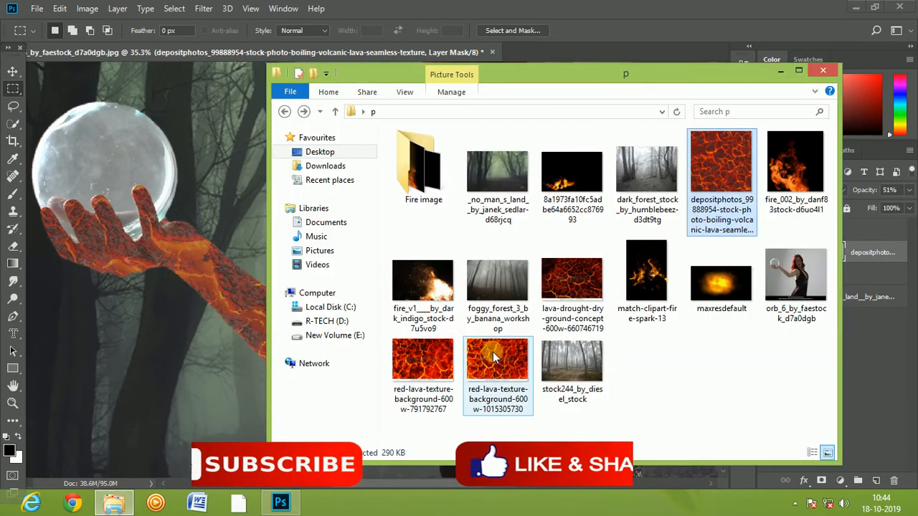
pyautogui.moveTo(753, 158); pyautogui.dragTo(589, 339)
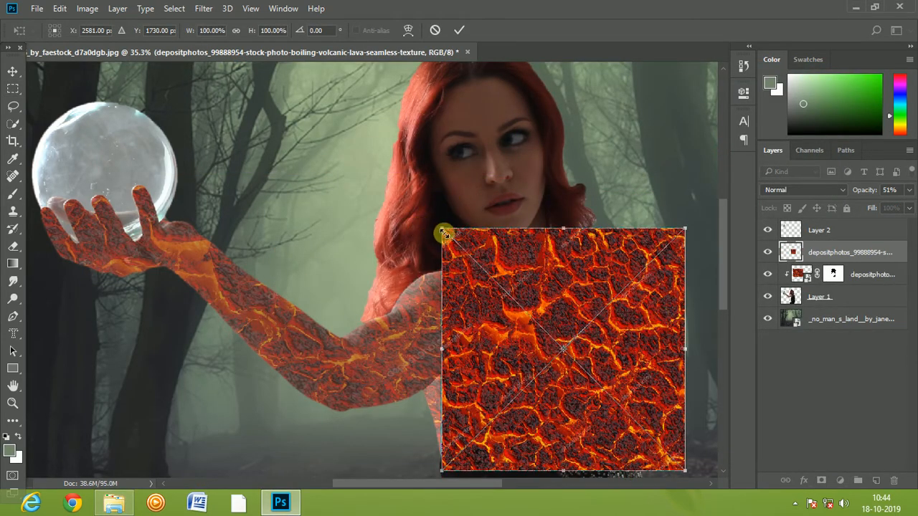
pyautogui.moveTo(445, 230); pyautogui.dragTo(419, 206)
pyautogui.moveTo(592, 331); pyautogui.dragTo(594, 319)
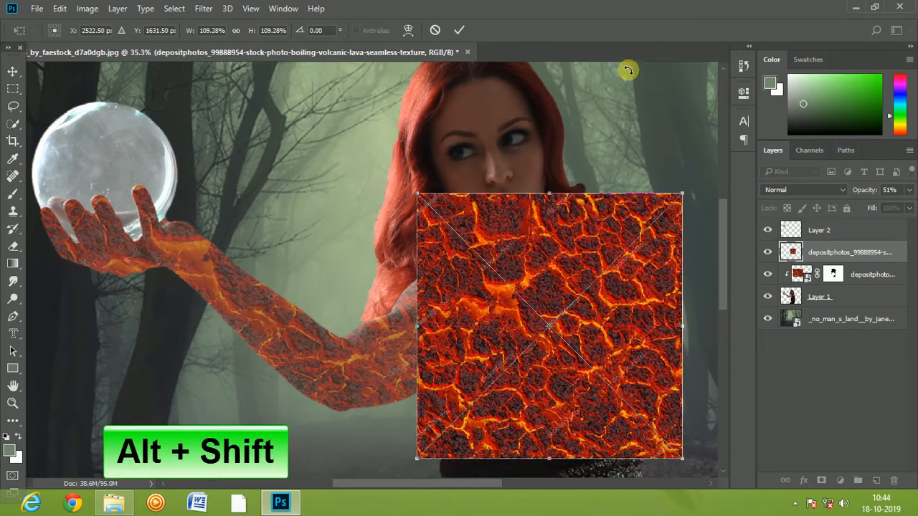
pyautogui.click(460, 31)
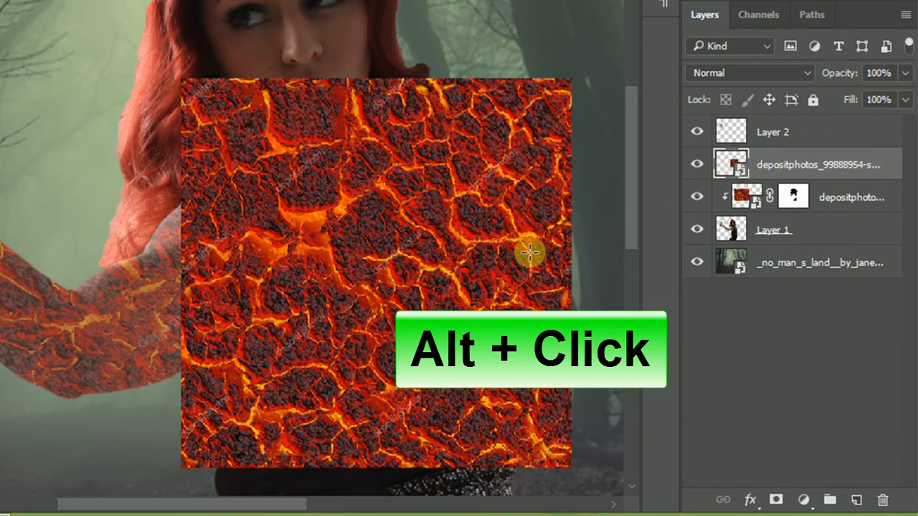
# Clip the new lava texture to Layer 1 and lower its opacity to 39%.
pyautogui.keyDown('alt'); pyautogui.click(736, 170); pyautogui.keyUp('alt')
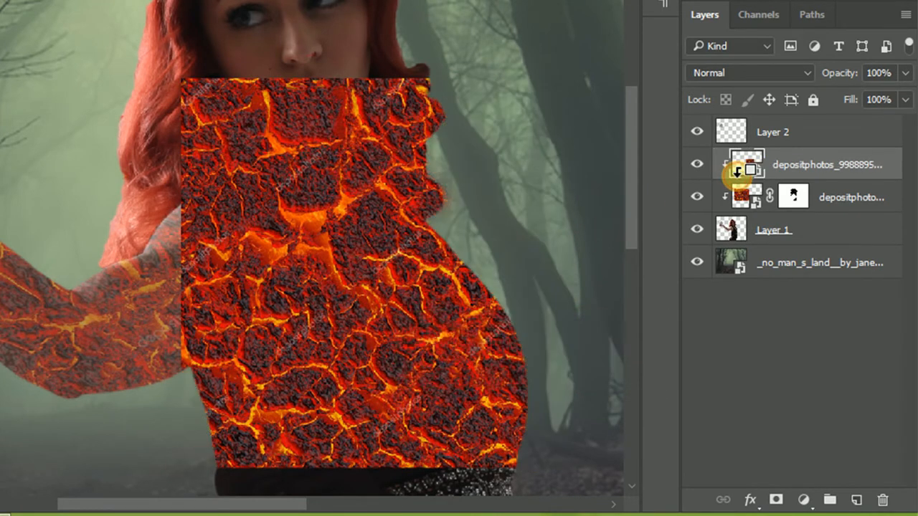
pyautogui.click(904, 72)
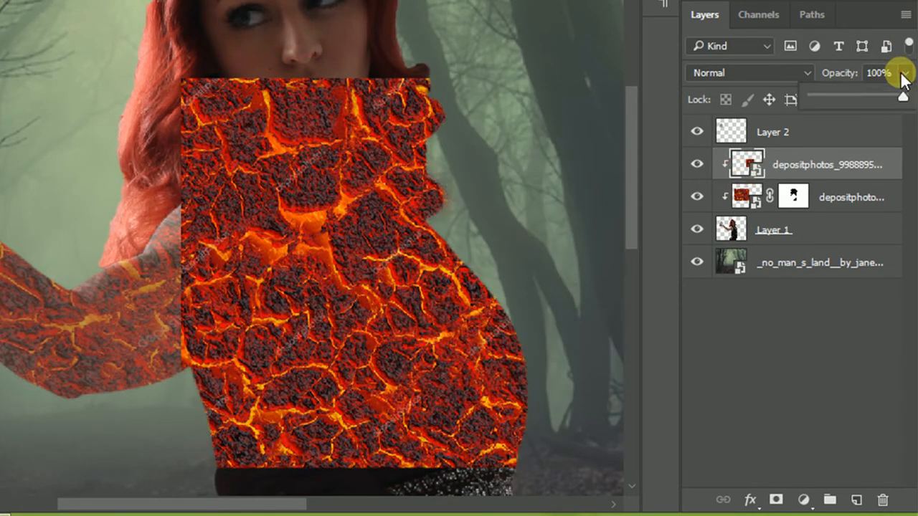
pyautogui.moveTo(901, 93); pyautogui.dragTo(846, 97)
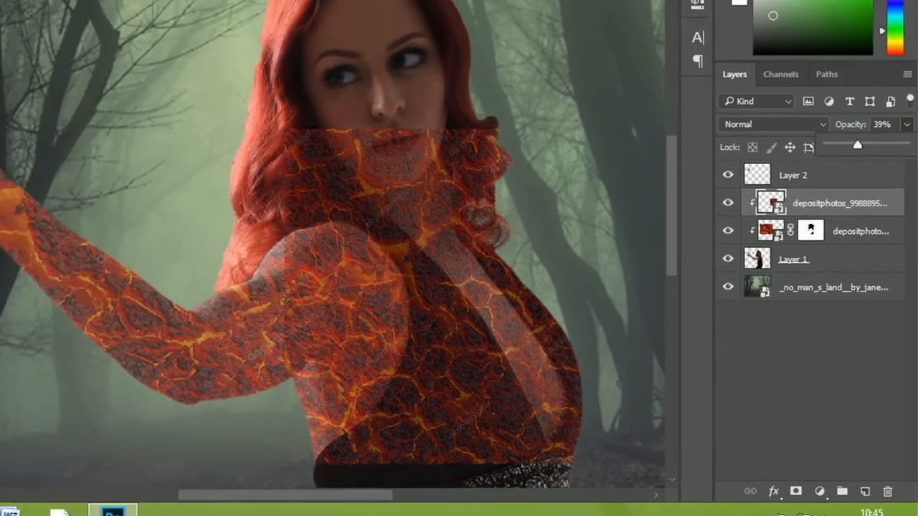
# Rasterize the chest lava layer and erase it from the arm, dress, face and hair with a hard 125 px eraser.
pyautogui.click(14, 248)
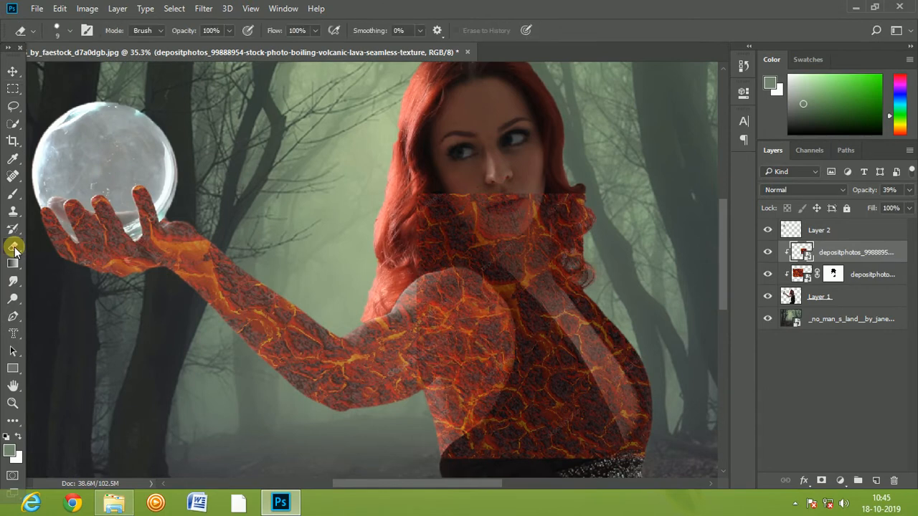
pyautogui.click(556, 370)
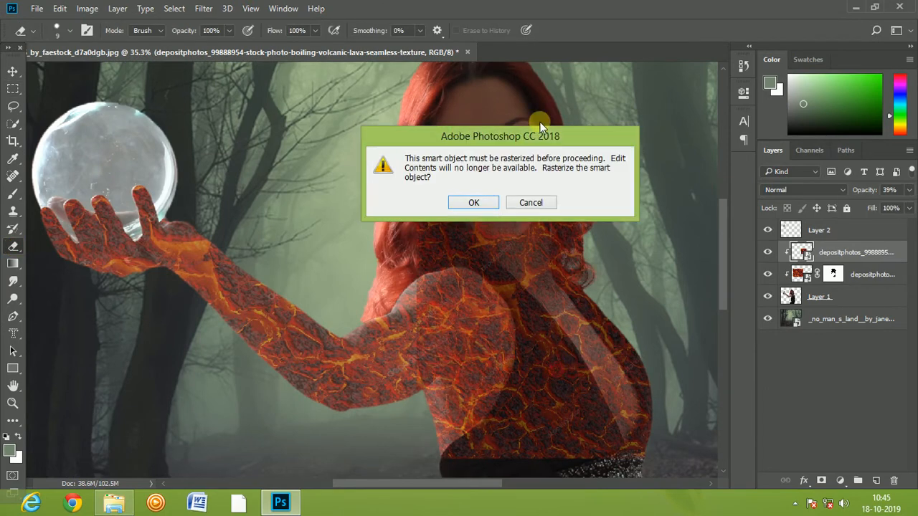
pyautogui.click(479, 204)
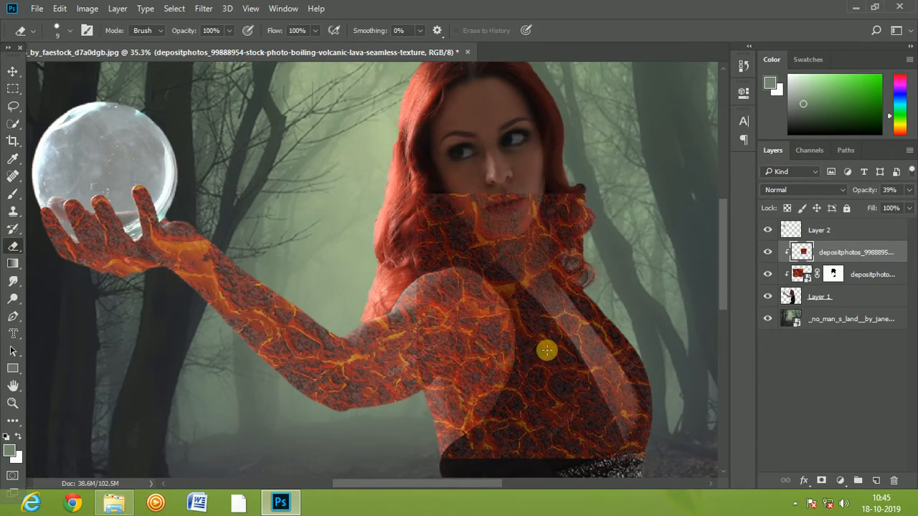
pyautogui.moveTo(543, 349)
pyautogui.mouseDown()
pyautogui.moveTo(408, 482)
pyautogui.moveTo(421, 485)
pyautogui.moveTo(483, 450)
pyautogui.moveTo(467, 446)
pyautogui.moveTo(605, 451)
pyautogui.moveTo(590, 431)
pyautogui.moveTo(508, 430)
pyautogui.moveTo(551, 403)
pyautogui.mouseUp()
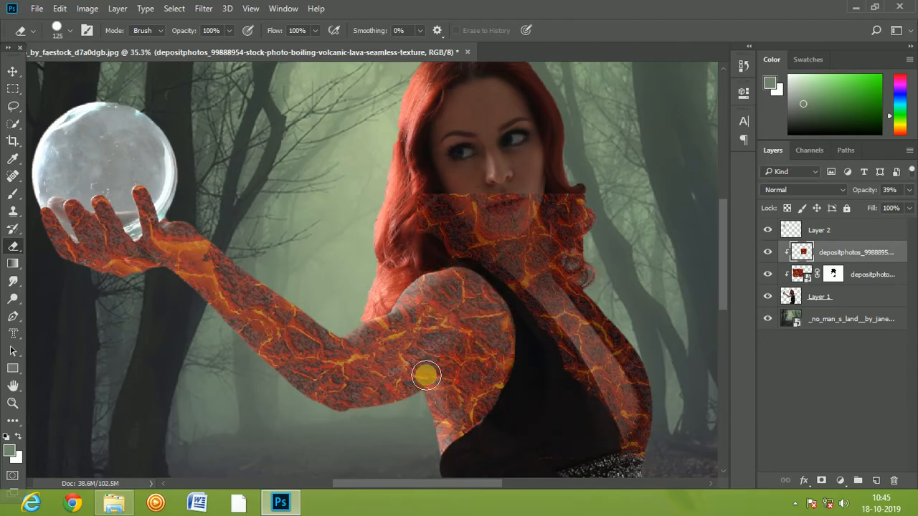
pyautogui.moveTo(501, 204)
pyautogui.mouseDown()
pyautogui.moveTo(558, 175)
pyautogui.moveTo(588, 242)
pyautogui.moveTo(583, 251)
pyautogui.moveTo(556, 237)
pyautogui.moveTo(663, 410)
pyautogui.mouseUp()
pyautogui.scroll(3, 625, 442)
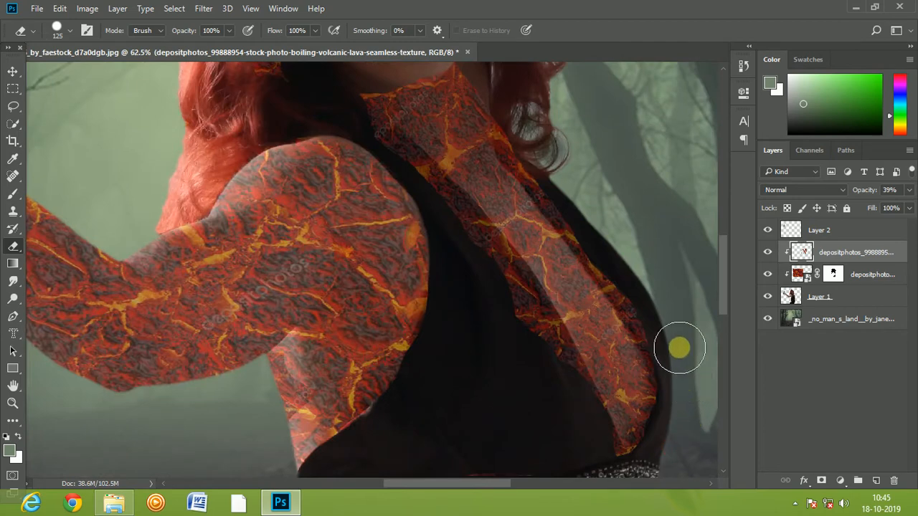
pyautogui.moveTo(605, 242); pyautogui.dragTo(662, 322)
# Erase the leftover lava along both edges of the dress's neckline, finishing with a soft 69 px eraser.
pyautogui.rightClick(662, 321)
pyautogui.moveTo(745, 266); pyautogui.dragTo(734, 266)
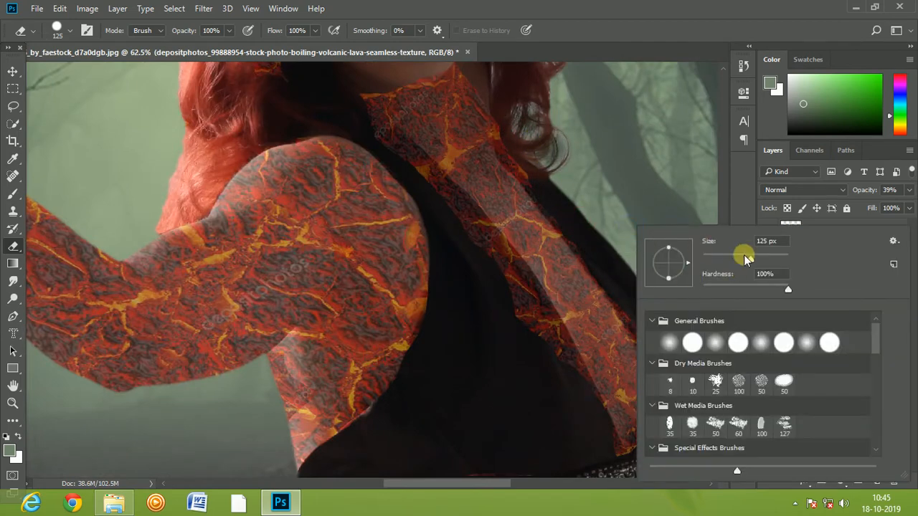
pyautogui.click(399, 177)
pyautogui.moveTo(447, 207)
pyautogui.mouseDown()
pyautogui.moveTo(507, 283)
pyautogui.moveTo(560, 388)
pyautogui.mouseUp()
pyautogui.rightClick(526, 364)
pyautogui.doubleClick(556, 345)
pyautogui.moveTo(368, 117)
pyautogui.mouseDown()
pyautogui.moveTo(447, 62)
pyautogui.moveTo(411, 164)
pyautogui.moveTo(500, 244)
pyautogui.moveTo(584, 371)
pyautogui.moveTo(562, 402)
pyautogui.moveTo(541, 316)
pyautogui.moveTo(607, 451)
pyautogui.moveTo(605, 445)
pyautogui.moveTo(633, 462)
pyautogui.moveTo(654, 345)
pyautogui.mouseUp()
# Lower the eraser's opacity to 37% and fade the lava's upper edge into the woman's neck.
pyautogui.scroll(2, 631, 362)
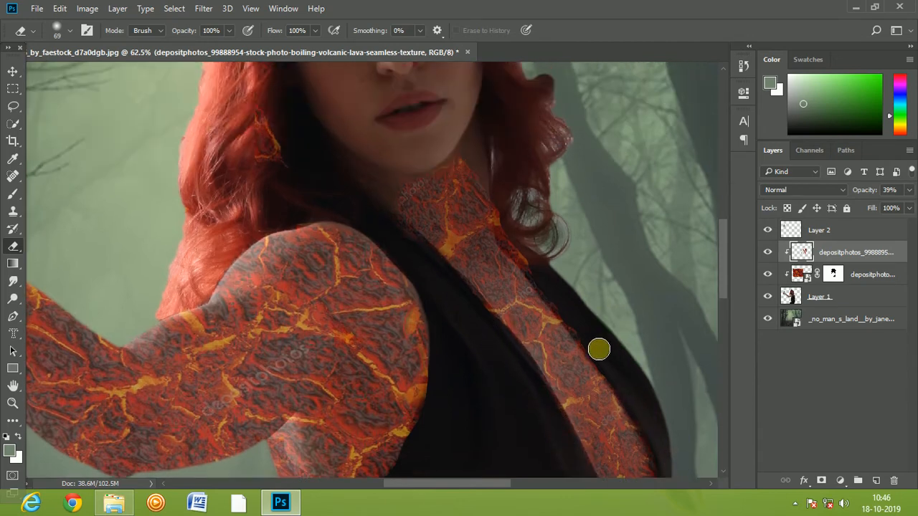
pyautogui.scroll(3, 520, 258)
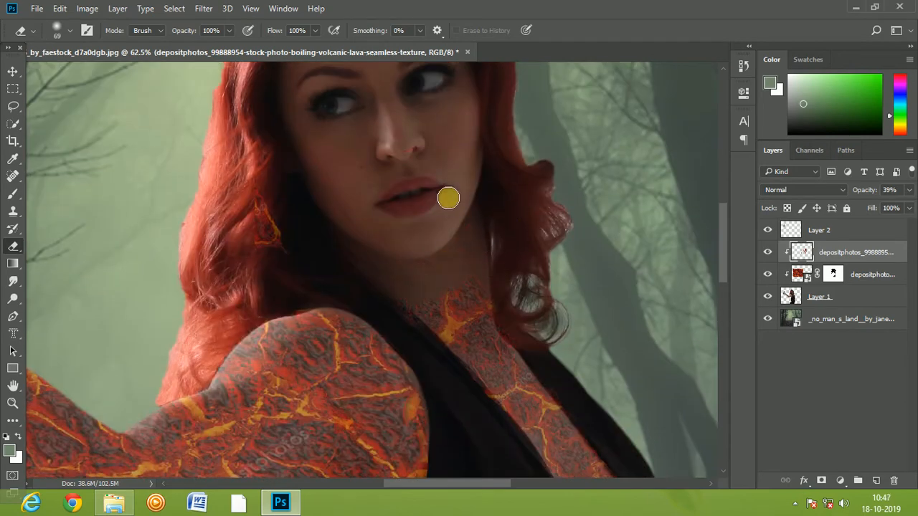
pyautogui.click(229, 32)
pyautogui.moveTo(227, 33); pyautogui.dragTo(187, 34)
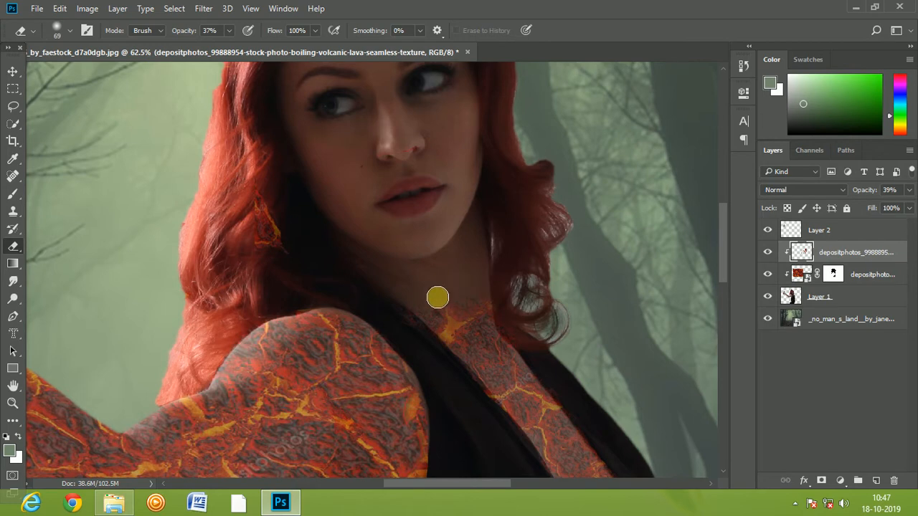
pyautogui.scroll(-3, 469, 291)
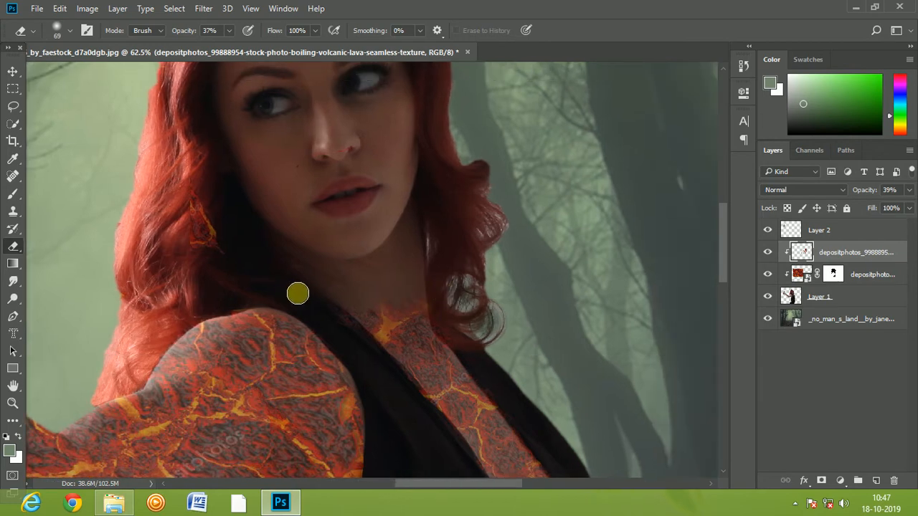
pyautogui.scroll(-5, 298, 291)
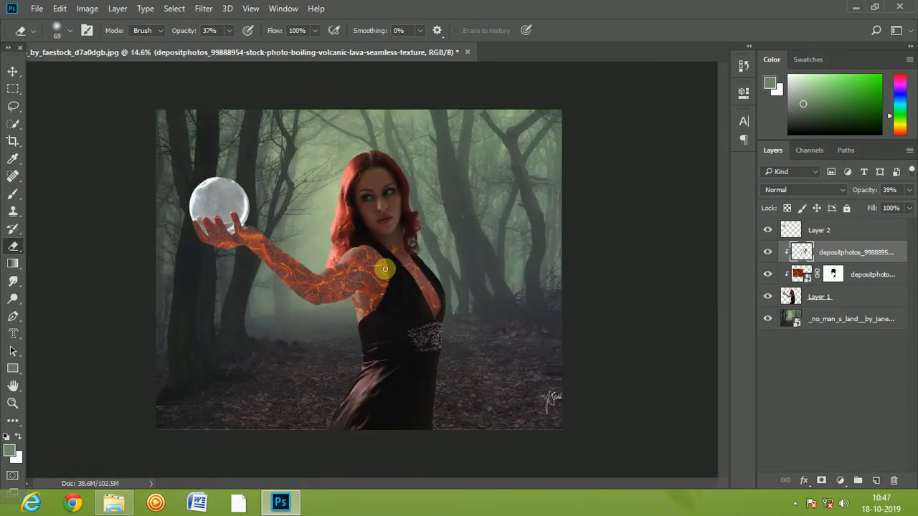
# Raise the chest lava layer's opacity to 65%.
pyautogui.click(12, 71)
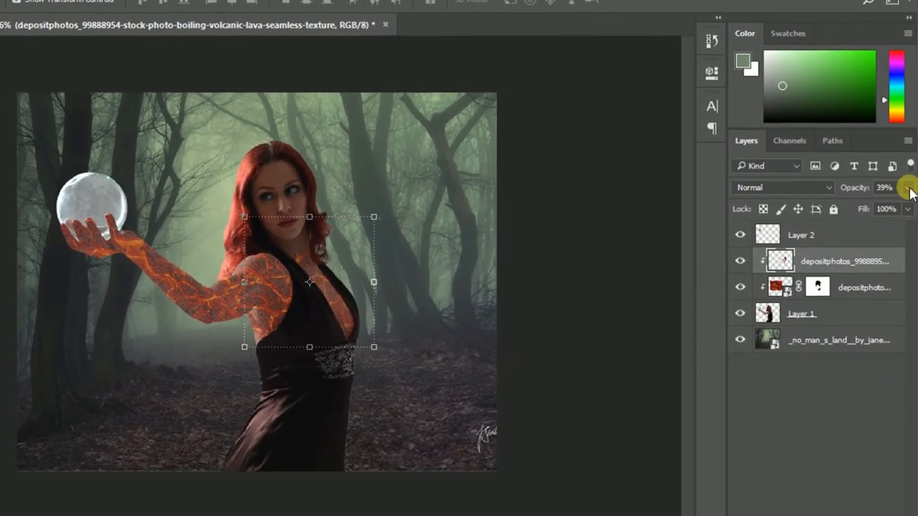
pyautogui.click(907, 189)
pyautogui.moveTo(864, 208); pyautogui.dragTo(908, 205)
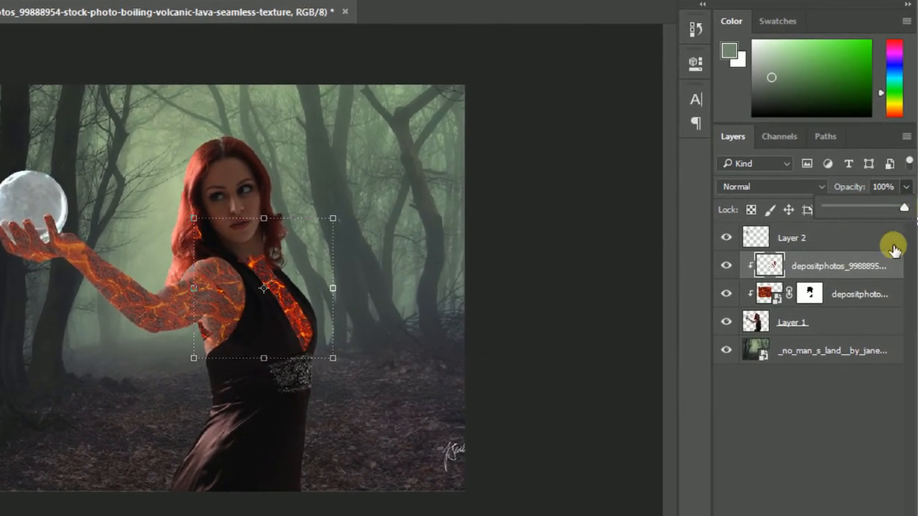
pyautogui.moveTo(902, 207); pyautogui.dragTo(879, 208)
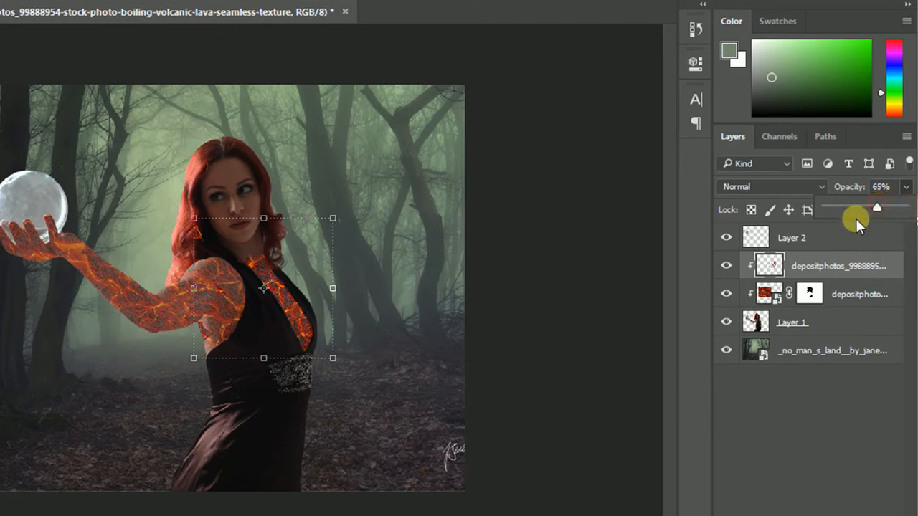
# Select the masked arm lava layer and raise its opacity to 75%.
pyautogui.click(847, 298)
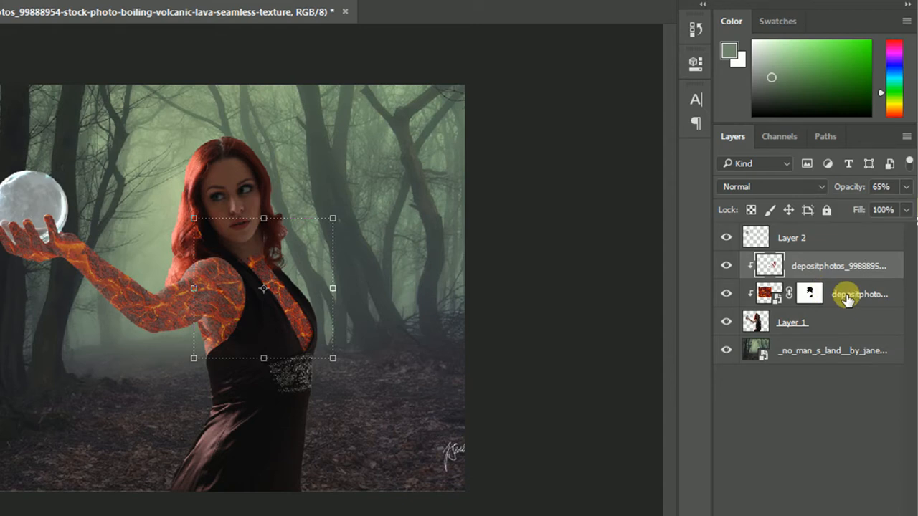
pyautogui.click(846, 298)
pyautogui.click(905, 186)
pyautogui.moveTo(878, 208)
pyautogui.mouseDown()
pyautogui.moveTo(871, 214)
pyautogui.moveTo(882, 208)
pyautogui.mouseUp()
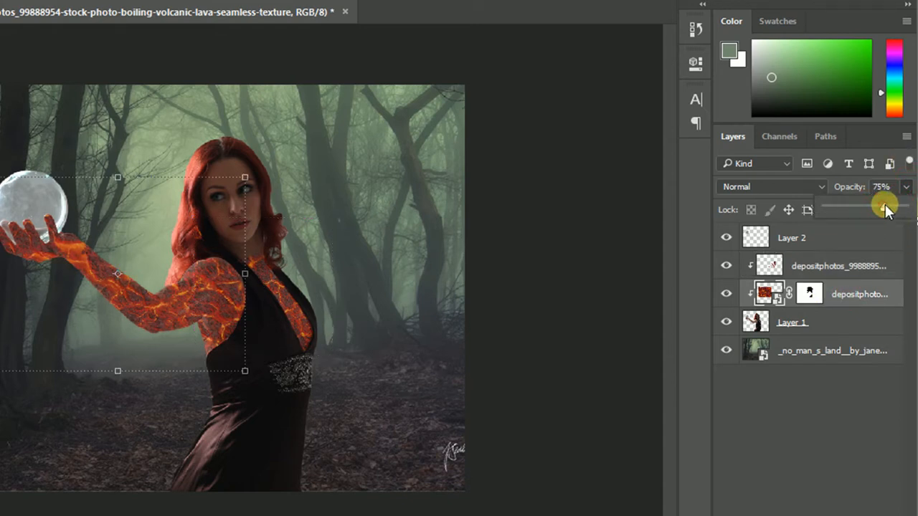
# Add a new empty layer above Layer 2.
pyautogui.click(539, 245)
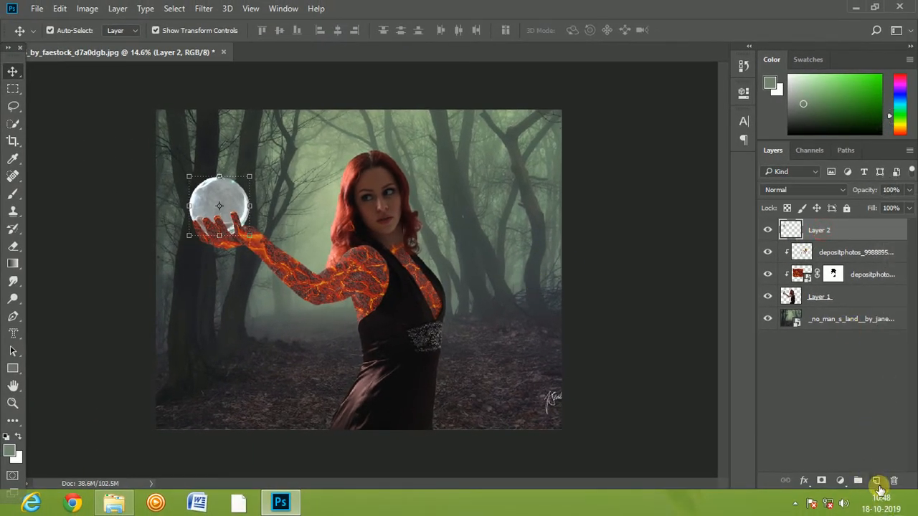
pyautogui.click(876, 481)
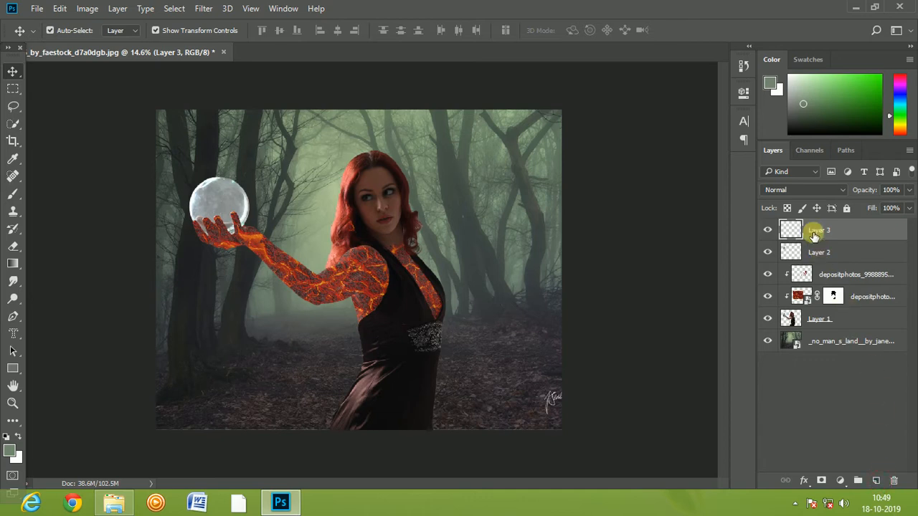
# Sample orange from the lava wrist and paint a soft glow over the crystal ball on Layer 3 with a 900 px brush.
pyautogui.click(767, 253)
pyautogui.click(768, 253)
pyautogui.click(12, 195)
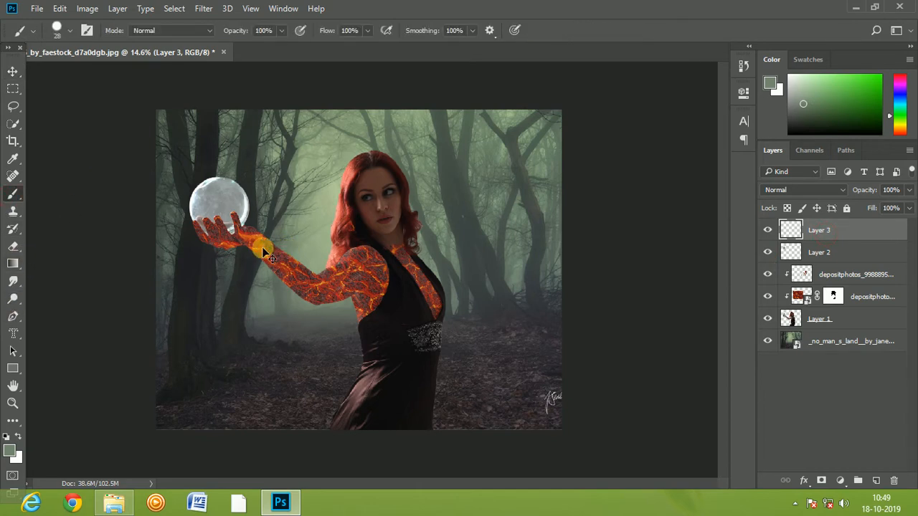
pyautogui.scroll(2, 266, 252)
pyautogui.press('alt')
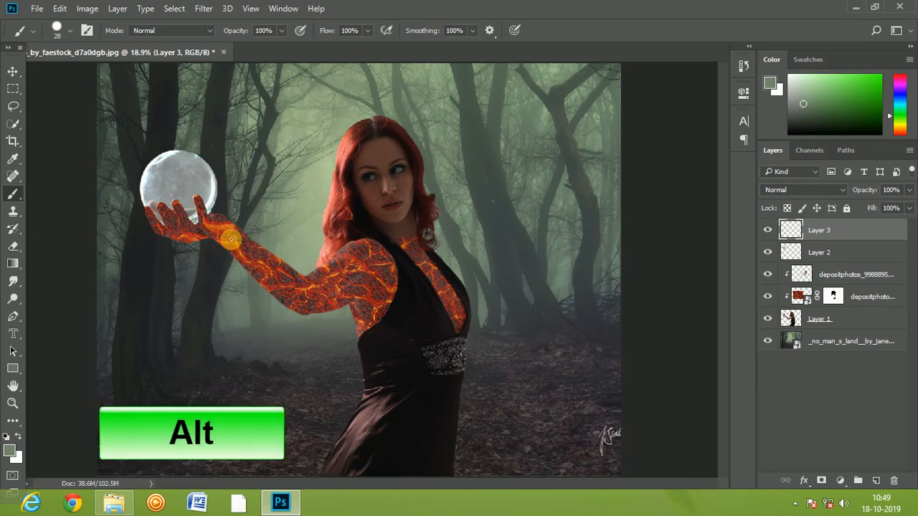
pyautogui.keyDown('alt'); pyautogui.click(228, 228); pyautogui.keyUp('alt')
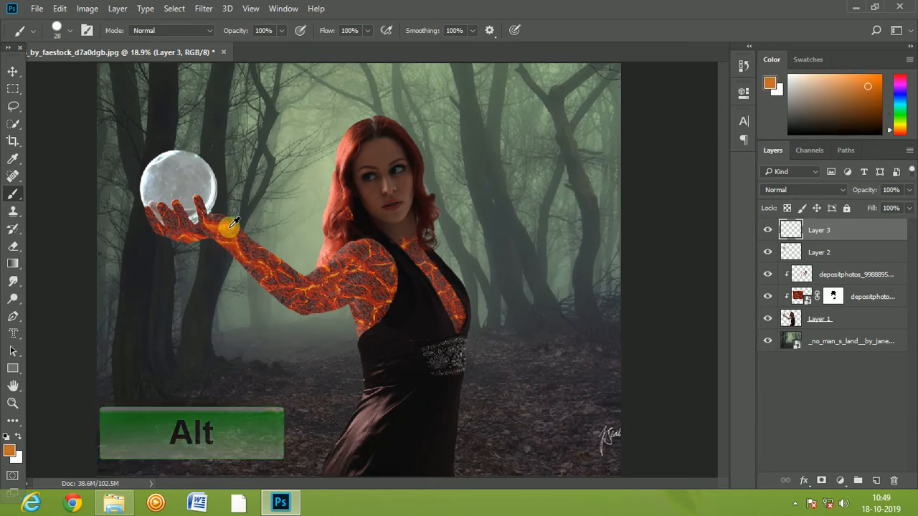
pyautogui.keyDown('alt'); pyautogui.click(229, 227); pyautogui.keyUp('alt')
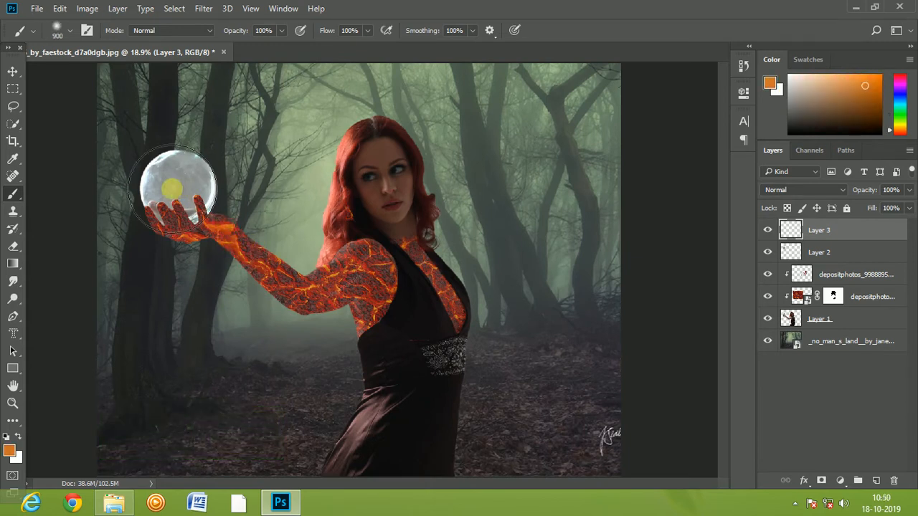
pyautogui.click(178, 188)
# Enlarge the orange glow around the crystal ball with Free Transform.
pyautogui.hotkey('ctrl', 't')
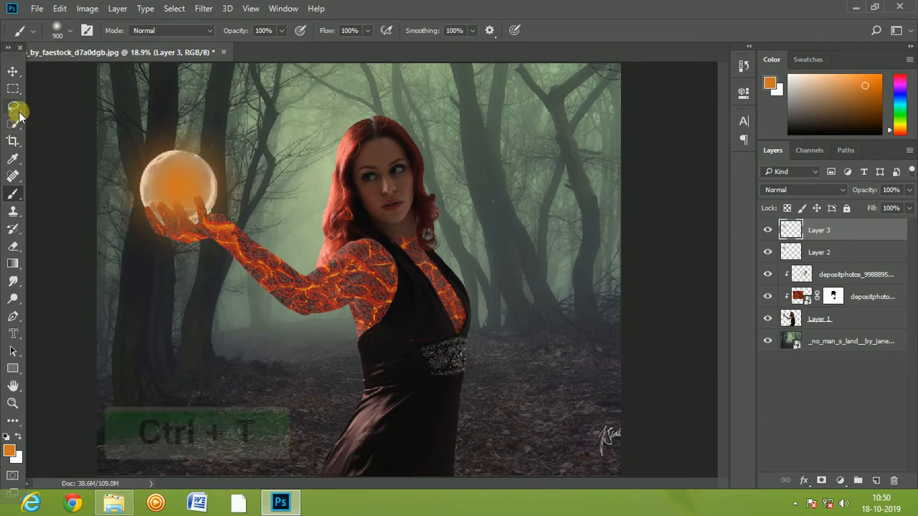
pyautogui.click(13, 71)
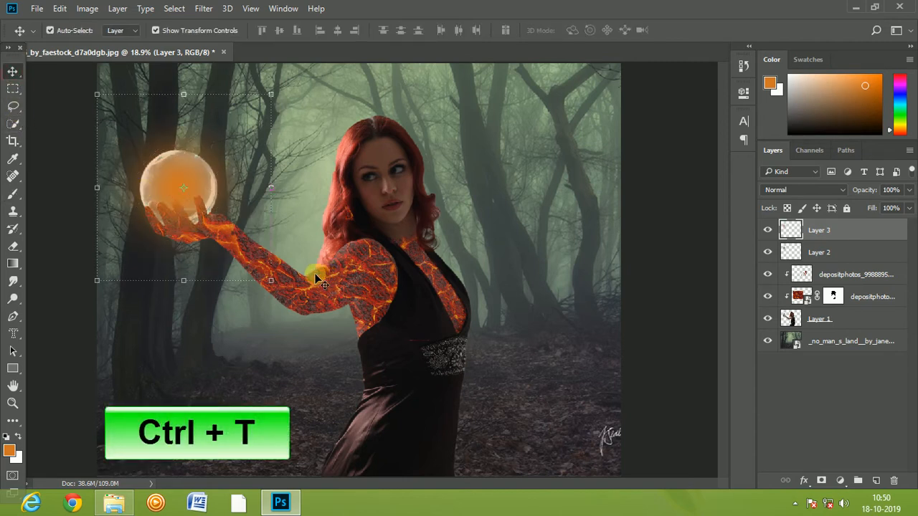
pyautogui.moveTo(276, 280); pyautogui.dragTo(293, 301)
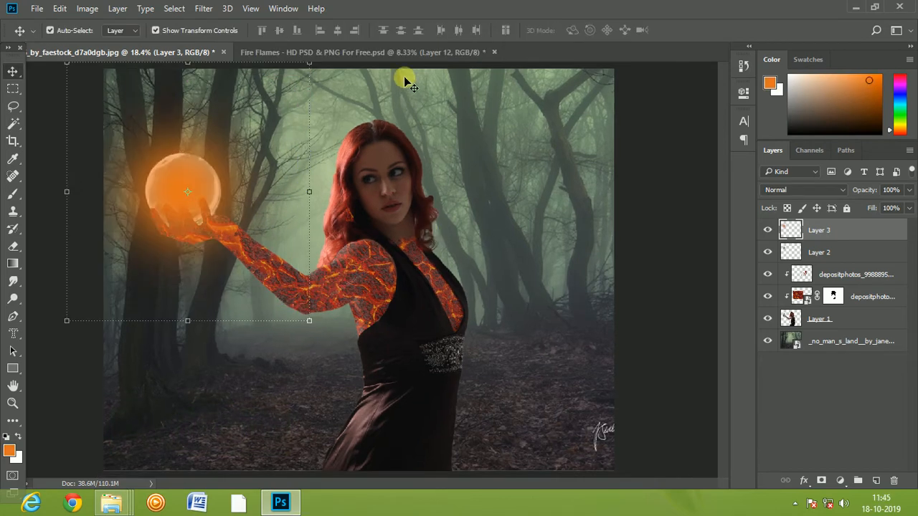
# Copy the curved double flame from the Fire Flames document into the composite and scale it to 61.86% width and 69.85% height.
pyautogui.click(405, 52)
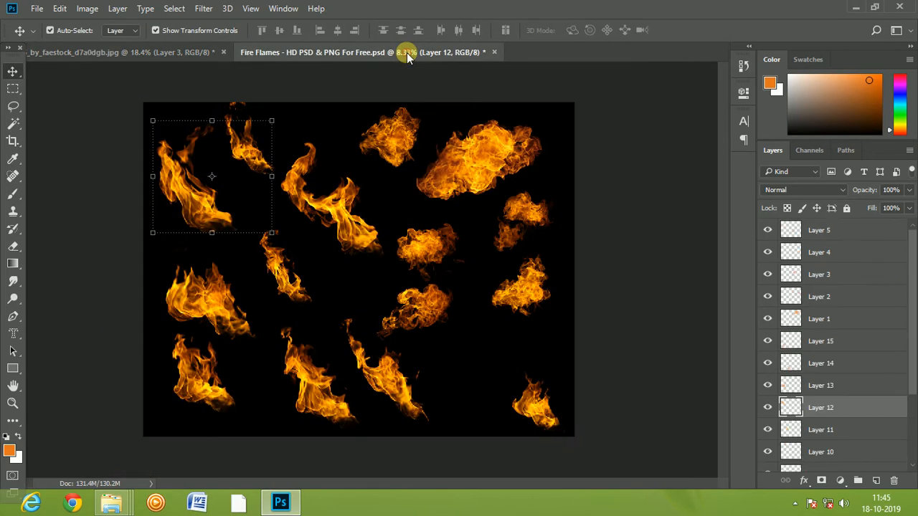
pyautogui.click(357, 233)
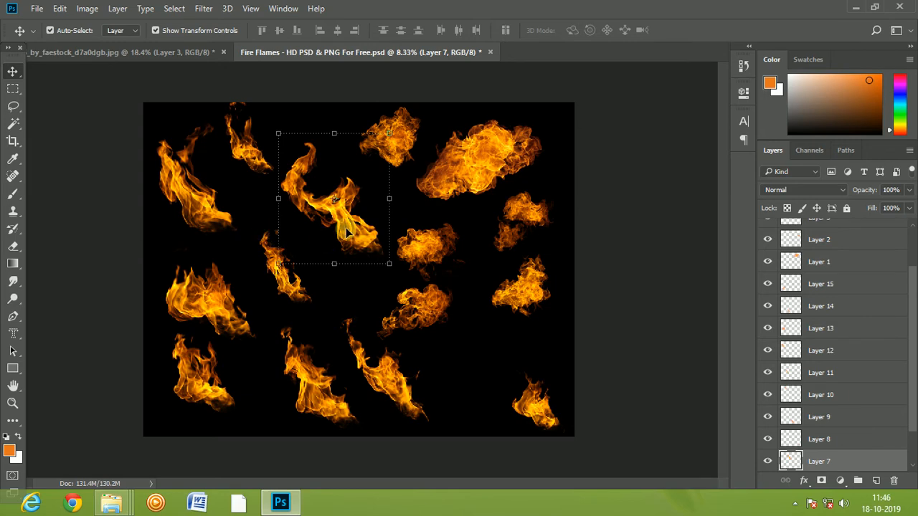
pyautogui.moveTo(346, 229); pyautogui.dragTo(300, 208)
pyautogui.moveTo(405, 359); pyautogui.dragTo(311, 270)
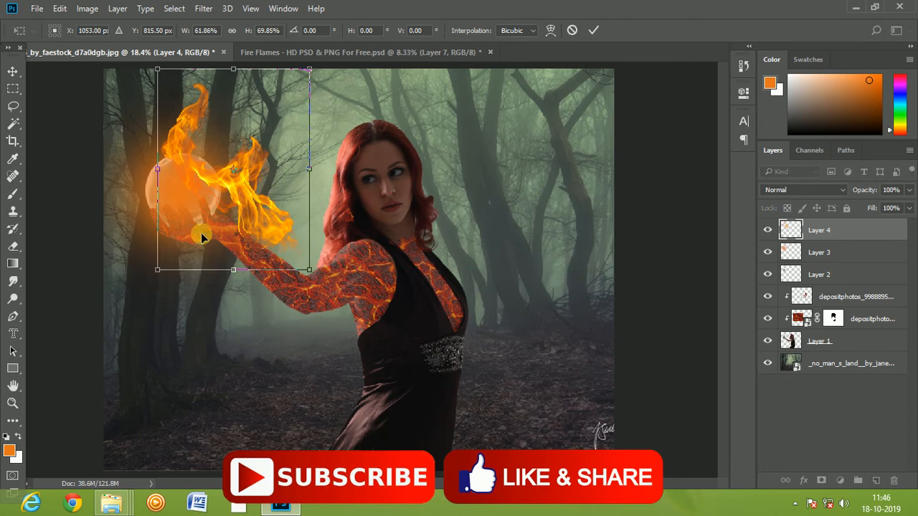
# Rotate the flame about -155° and place it around the glowing ball.
pyautogui.moveTo(251, 205); pyautogui.dragTo(404, 330)
pyautogui.moveTo(476, 416); pyautogui.dragTo(338, 109)
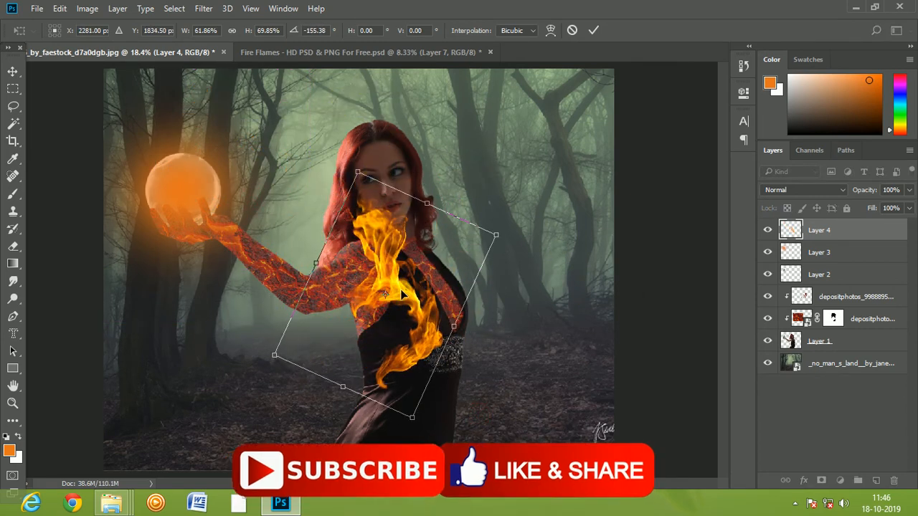
pyautogui.moveTo(394, 262); pyautogui.dragTo(189, 115)
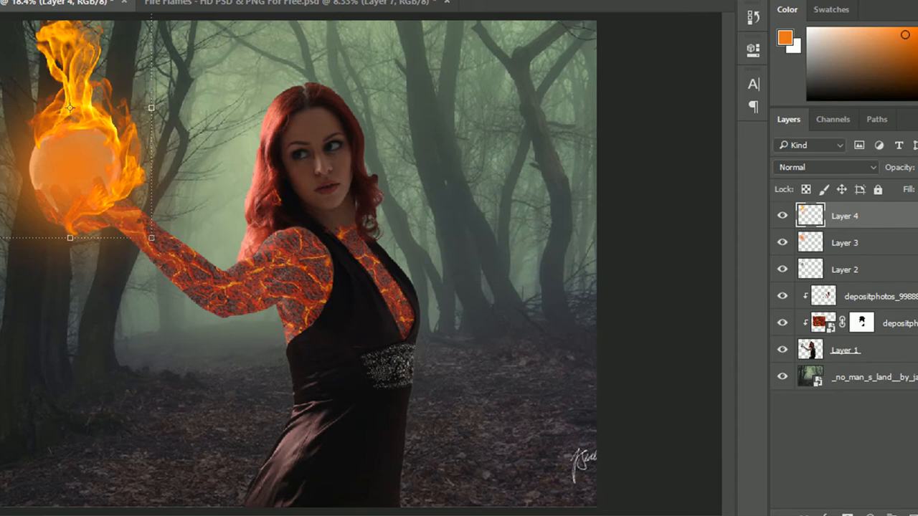
# Duplicate the flame layer and mirror the copy horizontally at -81.37% width so flames wrap both sides of the ball.
pyautogui.hotkey('ctrl', 'j')
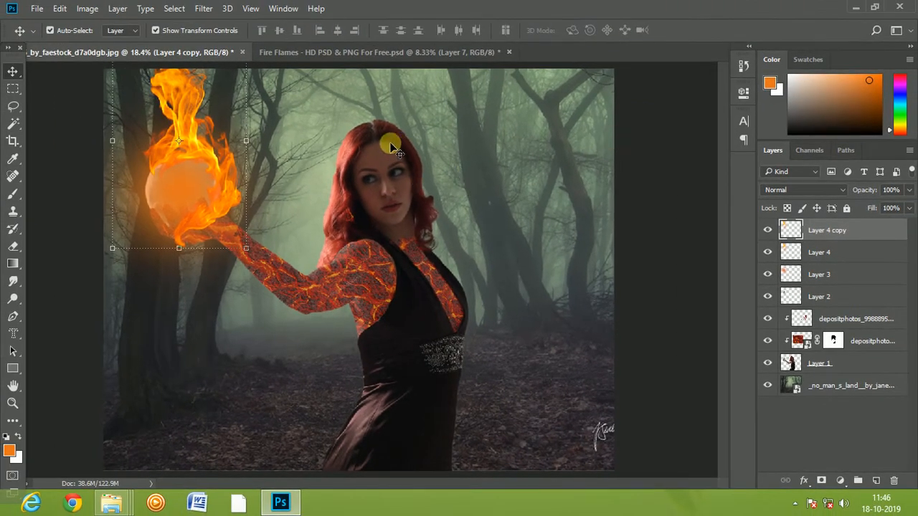
pyautogui.moveTo(246, 167); pyautogui.dragTo(14, 142)
pyautogui.moveTo(76, 182); pyautogui.dragTo(185, 174)
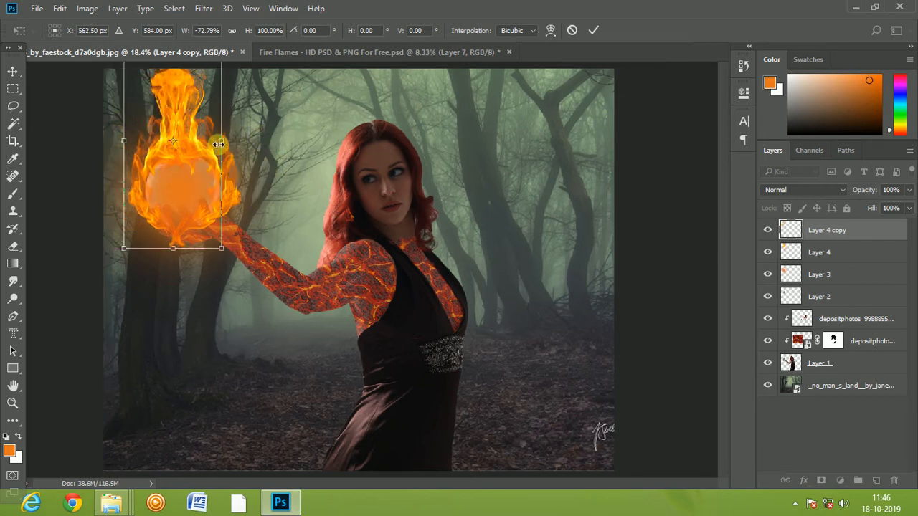
pyautogui.moveTo(224, 145); pyautogui.dragTo(232, 137)
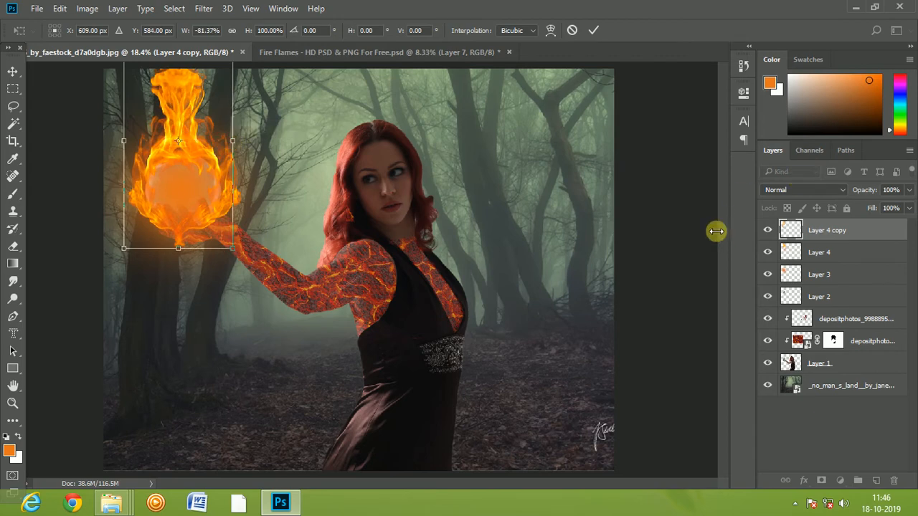
pyautogui.scroll(-2, 666, 229)
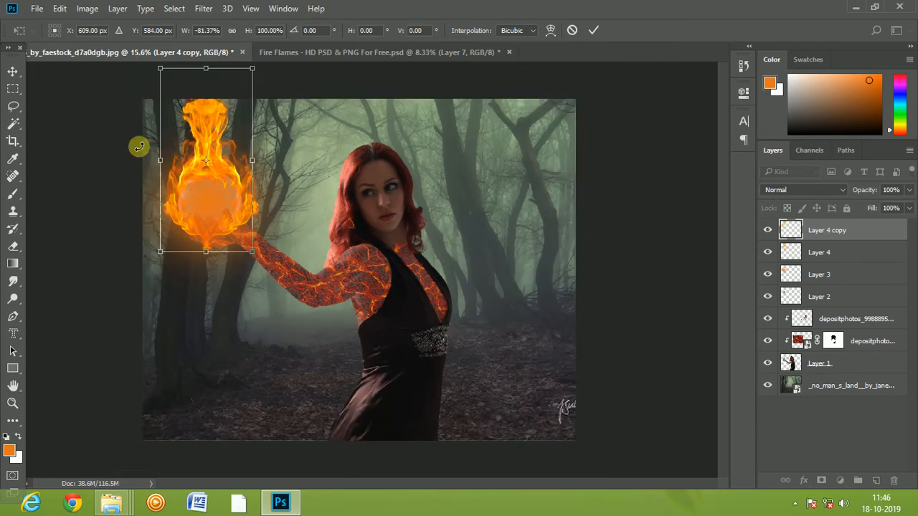
pyautogui.click(594, 30)
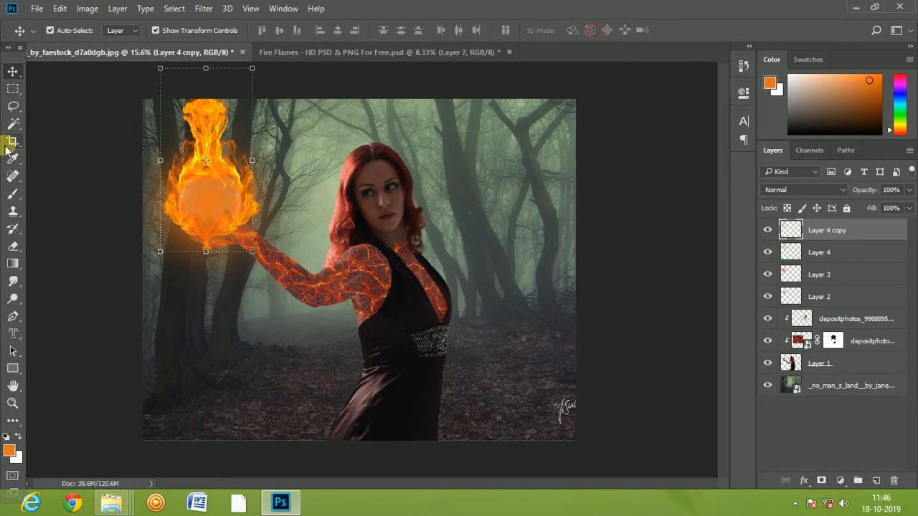
# Extend the canvas with the Crop tool above the flame and outward on both sides to the forest's edges.
pyautogui.click(13, 141)
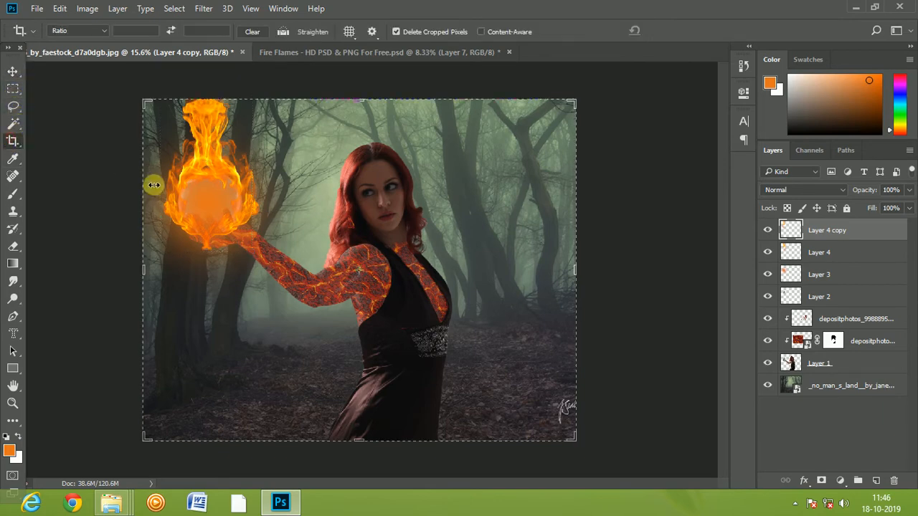
pyautogui.moveTo(362, 97); pyautogui.dragTo(361, 76)
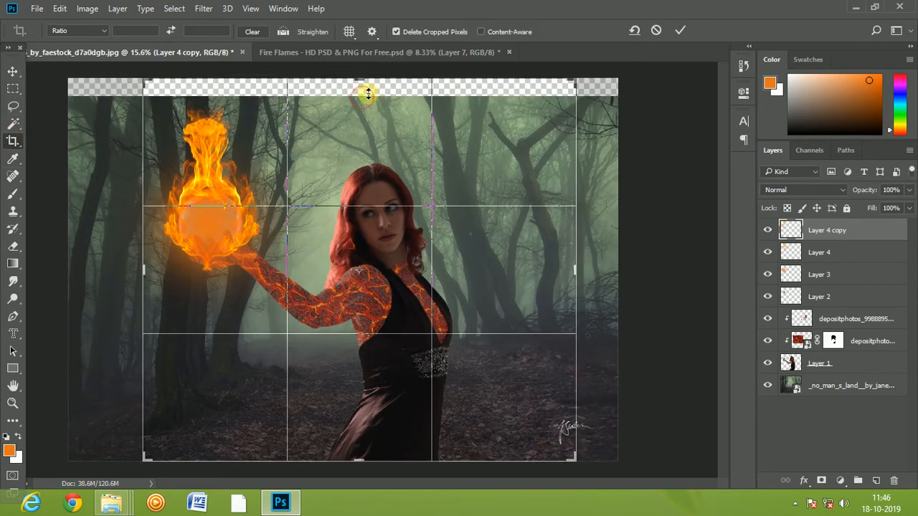
pyautogui.moveTo(147, 266); pyautogui.dragTo(134, 266)
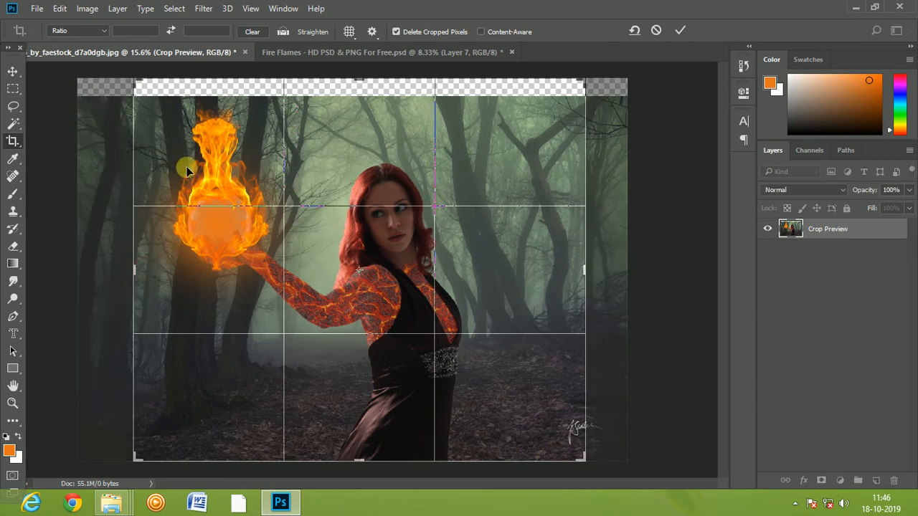
pyautogui.moveTo(135, 267)
pyautogui.mouseDown()
pyautogui.moveTo(92, 265)
pyautogui.moveTo(104, 270)
pyautogui.mouseUp()
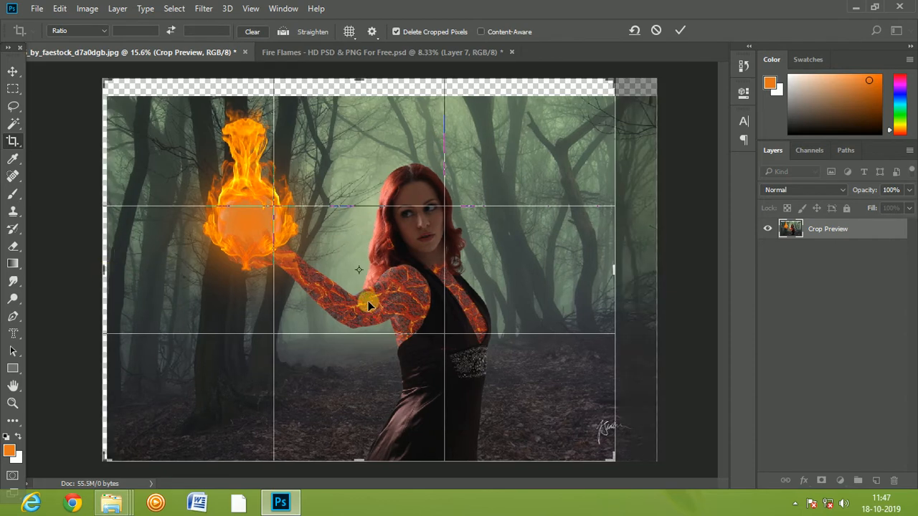
pyautogui.moveTo(619, 269); pyautogui.dragTo(638, 266)
pyautogui.click(679, 30)
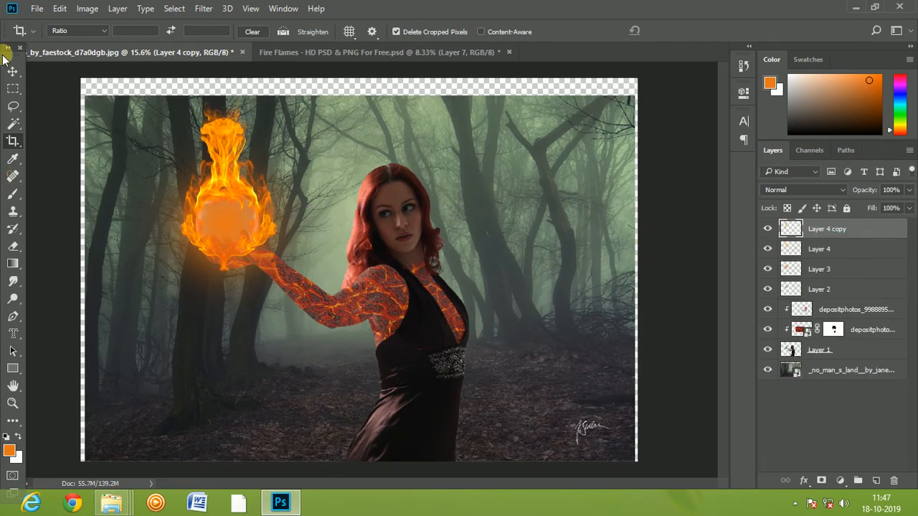
# Stretch the original flame layer downward to 103.26% height.
pyautogui.click(12, 70)
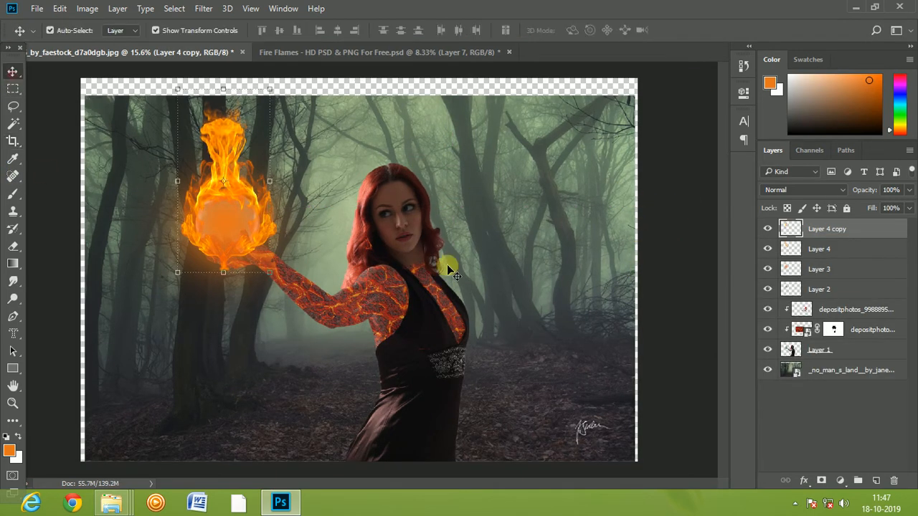
pyautogui.click(248, 192)
pyautogui.hotkey('ctrl', 't')
pyautogui.moveTo(223, 276); pyautogui.dragTo(224, 283)
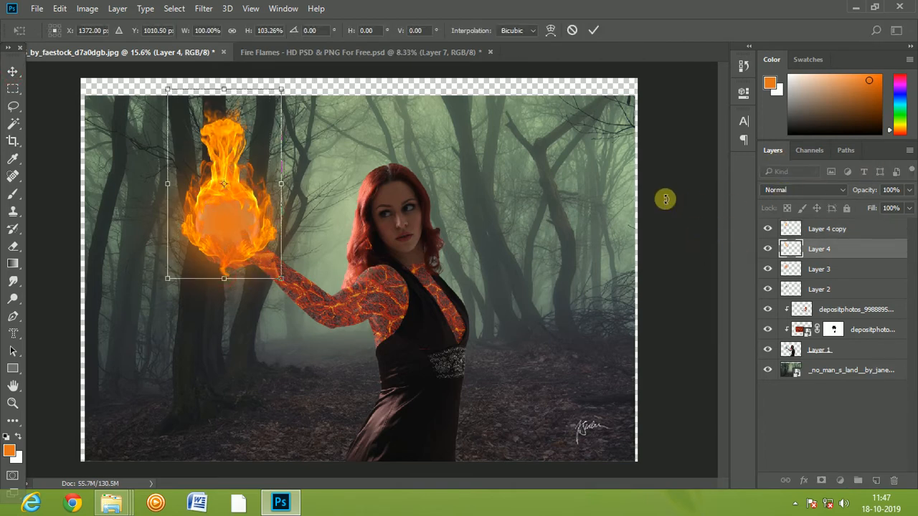
pyautogui.click(592, 29)
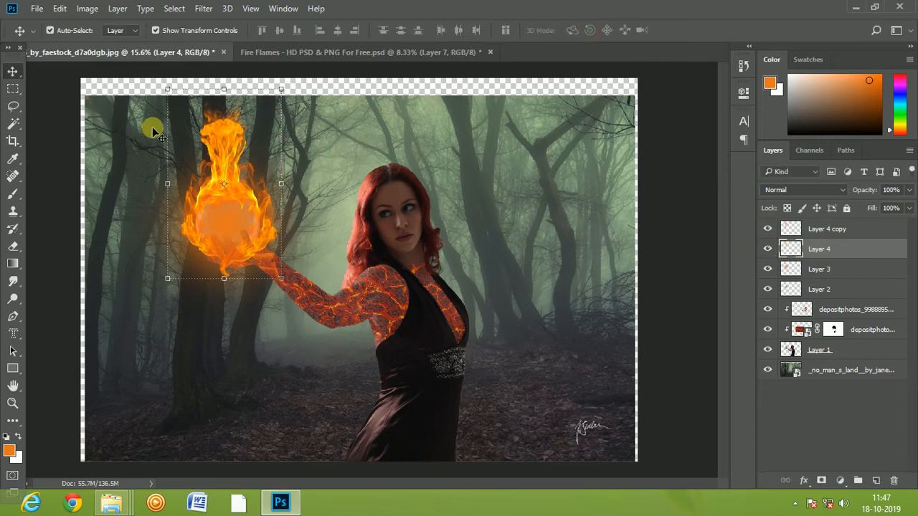
# Stretch the mirrored flame copy upward to 120.86% height and shift it slightly right over the ball.
pyautogui.click(219, 137)
pyautogui.hotkey('ctrl', 't')
pyautogui.moveTo(226, 87); pyautogui.dragTo(229, 48)
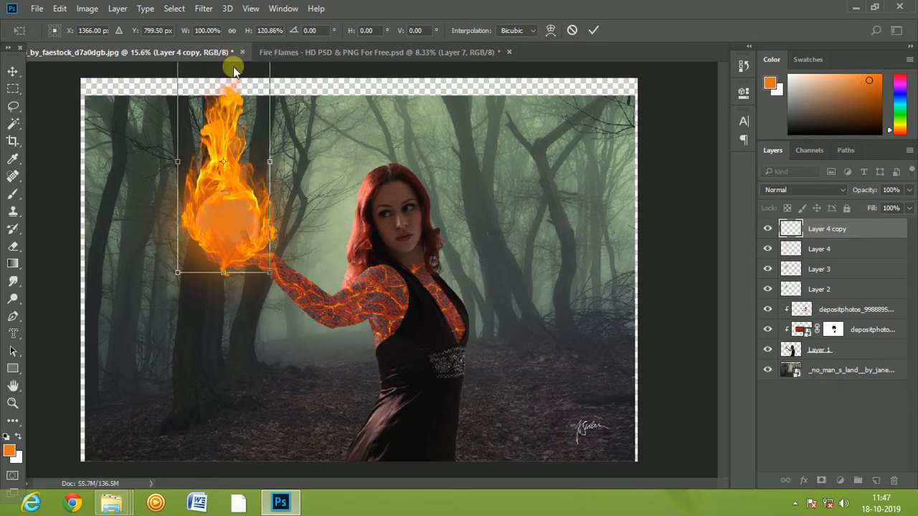
pyautogui.moveTo(225, 149); pyautogui.dragTo(229, 150)
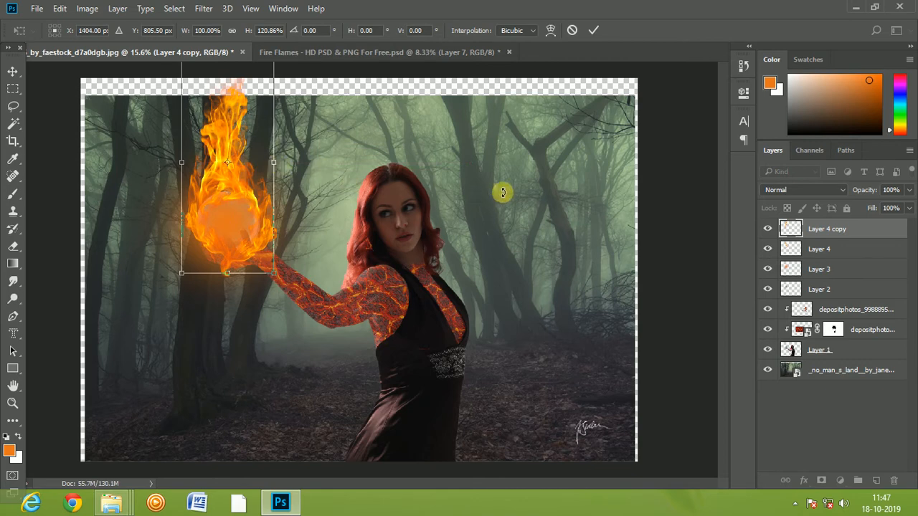
pyautogui.click(594, 29)
# Crop the canvas to remove the transparent strips along the forest image's top and sides.
pyautogui.press('ctrl')
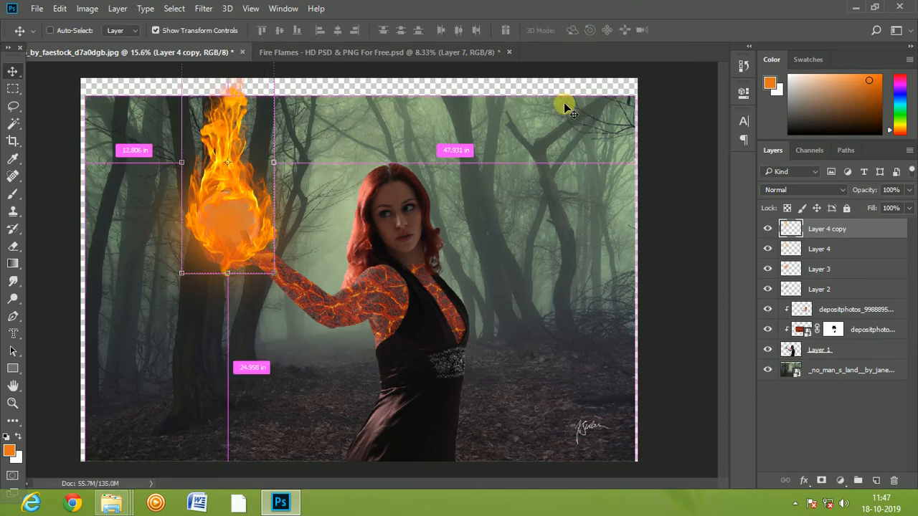
pyautogui.scroll(-1, 563, 102)
pyautogui.click(13, 141)
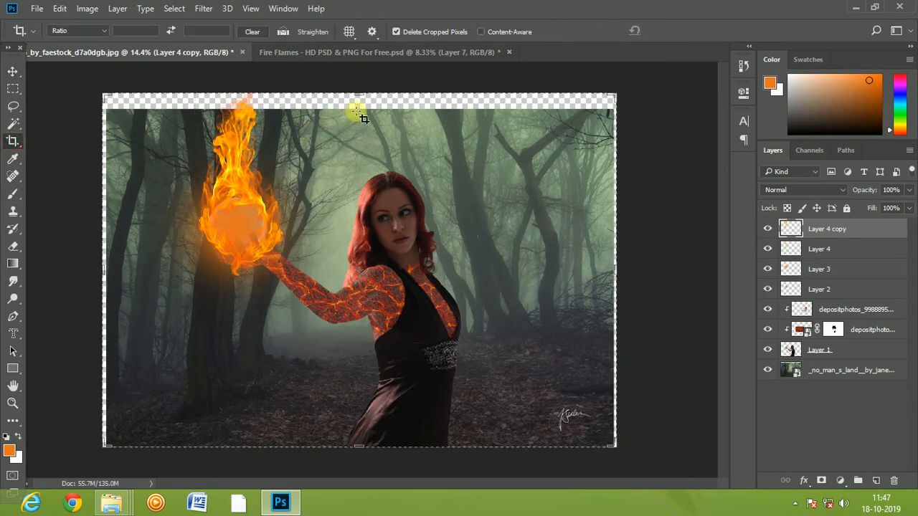
pyautogui.moveTo(361, 90); pyautogui.dragTo(362, 102)
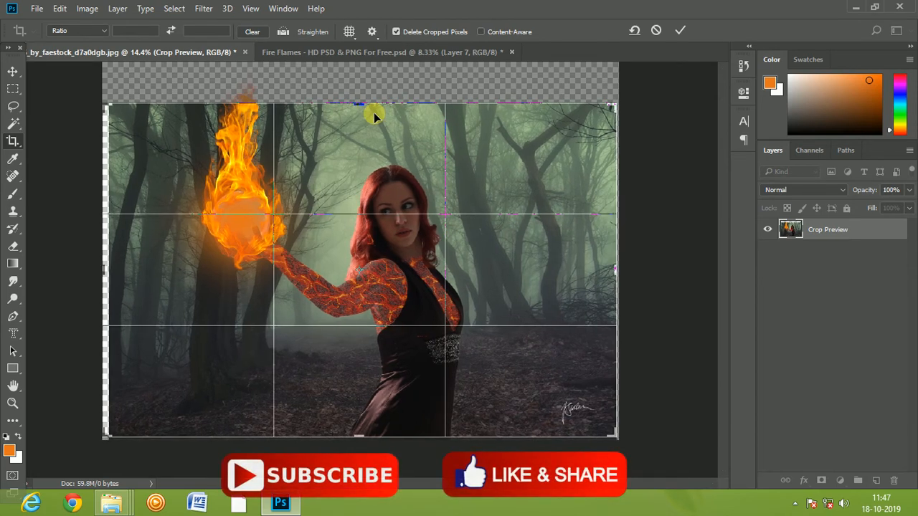
pyautogui.moveTo(101, 266); pyautogui.dragTo(106, 269)
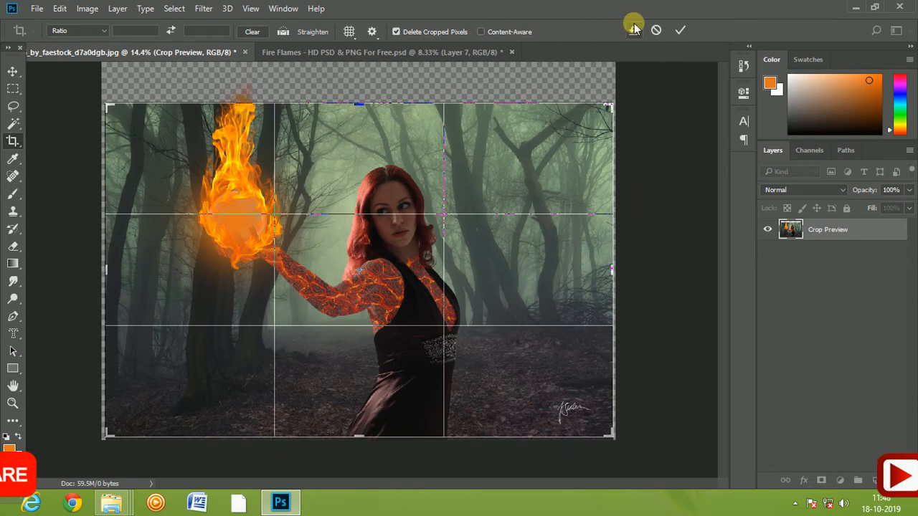
pyautogui.click(680, 30)
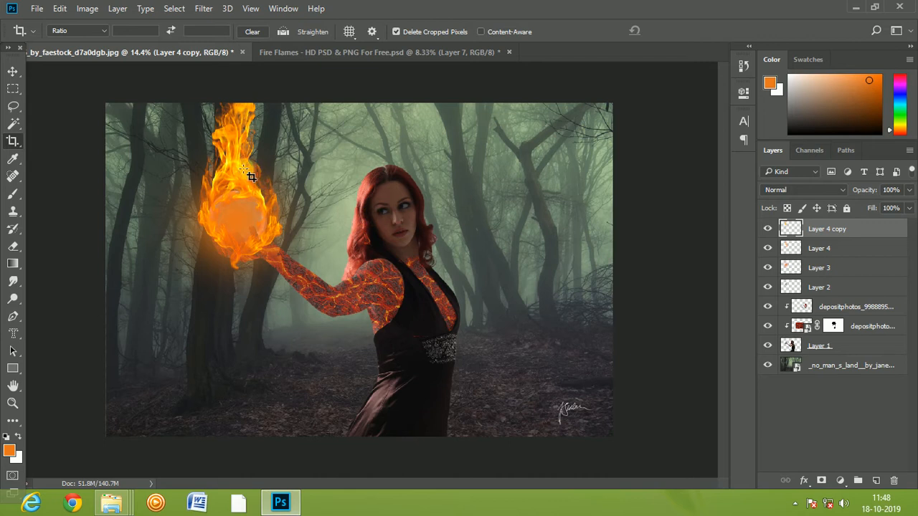
# Select Layer 4 and Layer 4 copy and merge the two flames into one layer.
pyautogui.click(11, 75)
pyautogui.click(263, 192)
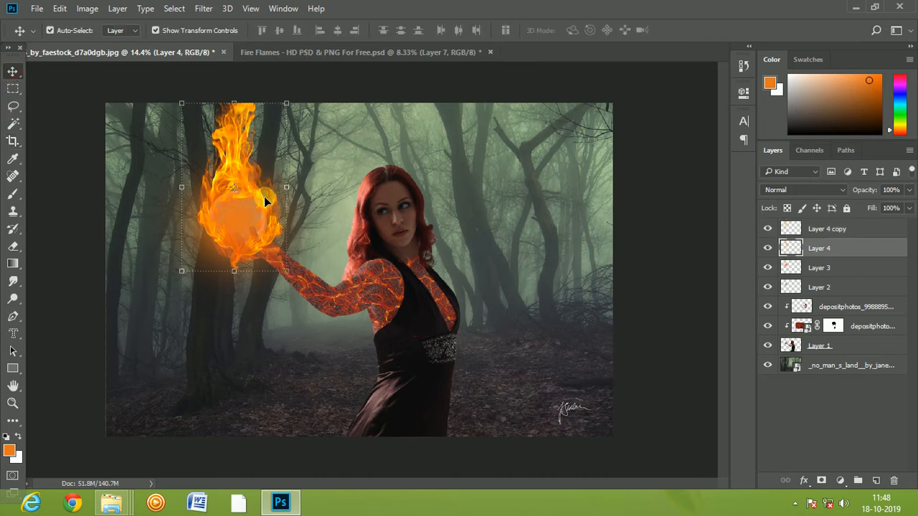
pyautogui.keyDown('shift'); pyautogui.click(842, 233); pyautogui.keyUp('shift')
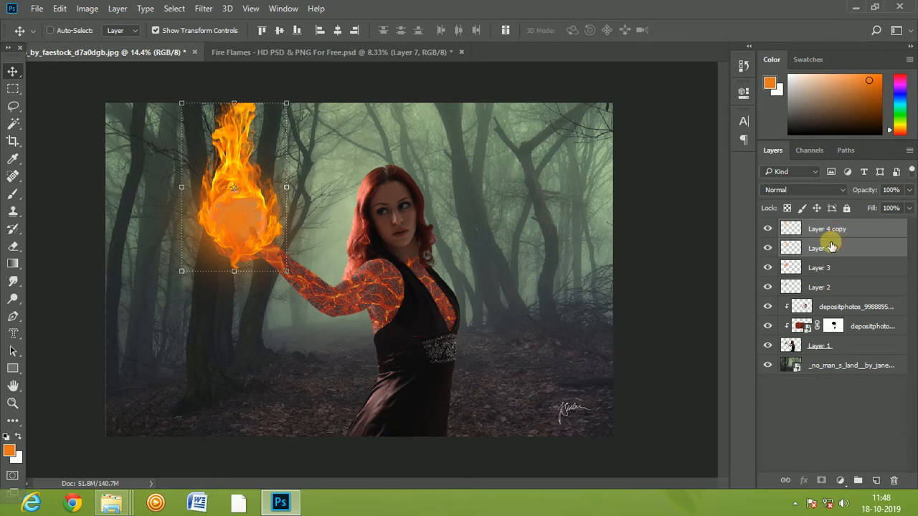
pyautogui.hotkey('ctrl', 'e')
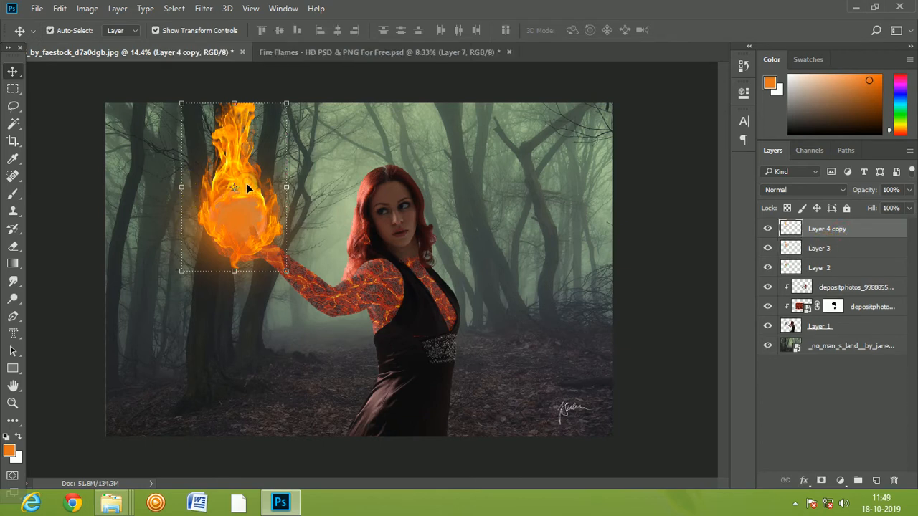
# Add a new layer above Layer 4 copy and sample a yellow-orange brush color from the flame above the ball.
pyautogui.click(105, 310)
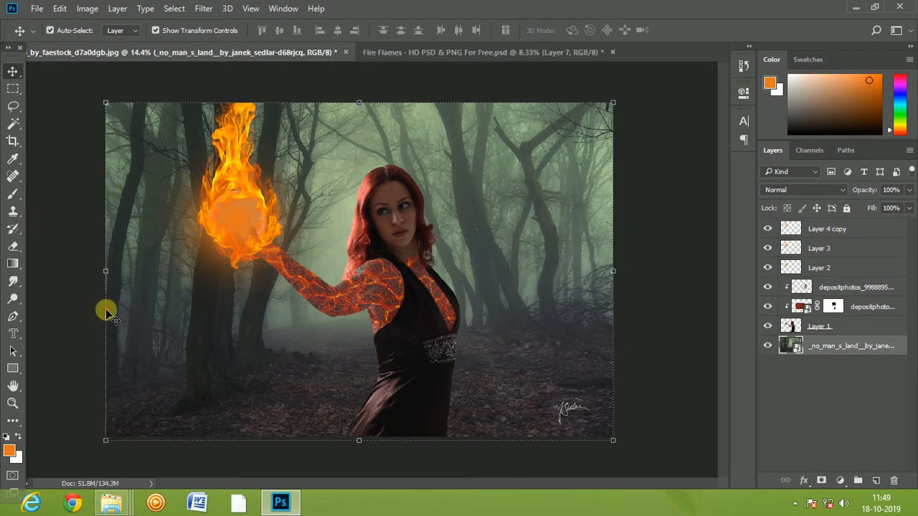
pyautogui.click(13, 194)
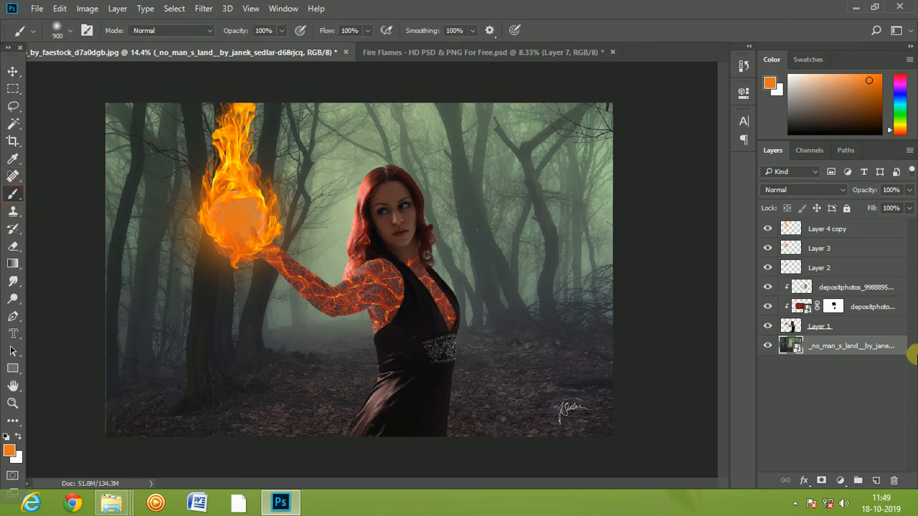
pyautogui.click(865, 230)
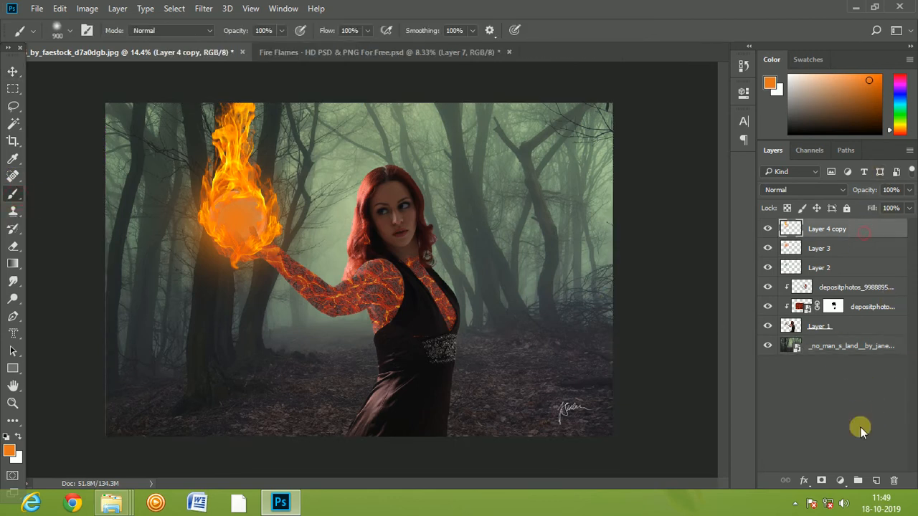
pyautogui.click(876, 481)
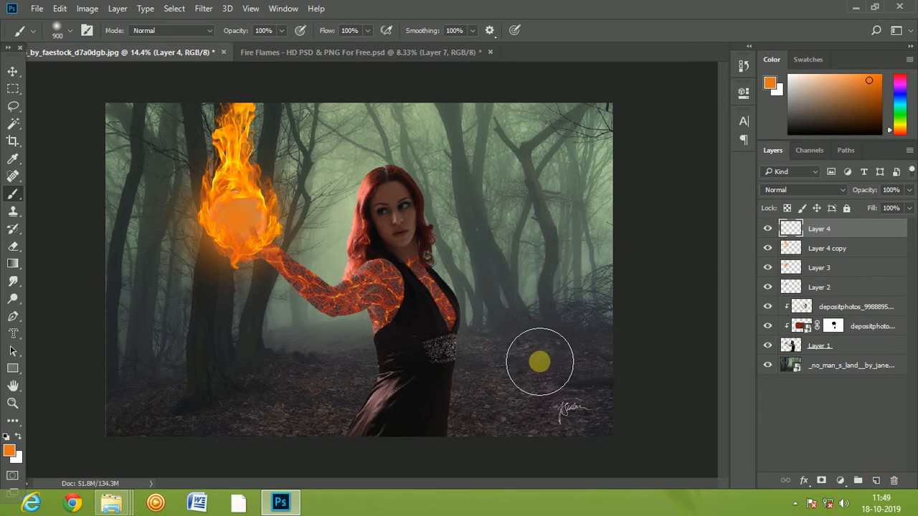
pyautogui.press('alt')
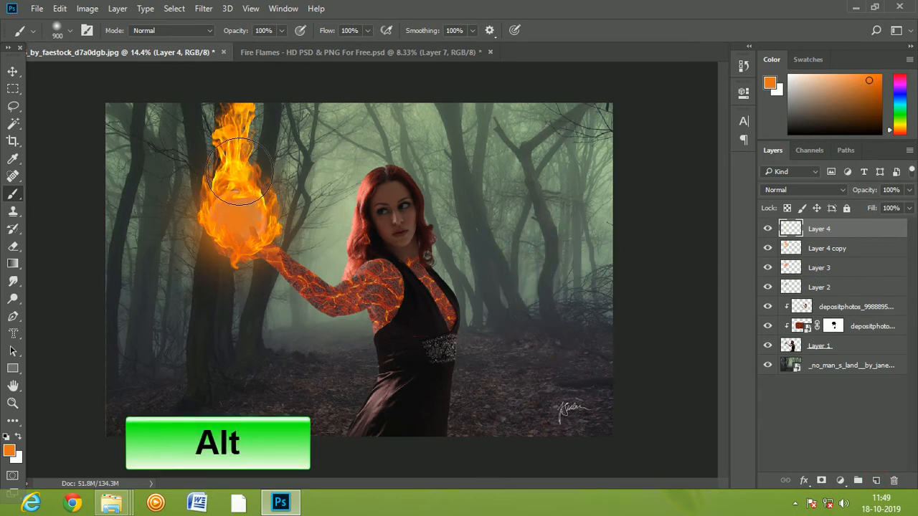
pyautogui.keyDown('alt'); pyautogui.click(239, 166); pyautogui.keyUp('alt')
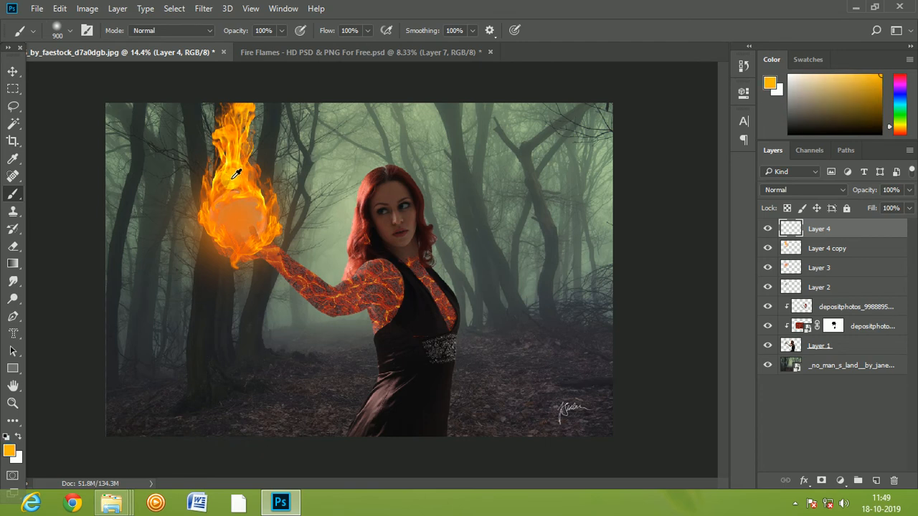
# Paint a soft yellow-orange glow between the fireball and the woman's face, enlarging the brush to 1400.
pyautogui.click(331, 195)
pyautogui.press(']')
pyautogui.press(']')
pyautogui.press(']')
pyautogui.press(']')
pyautogui.click(318, 192)
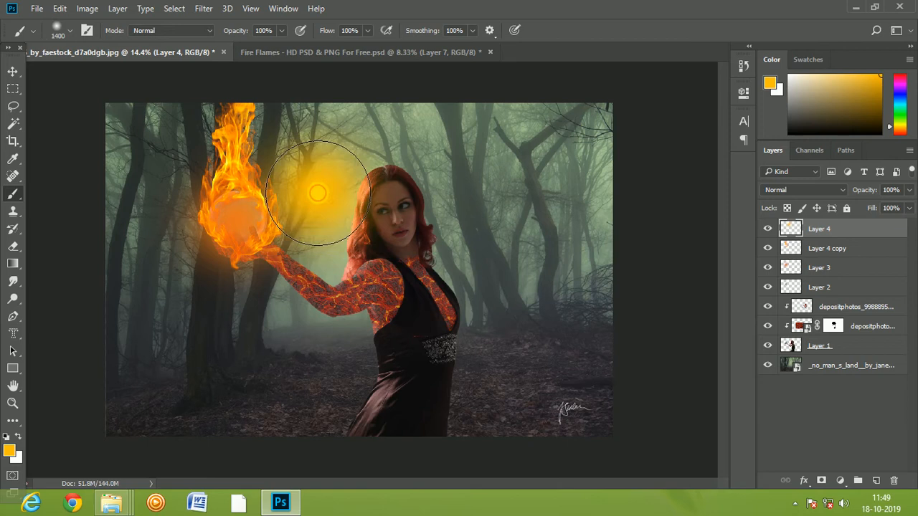
# Scale the painted glow up to 167.23% and position it between the fireball and the woman's face.
pyautogui.click(13, 71)
pyautogui.hotkey('ctrl', 't')
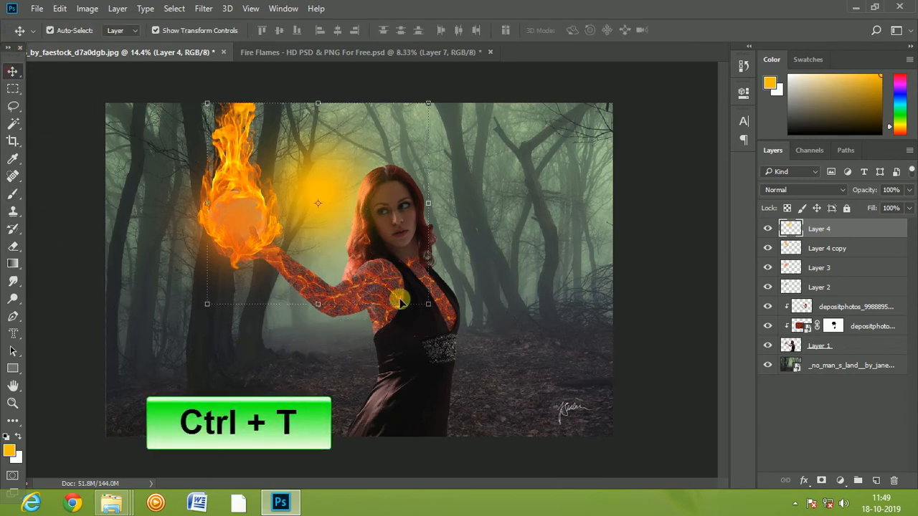
pyautogui.moveTo(426, 307); pyautogui.dragTo(518, 358)
pyautogui.moveTo(316, 169); pyautogui.dragTo(312, 186)
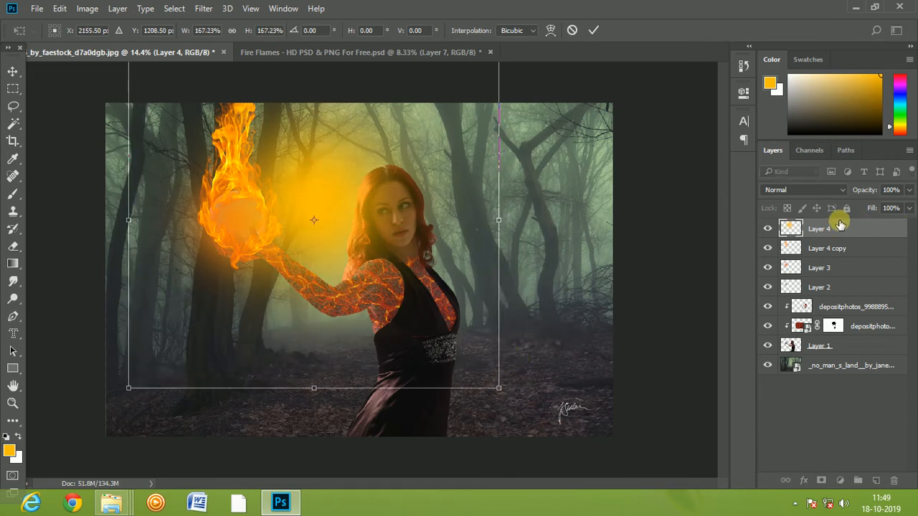
# Try several blend modes on the glow layer and set it to Lighten.
pyautogui.click(799, 190)
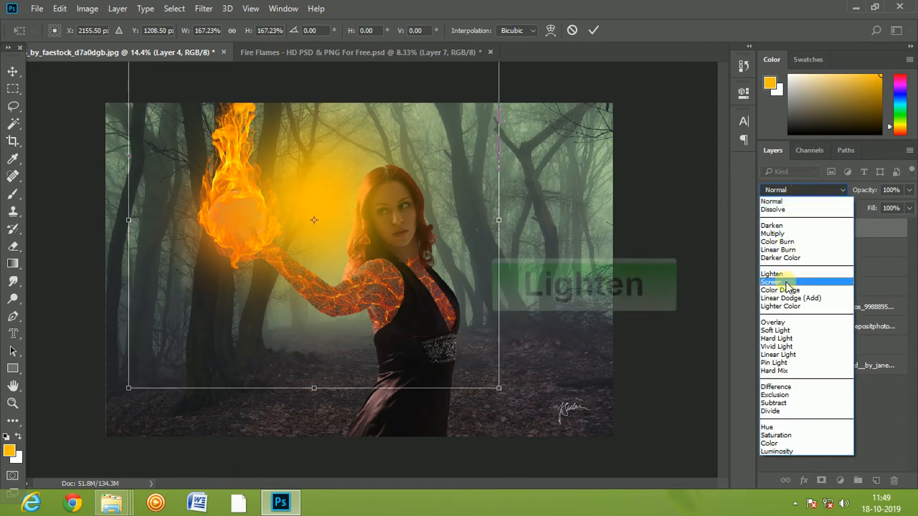
pyautogui.click(783, 234)
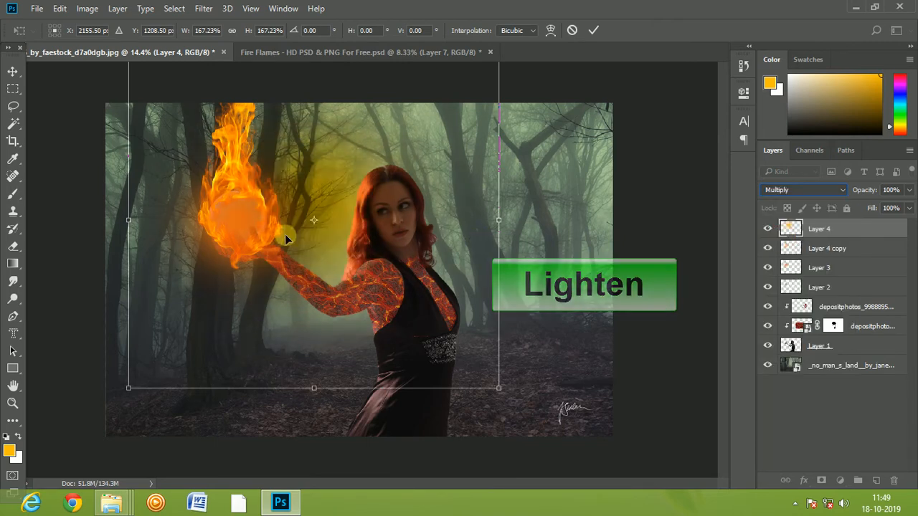
pyautogui.press('Down')
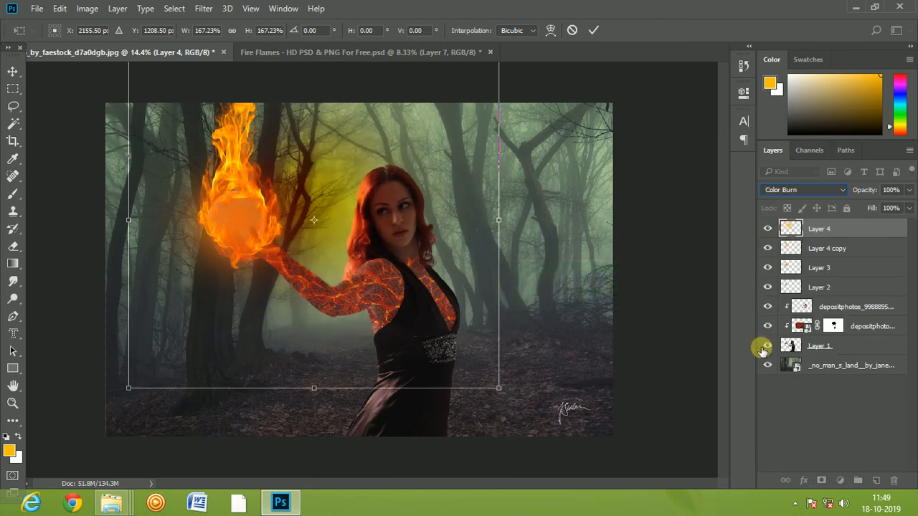
pyautogui.press('Down')
pyautogui.press('Down')
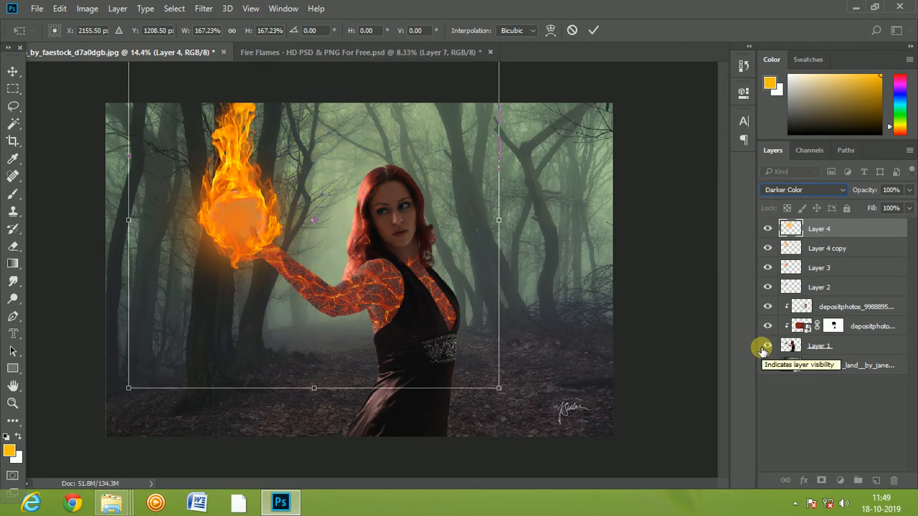
pyautogui.press('Down')
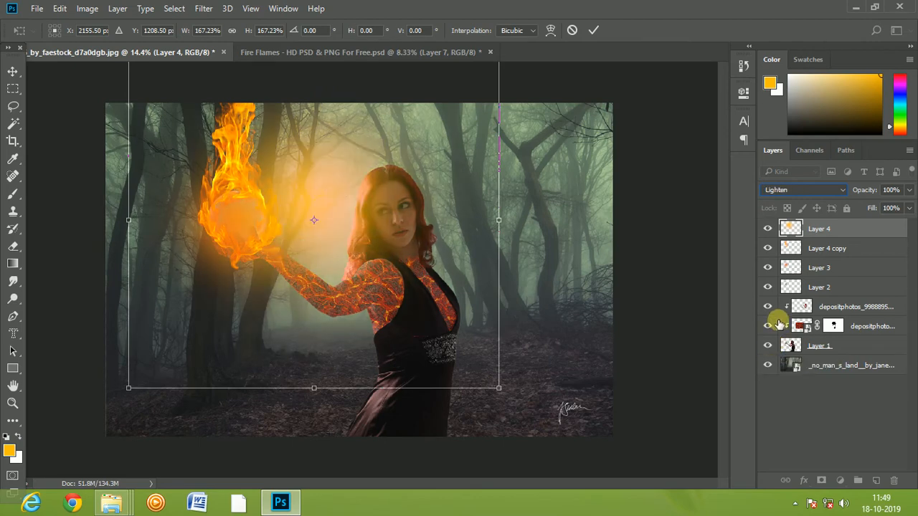
# Stretch the glow to 247.29% width and 191.53% height so it covers the fireball and the woman.
pyautogui.moveTo(311, 245); pyautogui.dragTo(328, 262)
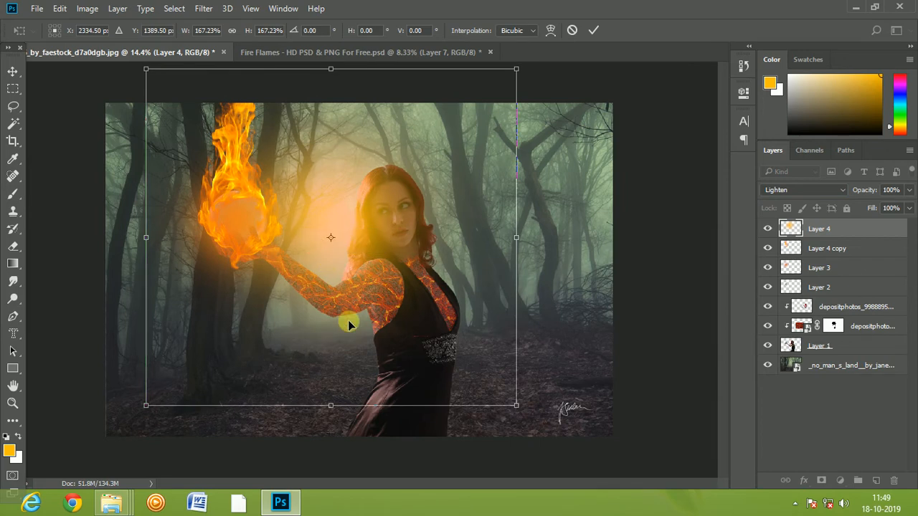
pyautogui.moveTo(148, 408); pyautogui.dragTo(82, 436)
pyautogui.moveTo(293, 258); pyautogui.dragTo(246, 224)
pyautogui.moveTo(473, 412); pyautogui.dragTo(585, 429)
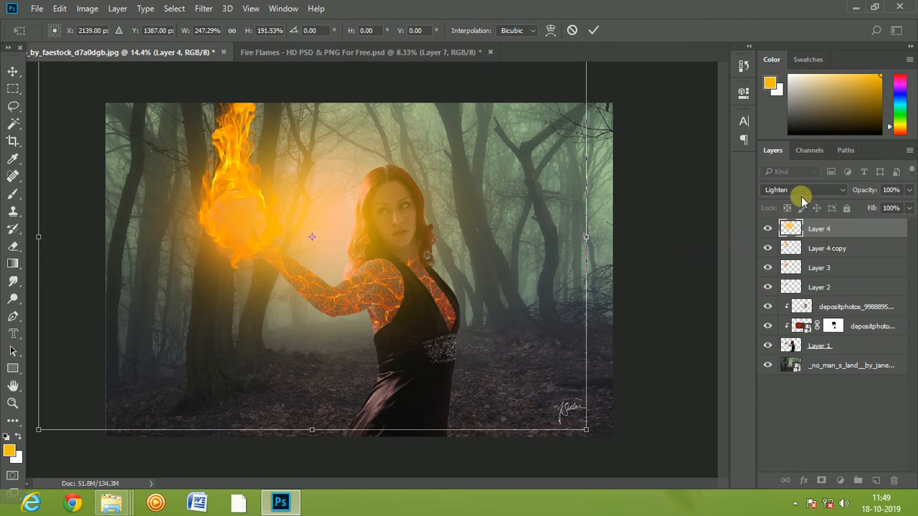
# Lower the glow layer's opacity to 78% and apply its transformation.
pyautogui.click(907, 192)
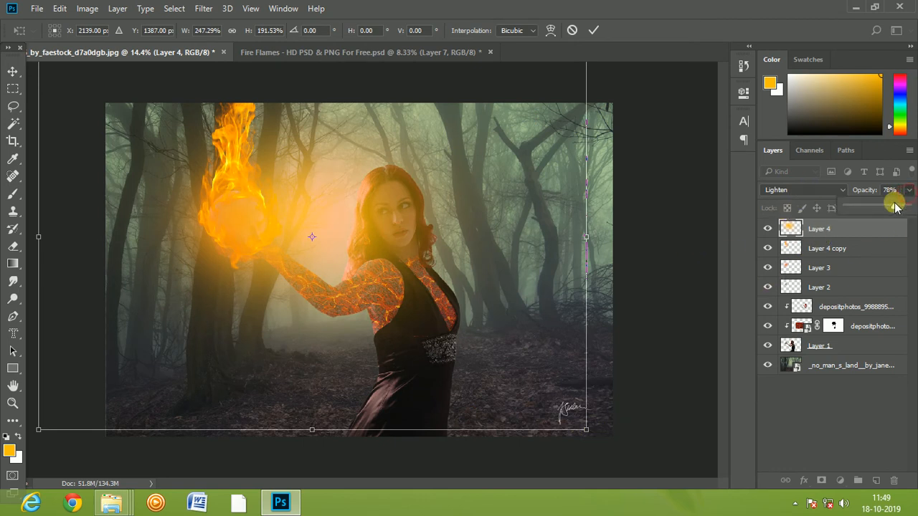
pyautogui.moveTo(895, 207); pyautogui.dragTo(890, 208)
pyautogui.click(593, 30)
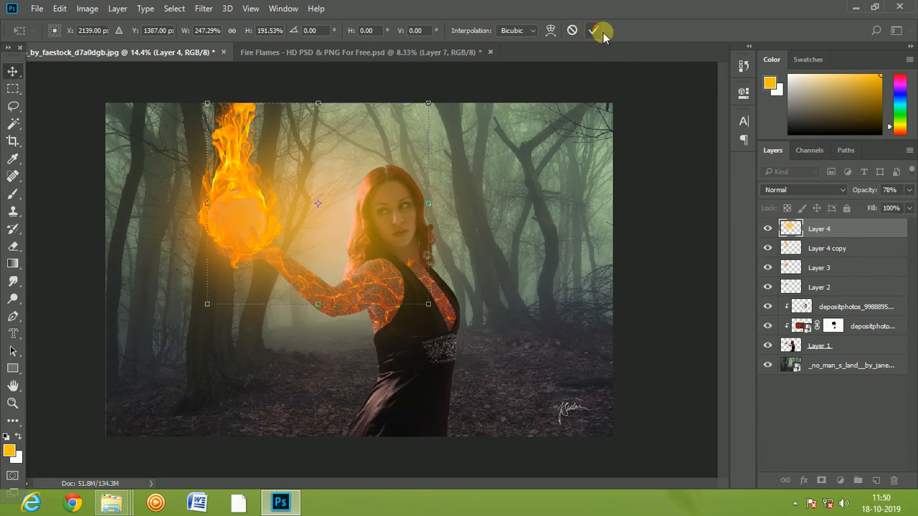
# Add a new layer directly above the forest image and paint a wide yellow-orange band across the ground behind the woman.
pyautogui.click(563, 343)
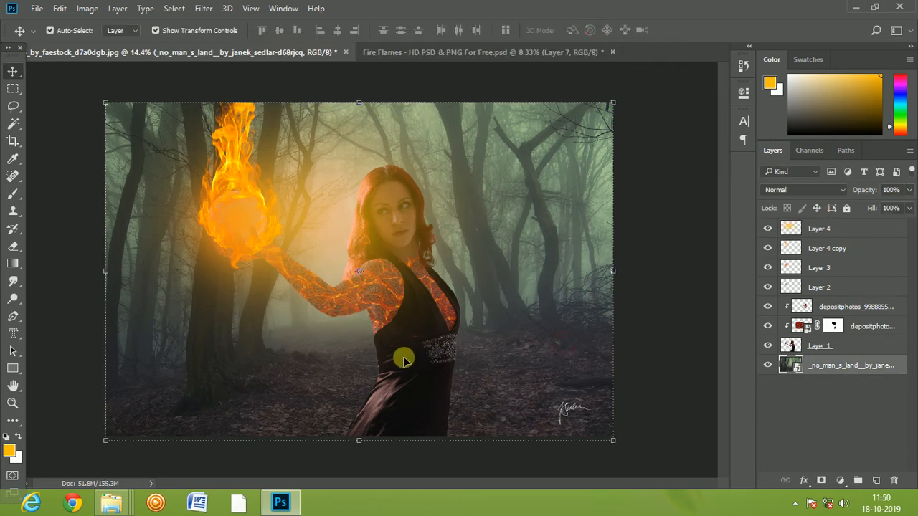
pyautogui.click(11, 196)
pyautogui.hotkey('ctrl', 'shift', 'alt', 'n')
pyautogui.moveTo(189, 379)
pyautogui.mouseDown()
pyautogui.moveTo(447, 395)
pyautogui.moveTo(609, 385)
pyautogui.moveTo(594, 391)
pyautogui.mouseUp()
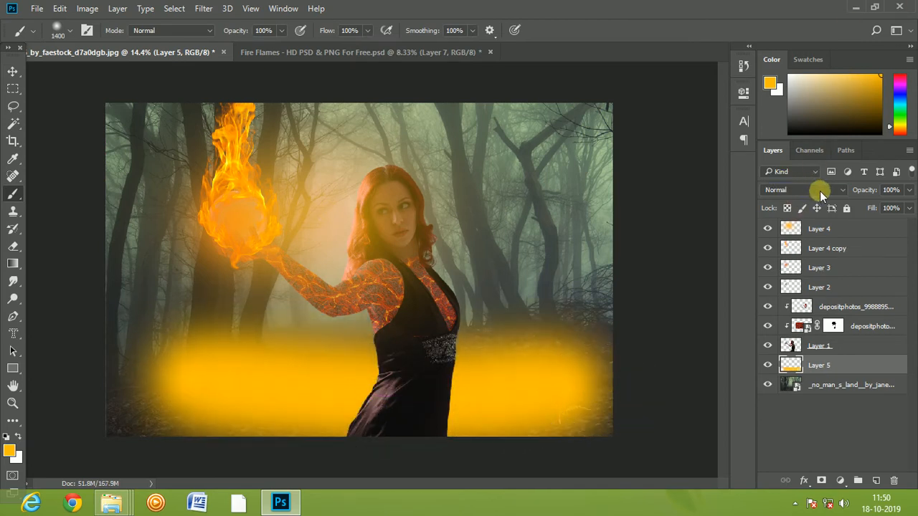
# Try several blend modes on the ground glow layer and set it to Color Dodge.
pyautogui.click(820, 191)
pyautogui.click(790, 234)
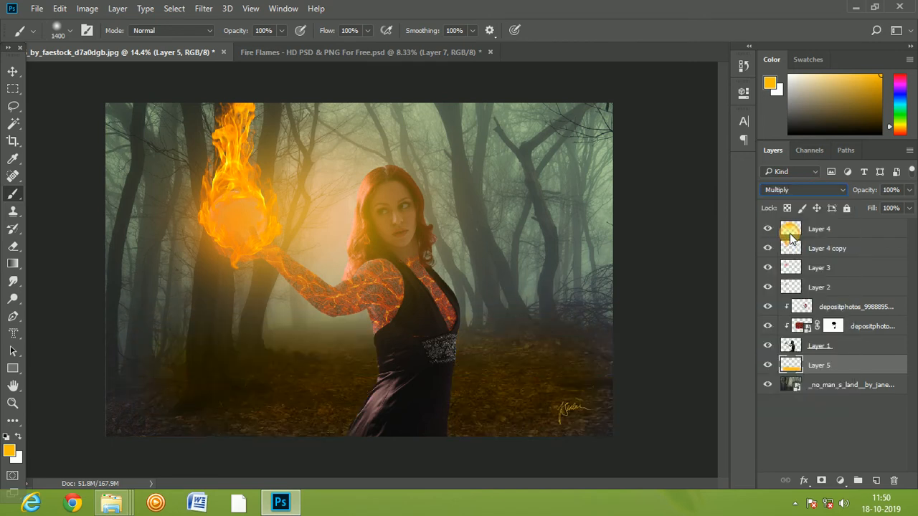
pyautogui.press('Down')
pyautogui.press('Down')
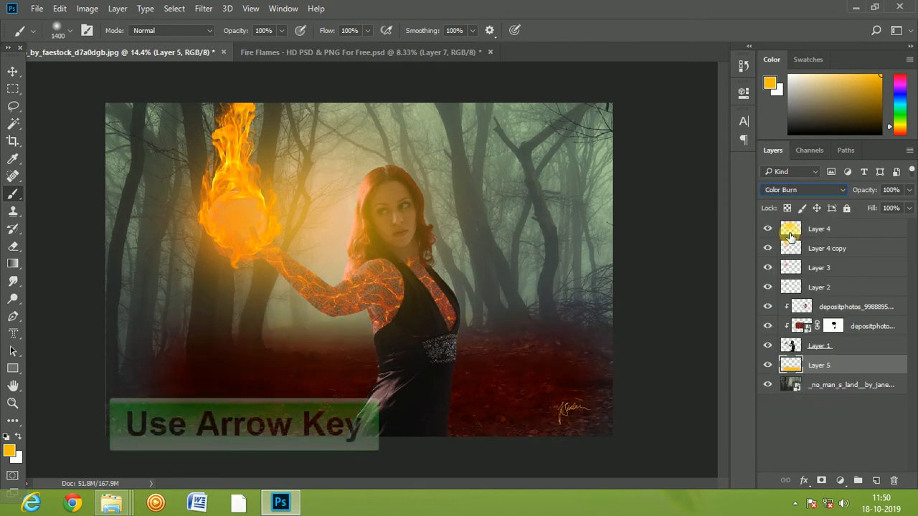
pyautogui.press('Down')
pyautogui.press('Down')
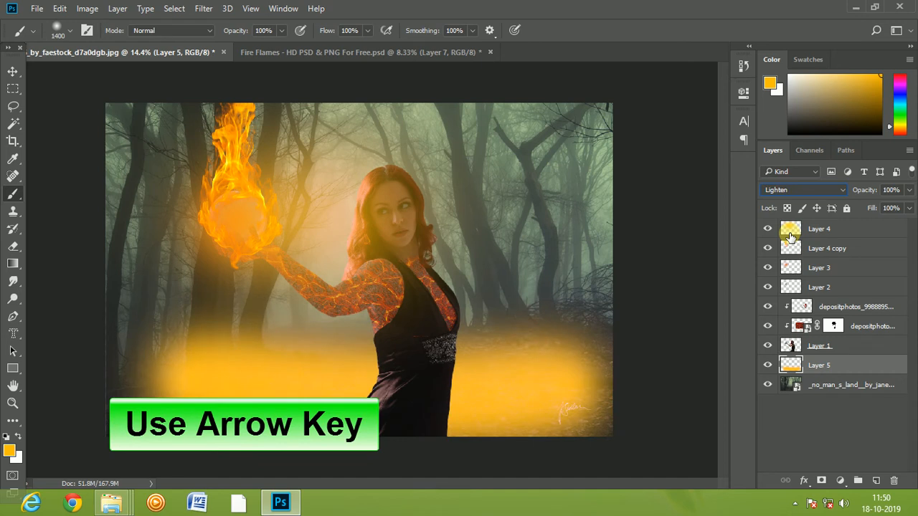
pyautogui.press('Down')
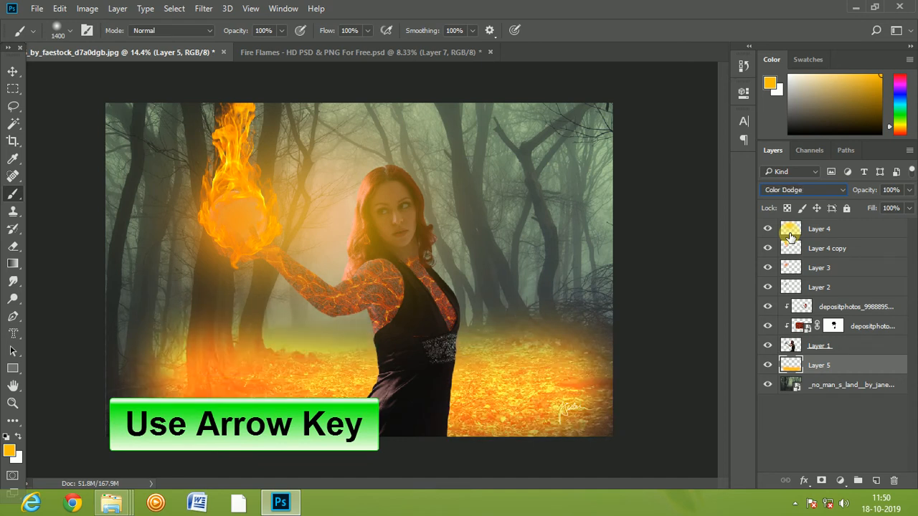
# Reduce the ground glow's opacity to 47% and move it slightly lower on the forest floor.
pyautogui.click(908, 190)
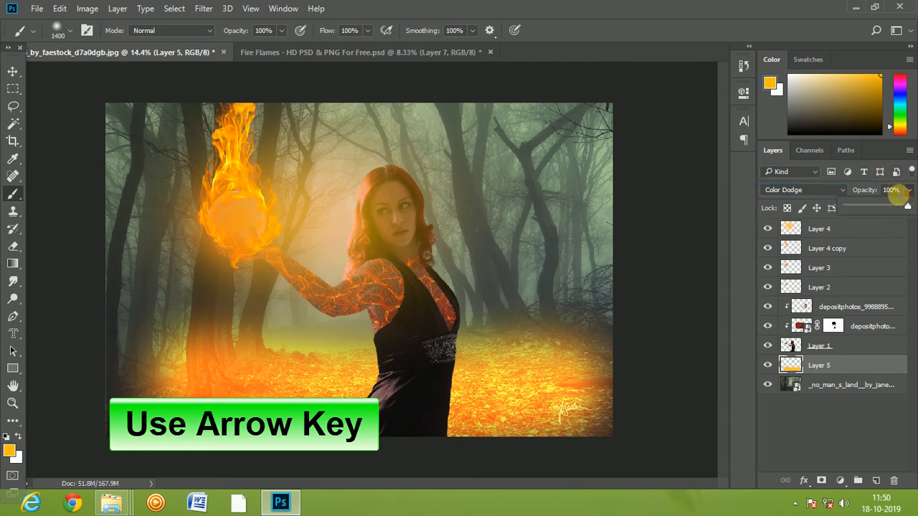
pyautogui.moveTo(892, 208); pyautogui.dragTo(871, 208)
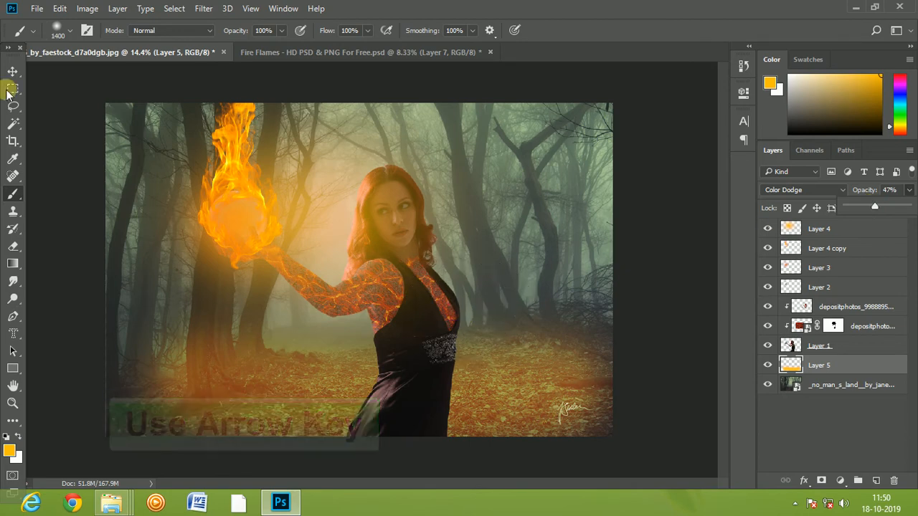
pyautogui.click(12, 72)
pyautogui.moveTo(507, 383); pyautogui.dragTo(505, 416)
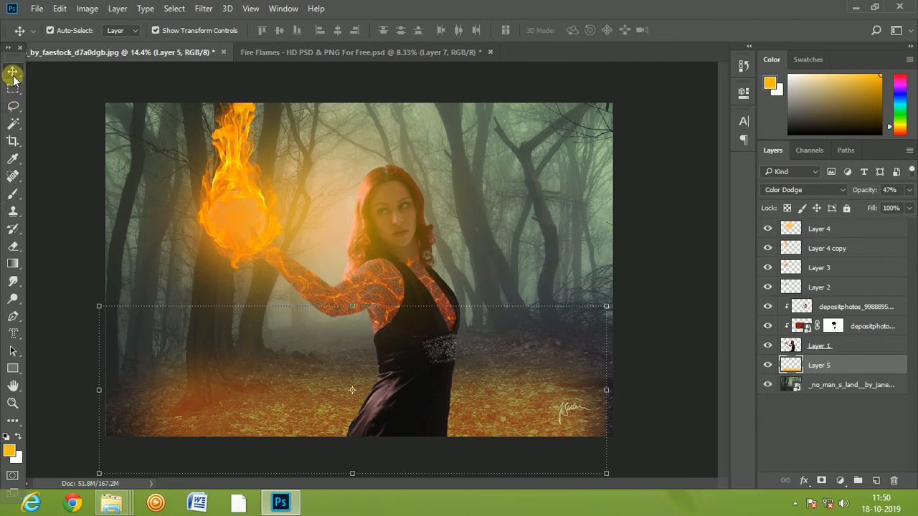
# Check the individual layers, toggle the woman's layer off and on, and examine her face and hair up close.
pyautogui.click(835, 287)
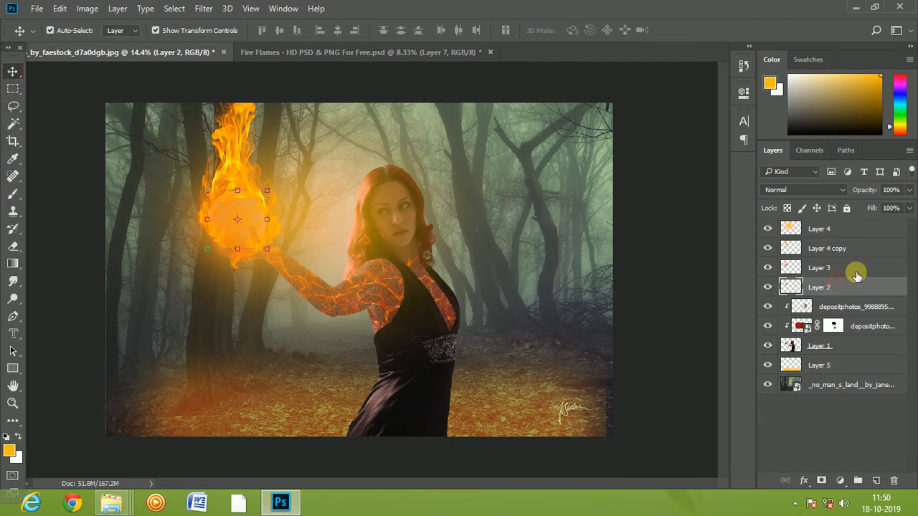
pyautogui.click(855, 270)
pyautogui.click(849, 243)
pyautogui.click(837, 230)
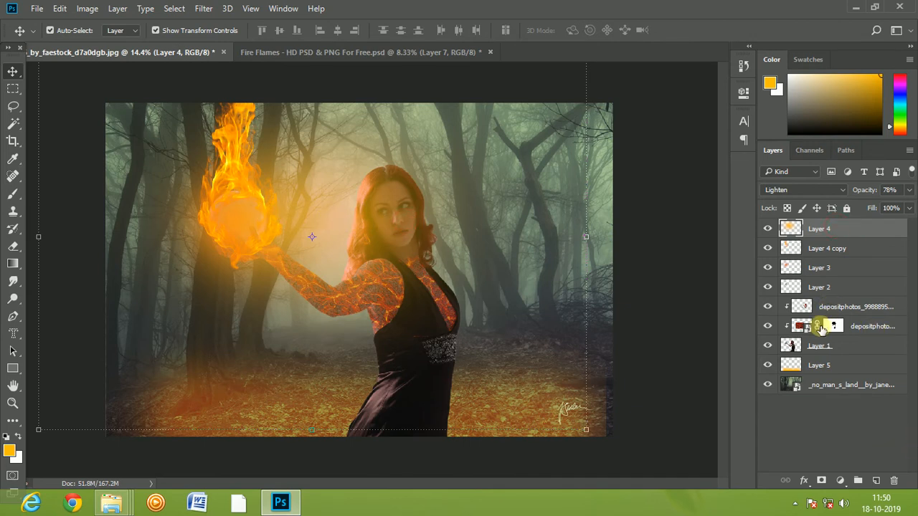
pyautogui.click(835, 368)
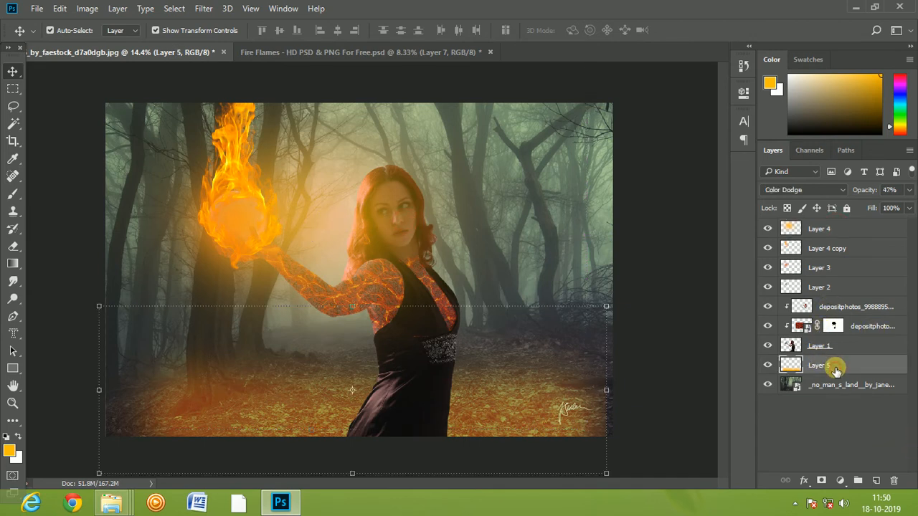
pyautogui.click(820, 348)
pyautogui.click(766, 347)
pyautogui.click(766, 347)
pyautogui.press('ctrl')
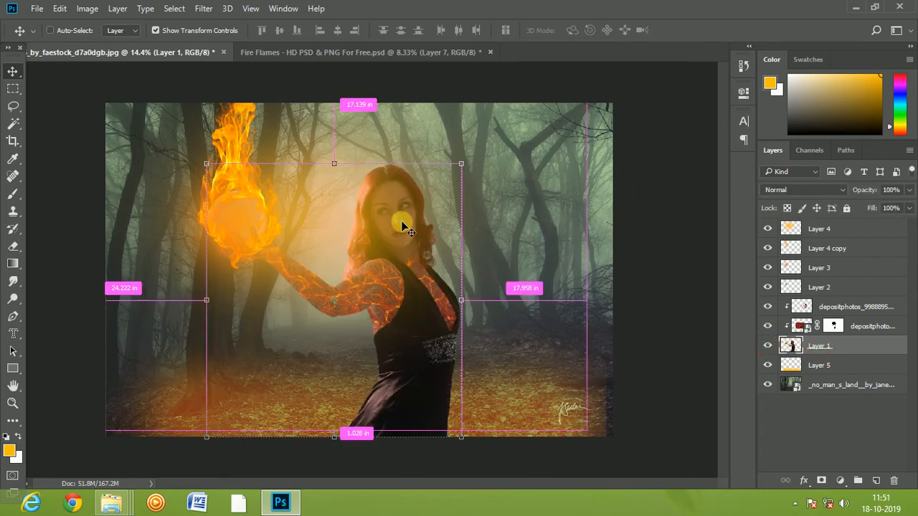
pyautogui.scroll(5, 402, 225)
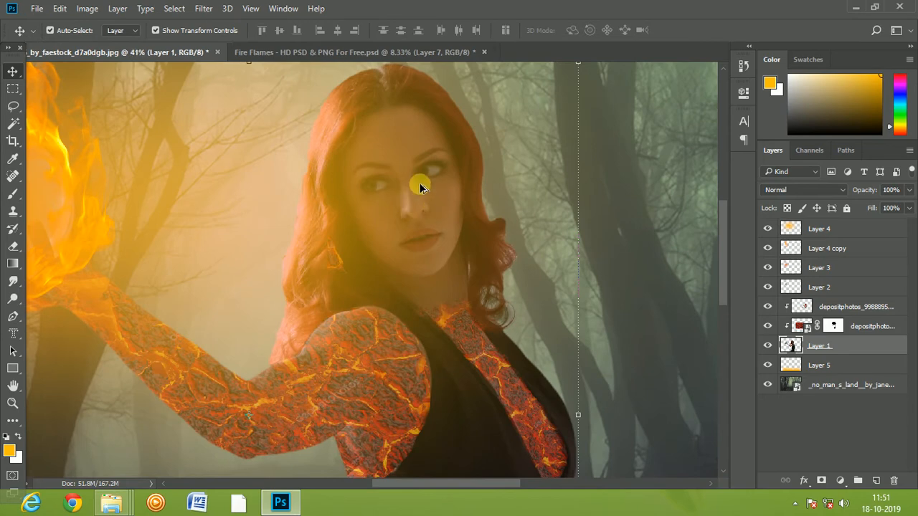
pyautogui.scroll(2, 420, 188)
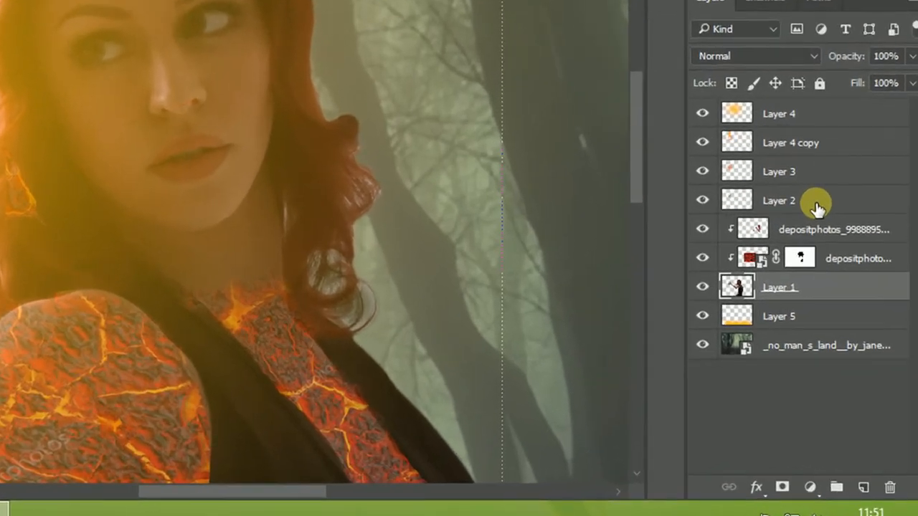
# Group Layer 2, Layer 3, Layer 4 copy and Layer 4 into one layer group.
pyautogui.click(844, 288)
pyautogui.keyDown('ctrl'); pyautogui.click(789, 152); pyautogui.keyUp('ctrl')
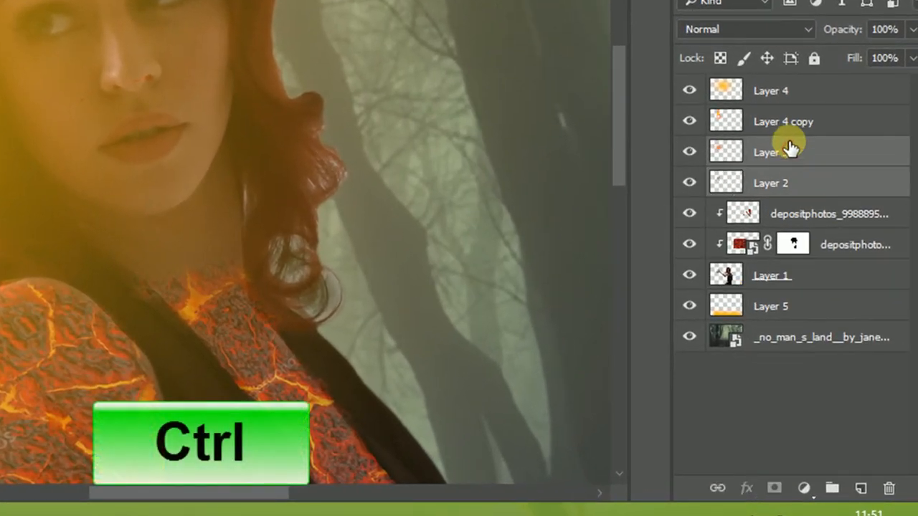
pyautogui.keyDown('ctrl'); pyautogui.click(788, 122); pyautogui.keyUp('ctrl')
pyautogui.keyDown('ctrl'); pyautogui.click(786, 91); pyautogui.keyUp('ctrl')
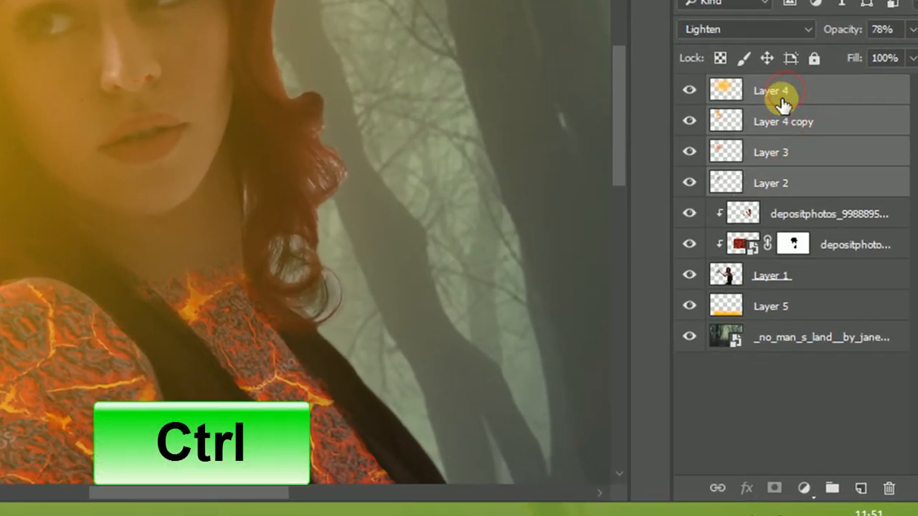
pyautogui.hotkey('ctrl', '0')
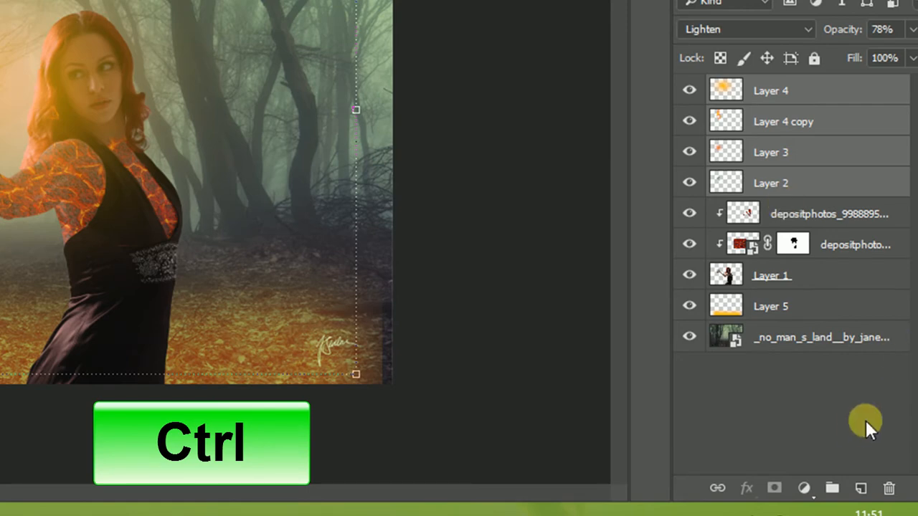
pyautogui.moveTo(806, 500); pyautogui.dragTo(831, 490)
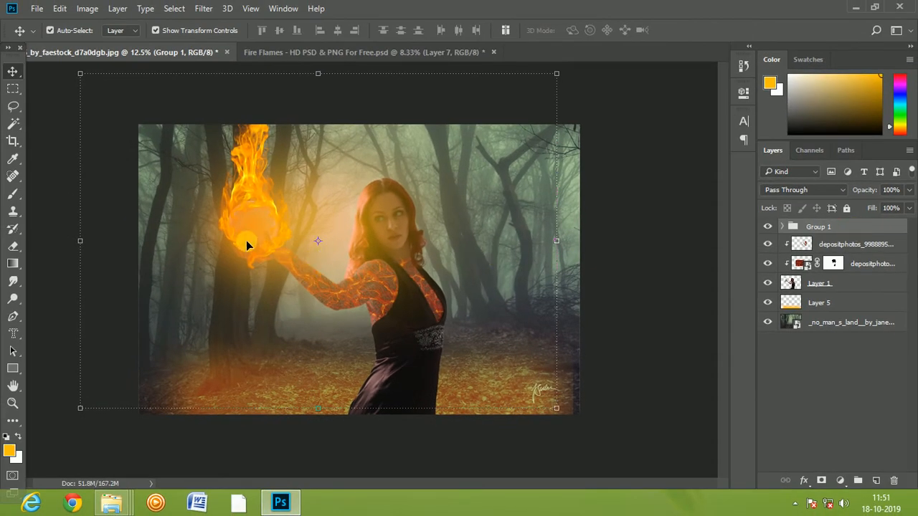
# Erase Layer 4's orange glow over the woman's face with a soft 300 px Eraser at 37% opacity.
pyautogui.click(13, 247)
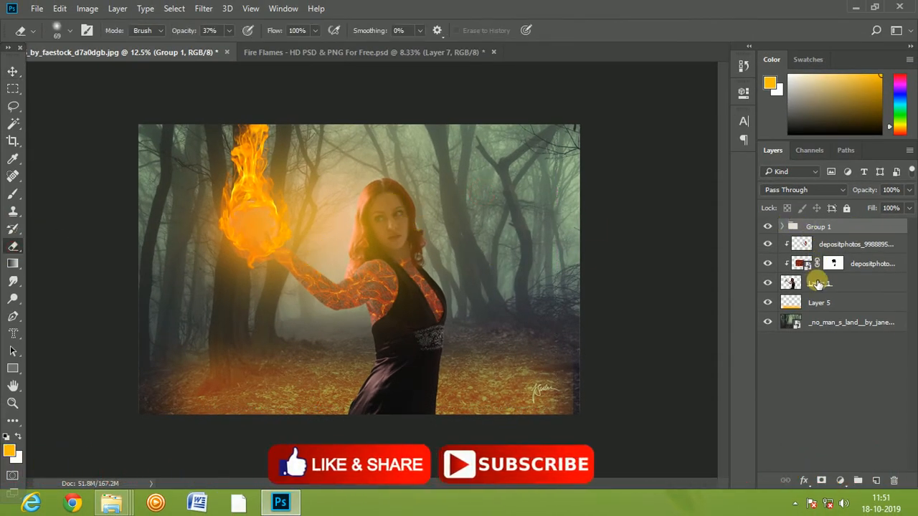
pyautogui.click(782, 226)
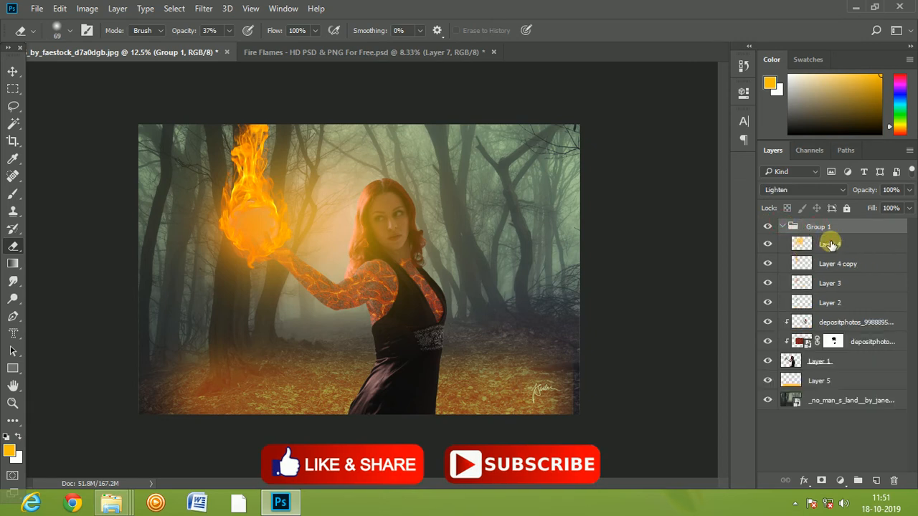
pyautogui.click(830, 245)
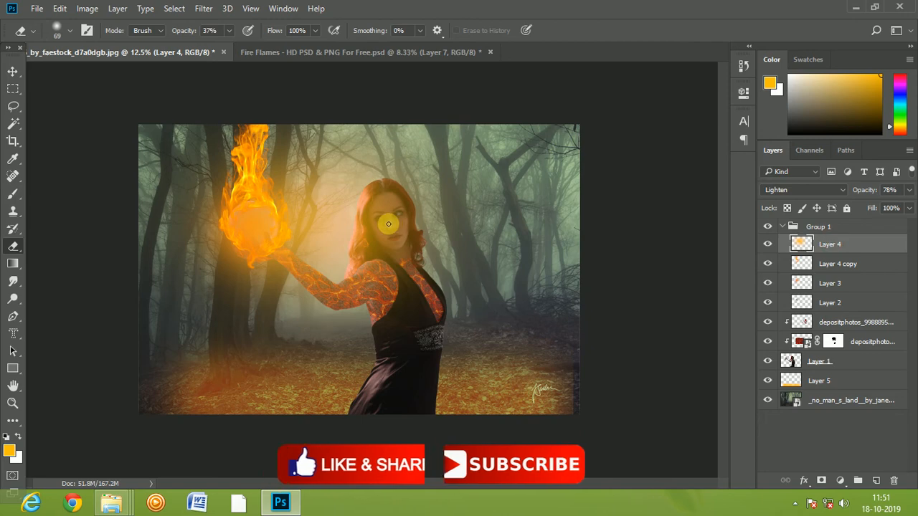
pyautogui.scroll(1, 387, 221)
pyautogui.scroll(8, 387, 221)
pyautogui.press('x')
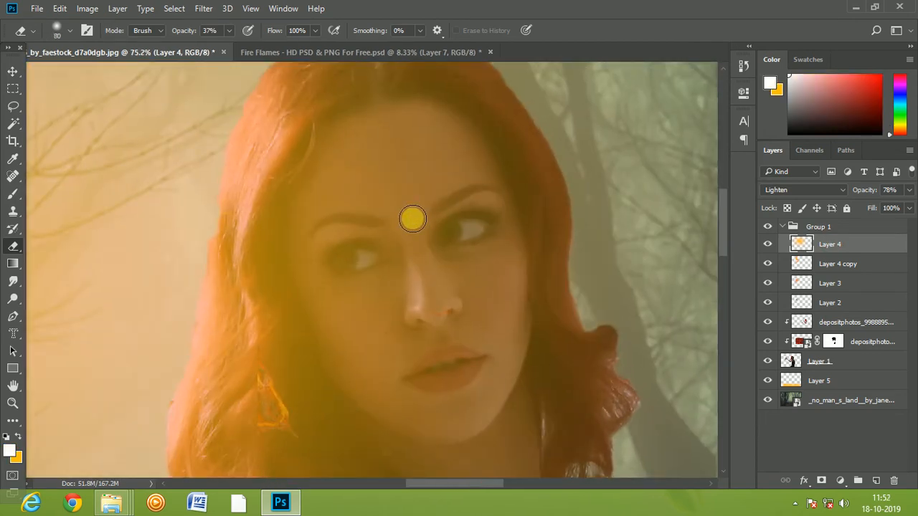
pyautogui.press(']')
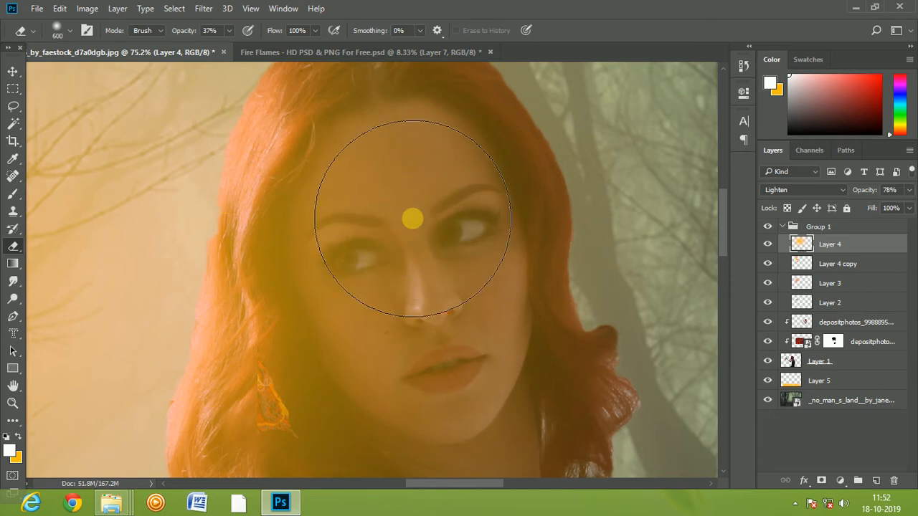
pyautogui.rightClick(414, 219)
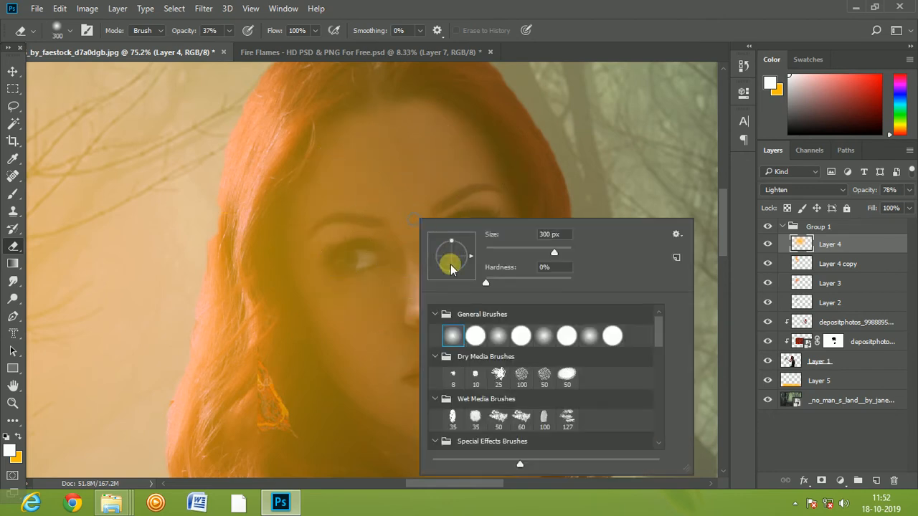
pyautogui.click(374, 226)
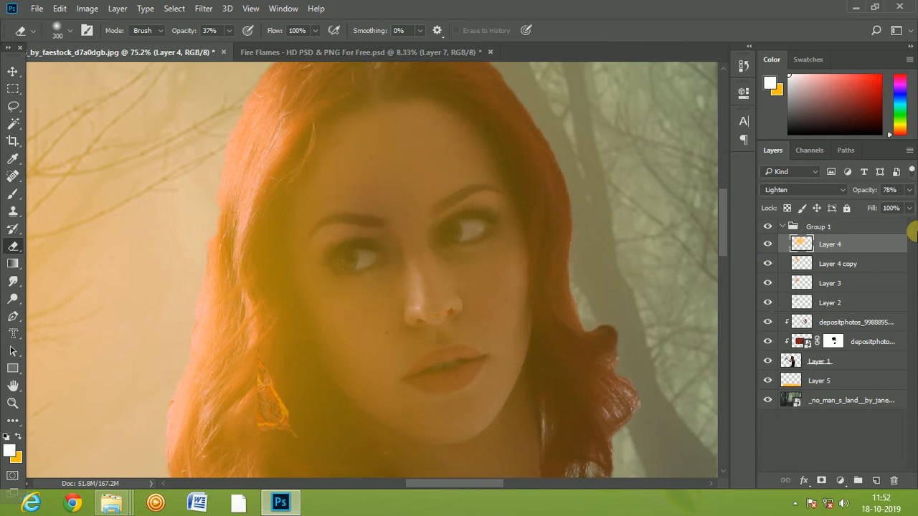
pyautogui.moveTo(304, 224)
pyautogui.mouseDown()
pyautogui.moveTo(377, 212)
pyautogui.moveTo(390, 205)
pyautogui.moveTo(384, 178)
pyautogui.moveTo(437, 201)
pyautogui.moveTo(420, 175)
pyautogui.moveTo(379, 170)
pyautogui.moveTo(344, 241)
pyautogui.moveTo(381, 356)
pyautogui.moveTo(447, 383)
pyautogui.moveTo(465, 363)
pyautogui.moveTo(467, 264)
pyautogui.moveTo(438, 178)
pyautogui.moveTo(407, 157)
pyautogui.moveTo(383, 296)
pyautogui.mouseUp()
# Erase the glow on Layer 4 copy from the woman's forehead down to her mouth and chin.
pyautogui.click(856, 275)
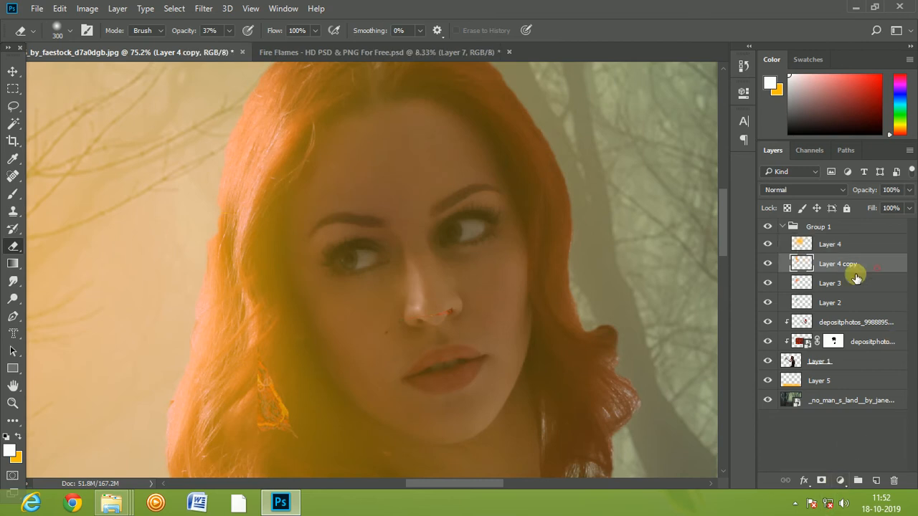
pyautogui.moveTo(388, 165)
pyautogui.mouseDown()
pyautogui.moveTo(359, 194)
pyautogui.moveTo(358, 258)
pyautogui.moveTo(395, 349)
pyautogui.moveTo(441, 363)
pyautogui.moveTo(471, 321)
pyautogui.moveTo(472, 225)
pyautogui.moveTo(451, 185)
pyautogui.moveTo(412, 163)
pyautogui.moveTo(371, 174)
pyautogui.moveTo(328, 237)
pyautogui.moveTo(334, 310)
pyautogui.moveTo(392, 359)
pyautogui.moveTo(475, 381)
pyautogui.mouseUp()
pyautogui.scroll(-3, 483, 377)
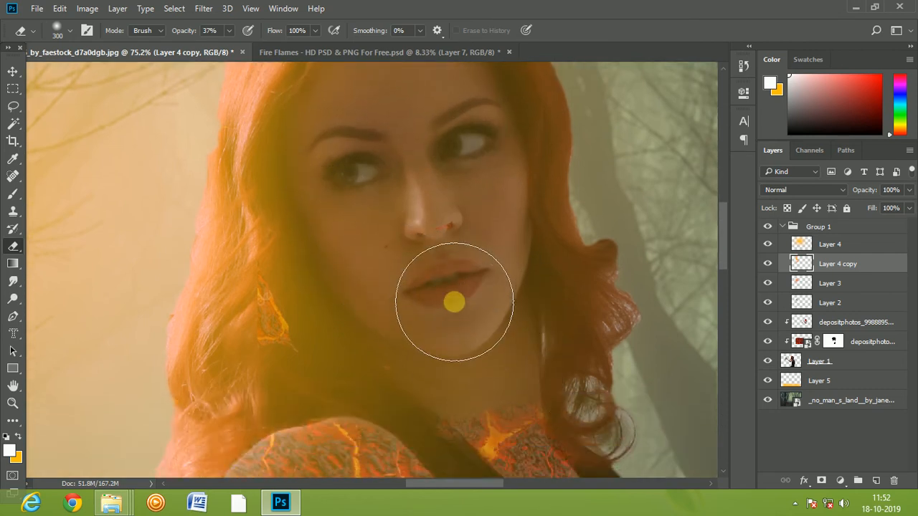
pyautogui.moveTo(450, 340)
pyautogui.mouseDown()
pyautogui.moveTo(485, 352)
pyautogui.moveTo(497, 314)
pyautogui.moveTo(492, 357)
pyautogui.moveTo(443, 328)
pyautogui.moveTo(419, 297)
pyautogui.mouseUp()
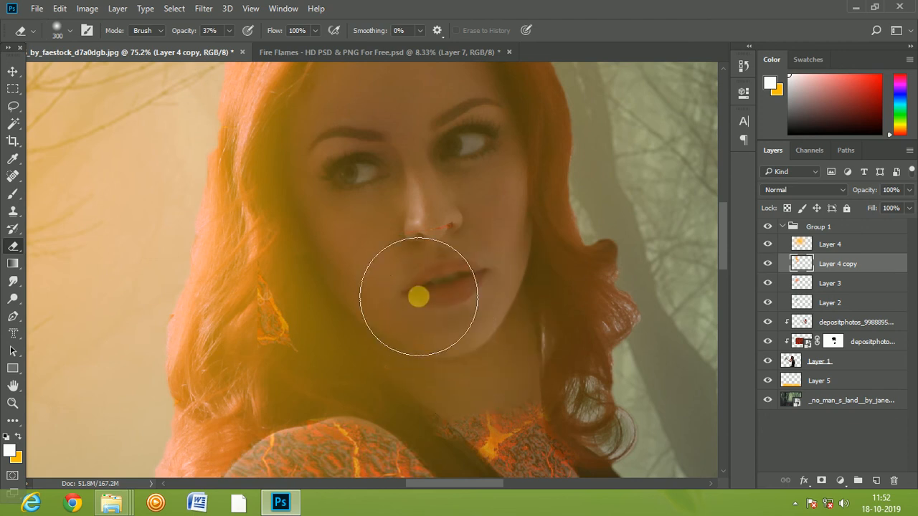
# Erase more of Layer 4's glow across the woman's eyes, cheeks, mouth and chin.
pyautogui.click(832, 244)
pyautogui.moveTo(414, 266)
pyautogui.mouseDown()
pyautogui.moveTo(454, 333)
pyautogui.moveTo(497, 349)
pyautogui.moveTo(506, 307)
pyautogui.moveTo(484, 351)
pyautogui.moveTo(466, 352)
pyautogui.moveTo(430, 267)
pyautogui.moveTo(379, 210)
pyautogui.moveTo(379, 270)
pyautogui.moveTo(391, 283)
pyautogui.moveTo(350, 161)
pyautogui.moveTo(418, 96)
pyautogui.moveTo(452, 162)
pyautogui.mouseUp()
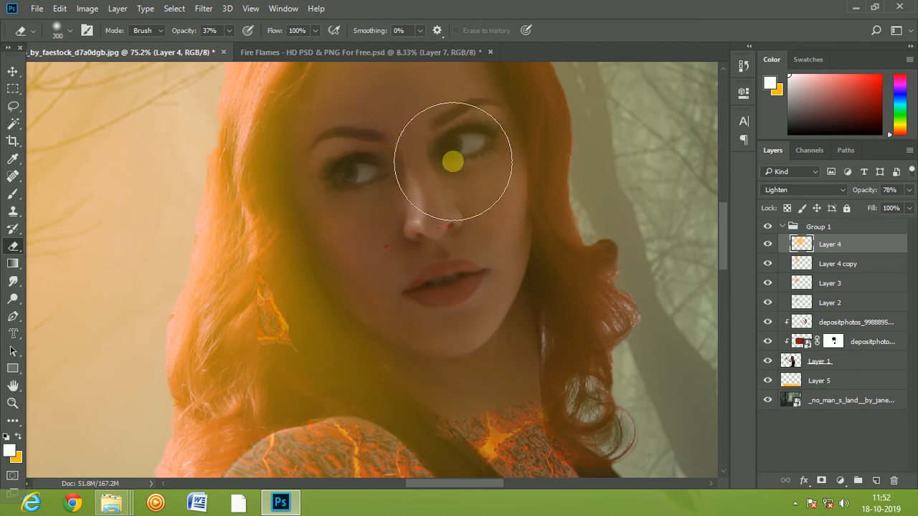
pyautogui.scroll(5, 452, 162)
pyautogui.moveTo(362, 175)
pyautogui.mouseDown()
pyautogui.moveTo(404, 146)
pyautogui.moveTo(445, 162)
pyautogui.moveTo(464, 187)
pyautogui.moveTo(474, 250)
pyautogui.moveTo(475, 375)
pyautogui.mouseUp()
pyautogui.scroll(-2, 474, 369)
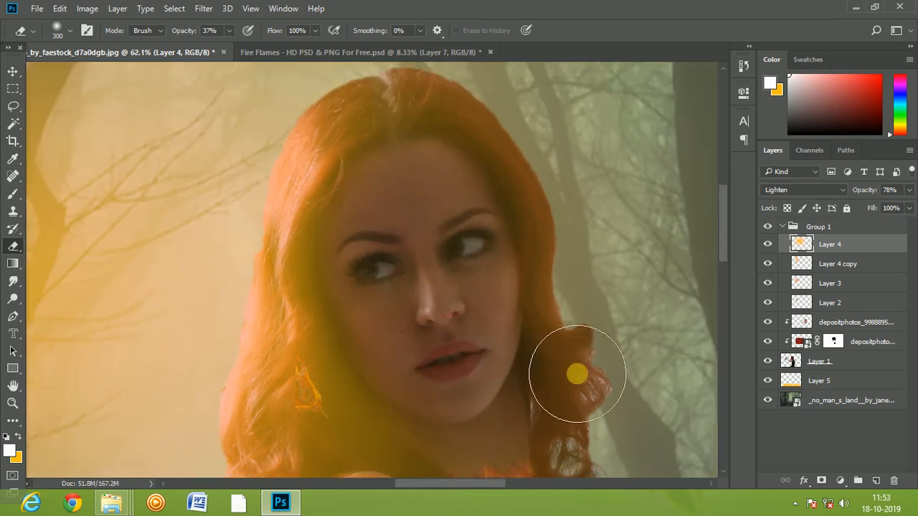
# Erase Layer 3's colour over the woman's forehead and around her mouth and chin.
pyautogui.click(844, 291)
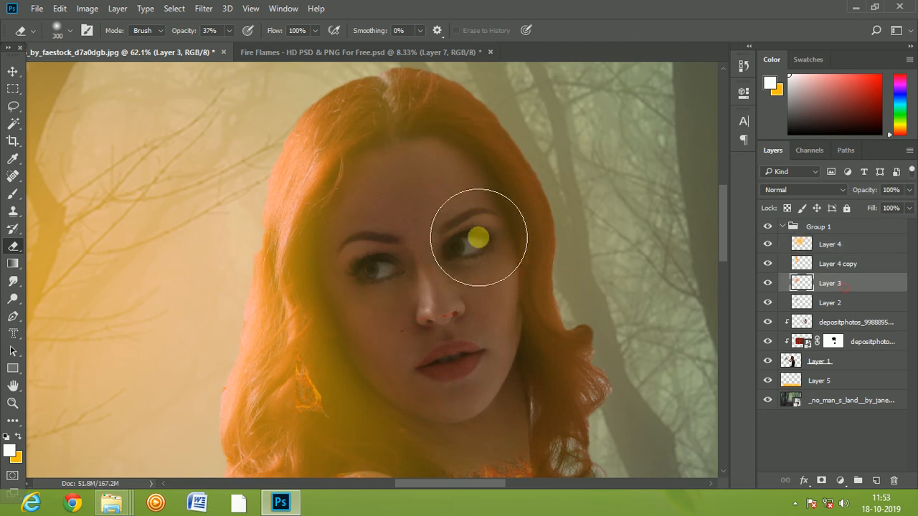
pyautogui.click(413, 189)
pyautogui.moveTo(387, 374)
pyautogui.mouseDown()
pyautogui.moveTo(449, 392)
pyautogui.moveTo(423, 229)
pyautogui.moveTo(432, 182)
pyautogui.moveTo(493, 300)
pyautogui.moveTo(451, 380)
pyautogui.moveTo(490, 371)
pyautogui.mouseUp()
pyautogui.moveTo(658, 320)
pyautogui.mouseDown()
pyautogui.moveTo(428, 410)
pyautogui.moveTo(476, 427)
pyautogui.moveTo(911, 242)
pyautogui.mouseUp()
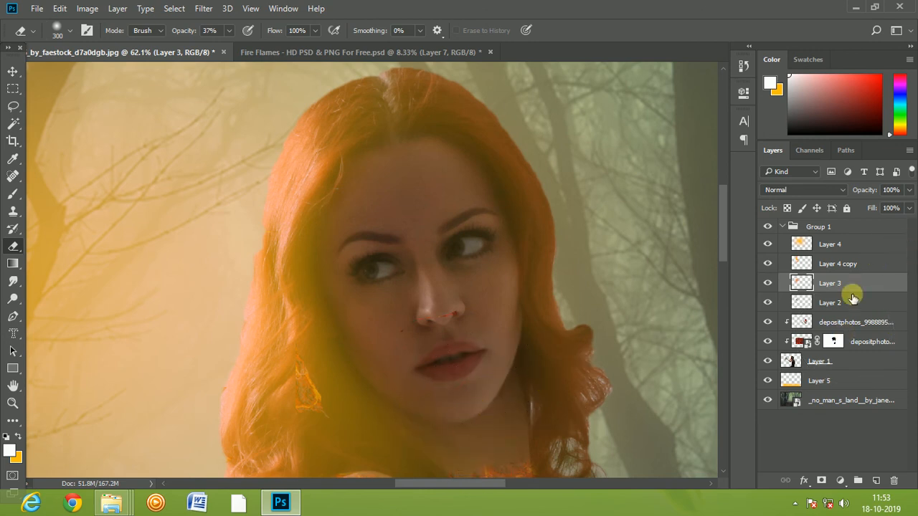
# Erase Layer 2's content over the woman's forehead, cheek and chin.
pyautogui.click(831, 303)
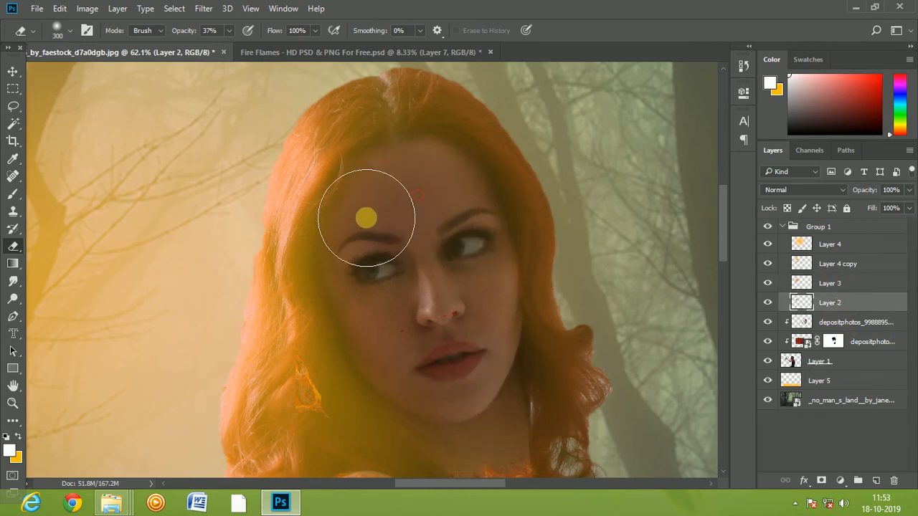
pyautogui.moveTo(406, 363); pyautogui.dragTo(464, 406)
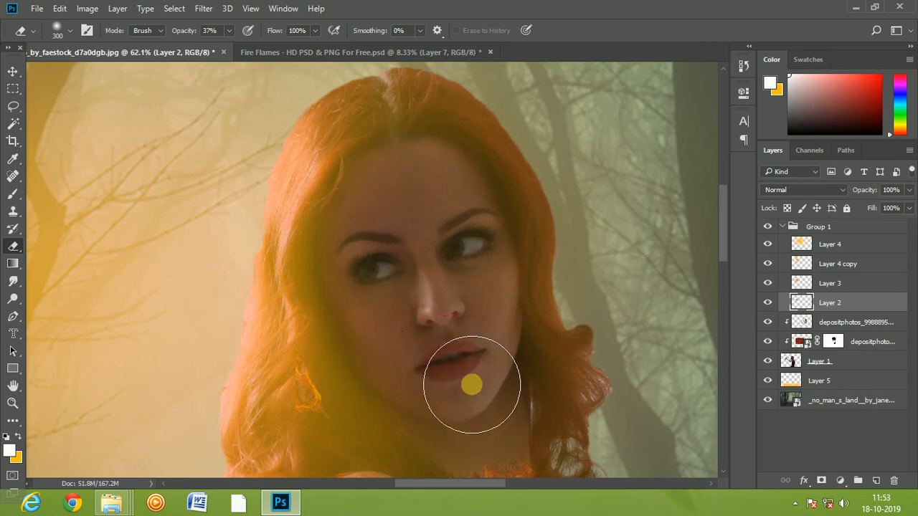
pyautogui.click(421, 187)
pyautogui.moveTo(475, 323)
pyautogui.mouseDown()
pyautogui.moveTo(487, 360)
pyautogui.moveTo(473, 383)
pyautogui.mouseUp()
# Erase the upper clipped lava texture layer over the far side of the woman's face.
pyautogui.click(853, 322)
pyautogui.moveTo(478, 191)
pyautogui.mouseDown()
pyautogui.moveTo(400, 200)
pyautogui.moveTo(482, 362)
pyautogui.moveTo(479, 330)
pyautogui.mouseUp()
pyautogui.scroll(-4, 479, 331)
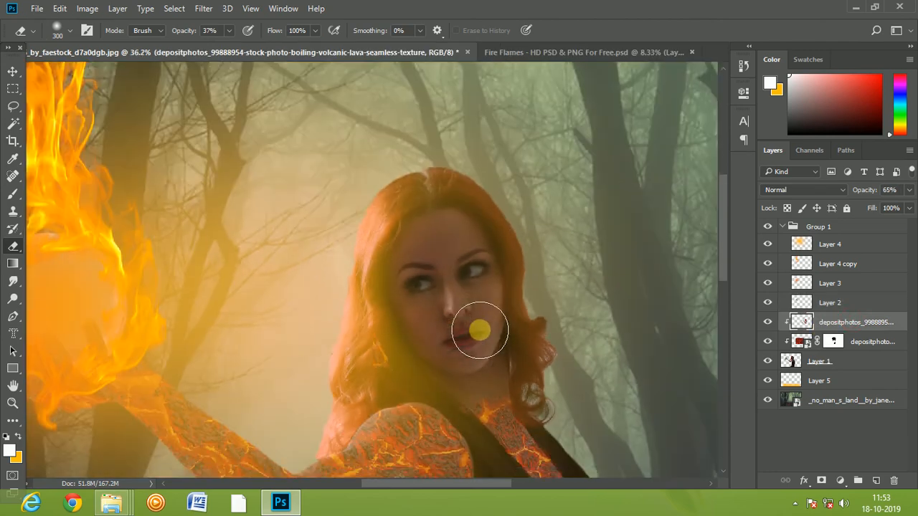
pyautogui.scroll(-3, 491, 241)
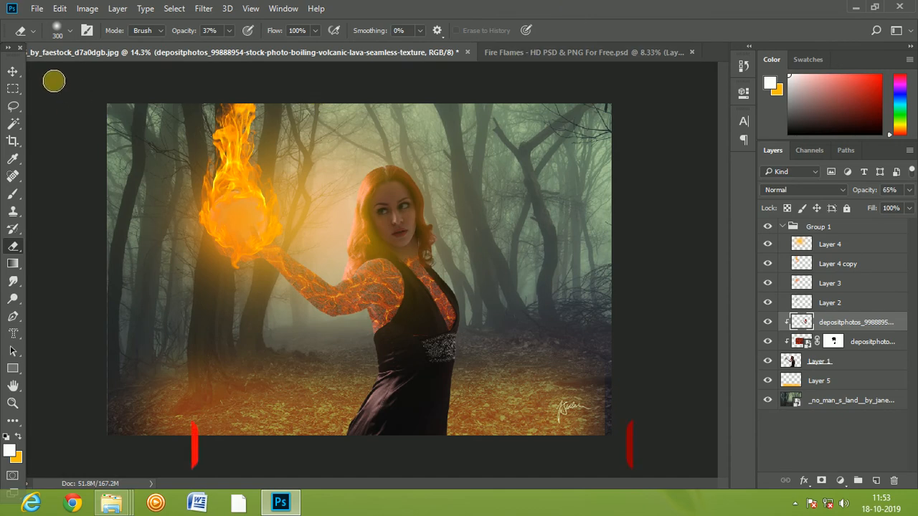
# Brighten the woman's Layer 1 with Curves, setting the RGB white point to input 120 and output 255.
pyautogui.click(12, 71)
pyautogui.click(835, 365)
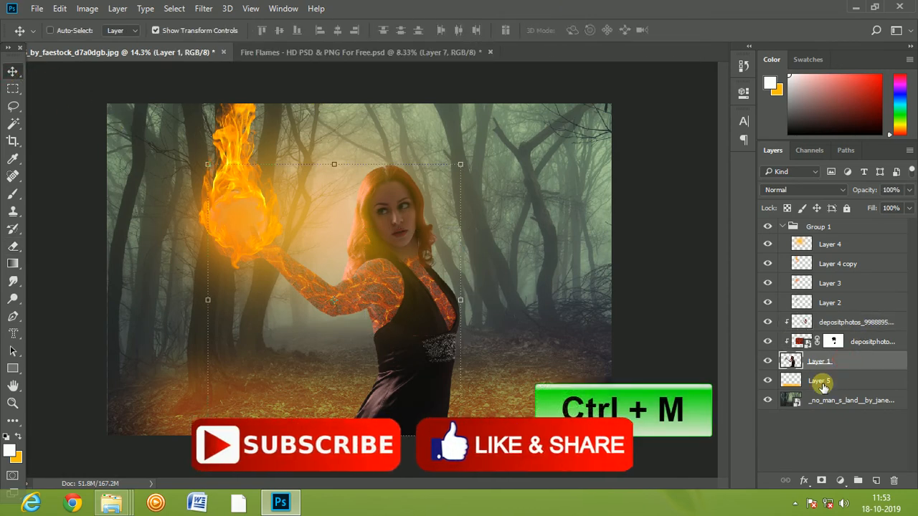
pyautogui.hotkey('ctrl', 'm')
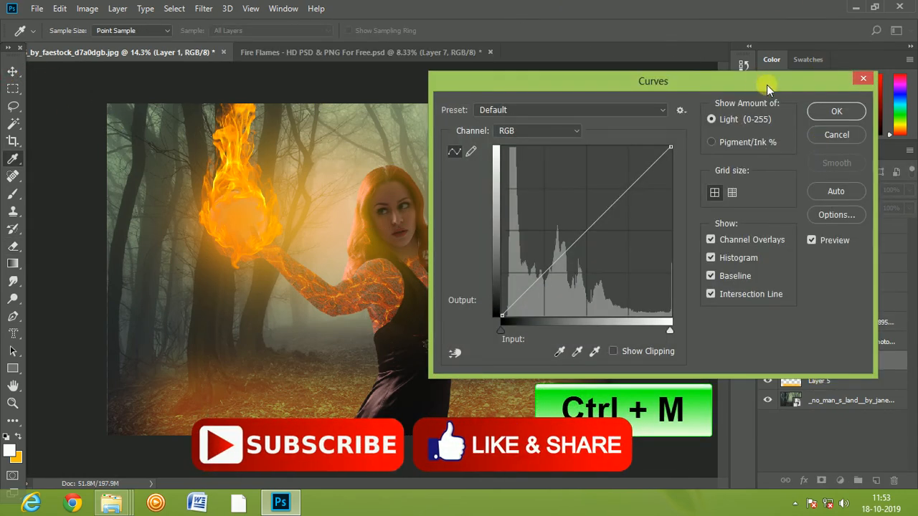
pyautogui.moveTo(766, 85); pyautogui.dragTo(834, 96)
pyautogui.moveTo(738, 157); pyautogui.dragTo(739, 170)
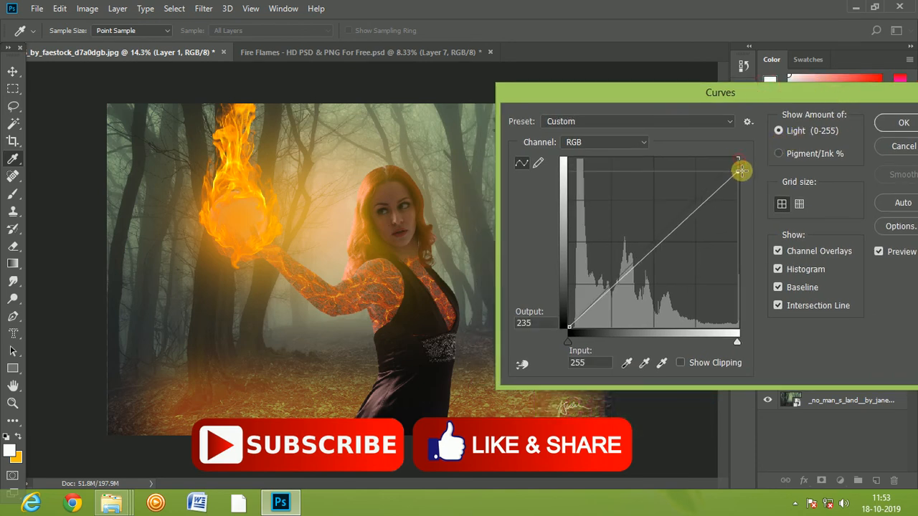
pyautogui.moveTo(740, 167); pyautogui.dragTo(723, 153)
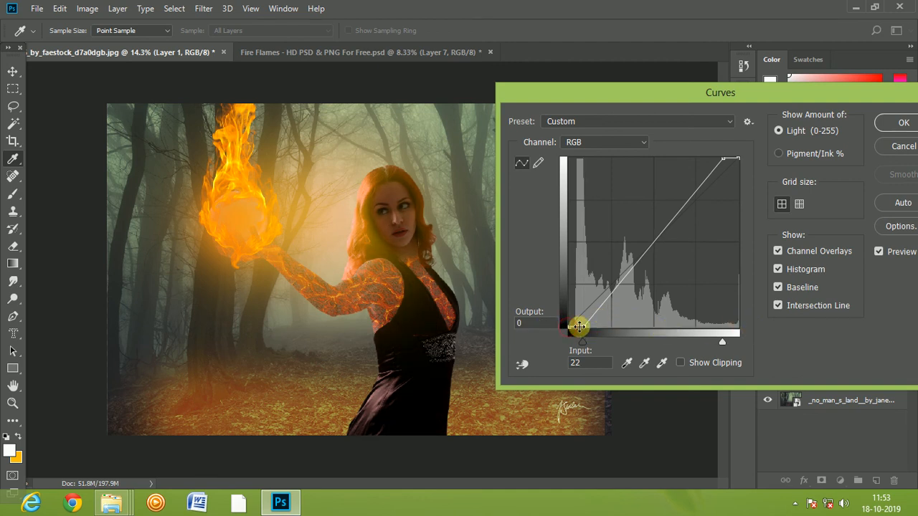
pyautogui.moveTo(725, 341); pyautogui.dragTo(674, 344)
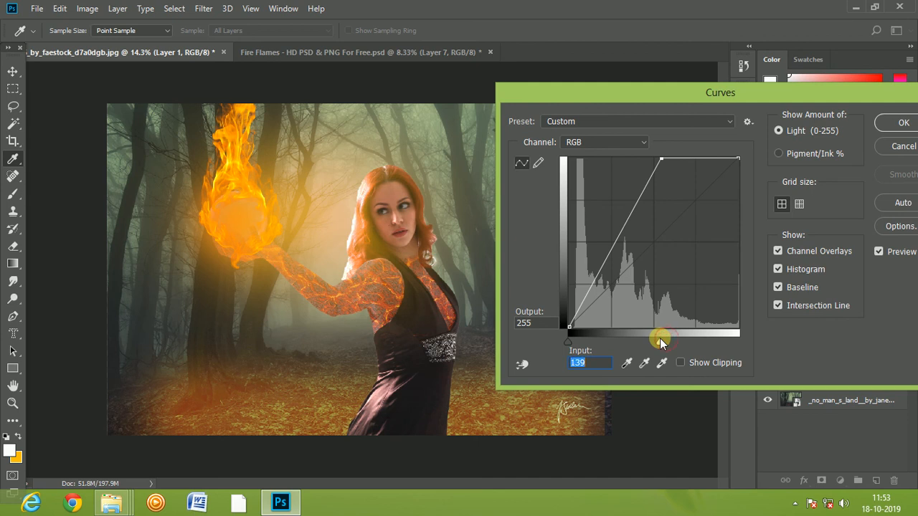
pyautogui.moveTo(656, 338); pyautogui.dragTo(648, 338)
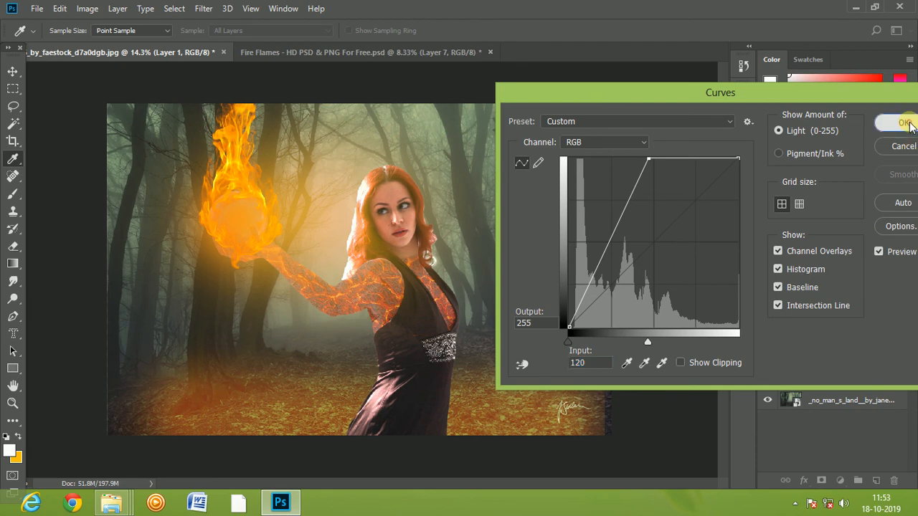
pyautogui.click(904, 123)
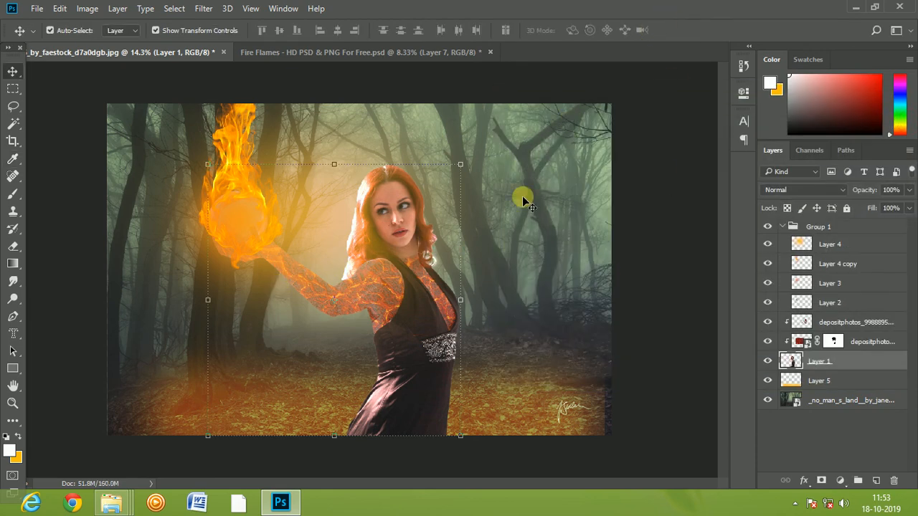
# View the finished composite in full-screen mode, fitted to the screen.
pyautogui.press('f')
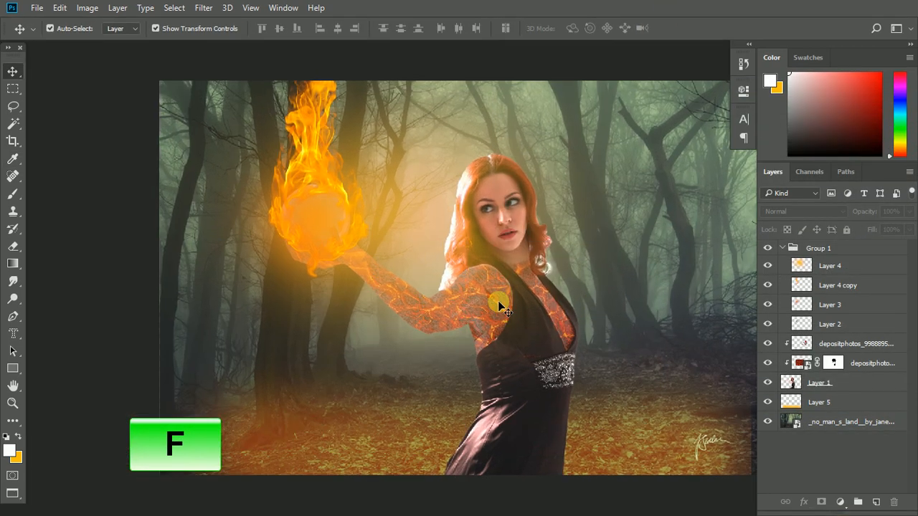
pyautogui.press('f')
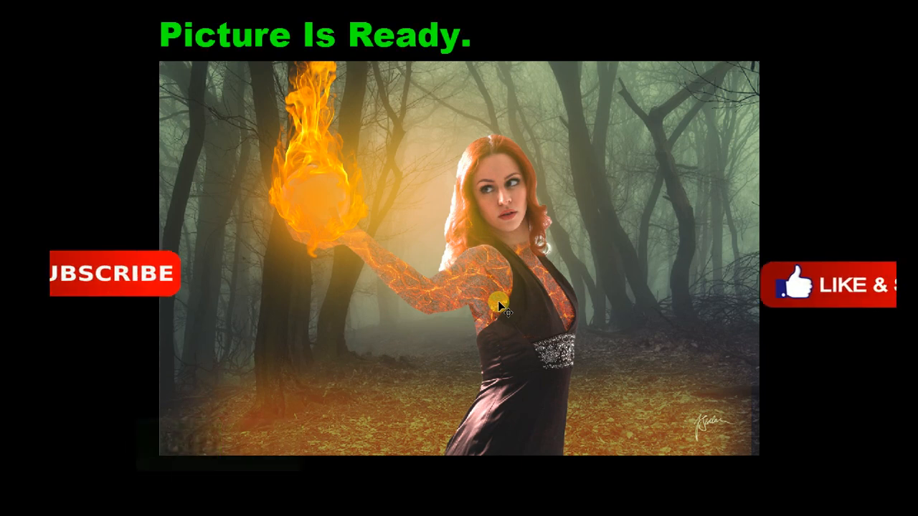
pyautogui.hotkey('ctrl', '0')
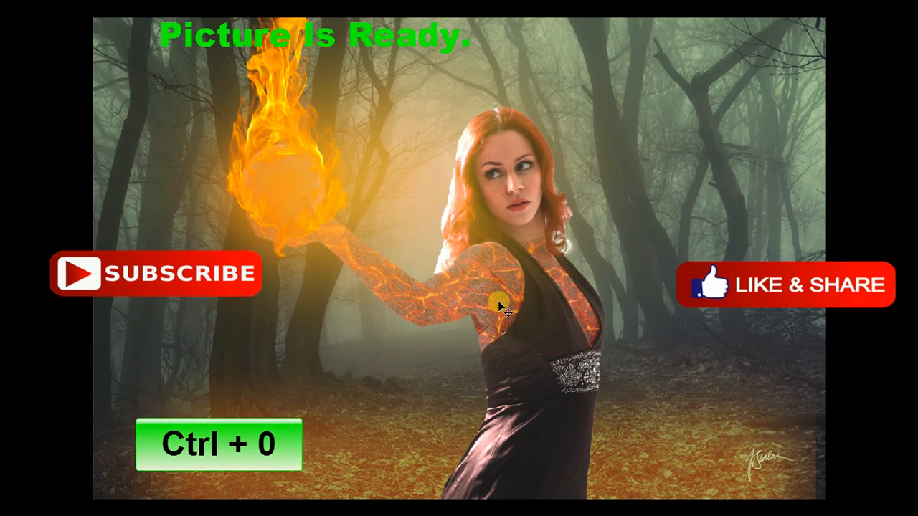